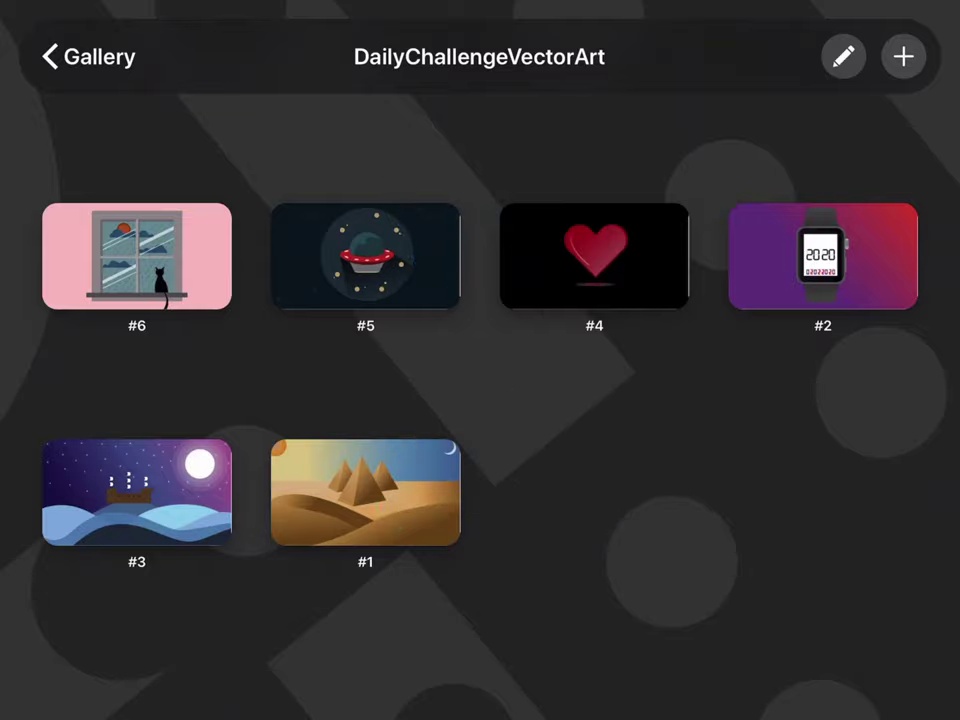
# Create a new blank document from the 8K (7680 x 4320 px) resolution preset.
pyautogui.click(903, 56)
pyautogui.scroll(-5, 761, 478)
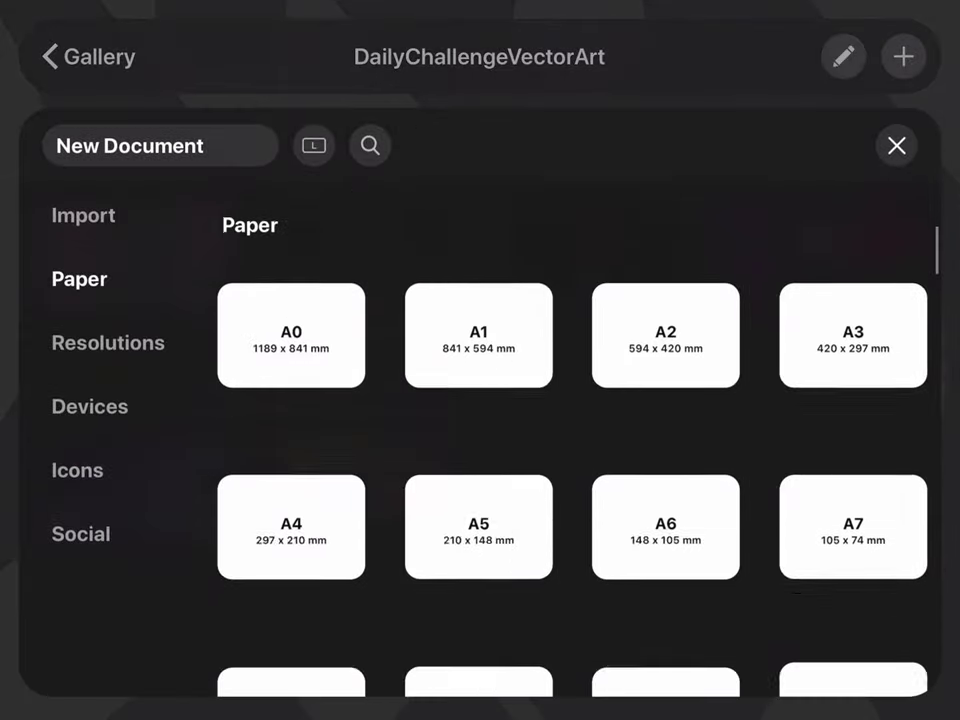
pyautogui.scroll(-3, 761, 478)
pyautogui.scroll(-5, 761, 478)
pyautogui.scroll(-3, 761, 478)
pyautogui.scroll(-3, 765, 403)
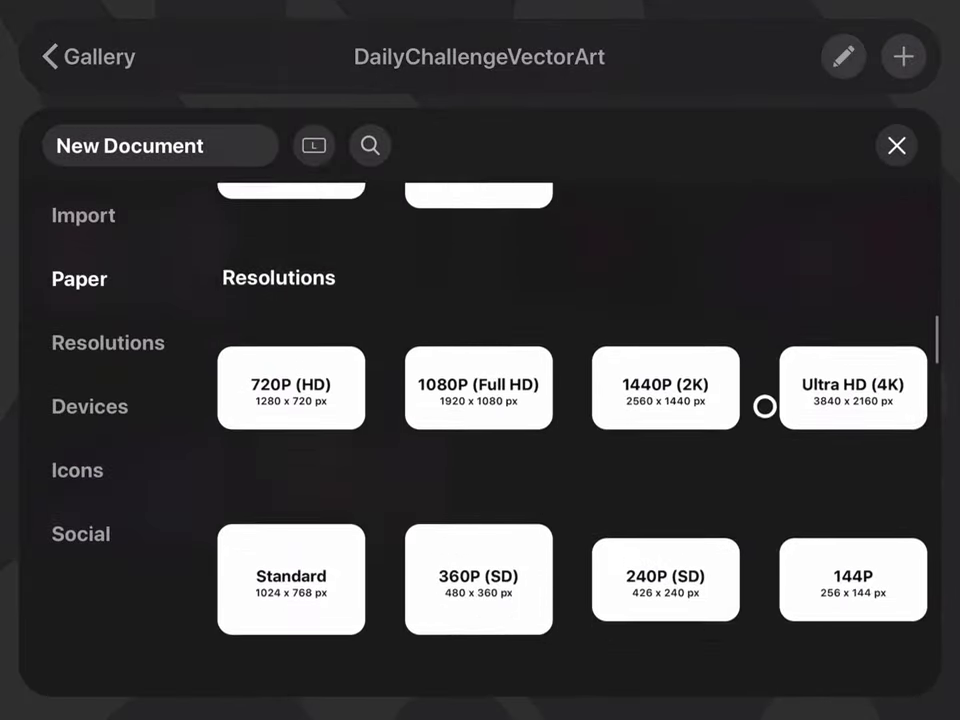
pyautogui.scroll(-5, 763, 422)
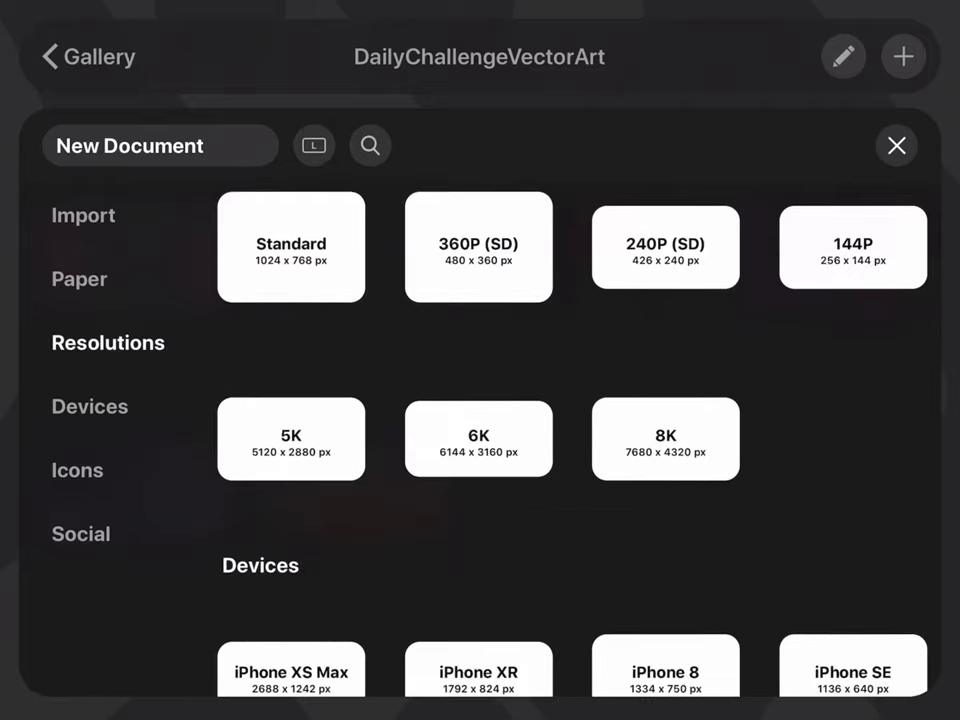
pyautogui.scroll(2, 771, 518)
pyautogui.click(524, 416)
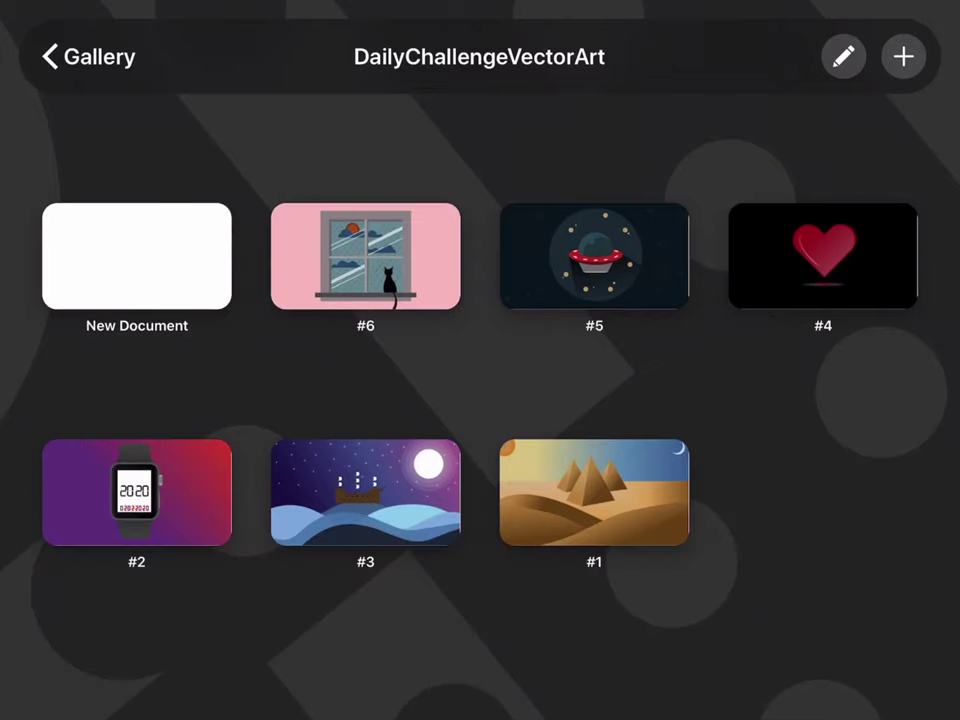
# Open the new blank document and set its canvas width to 4320 px.
pyautogui.click(165, 227)
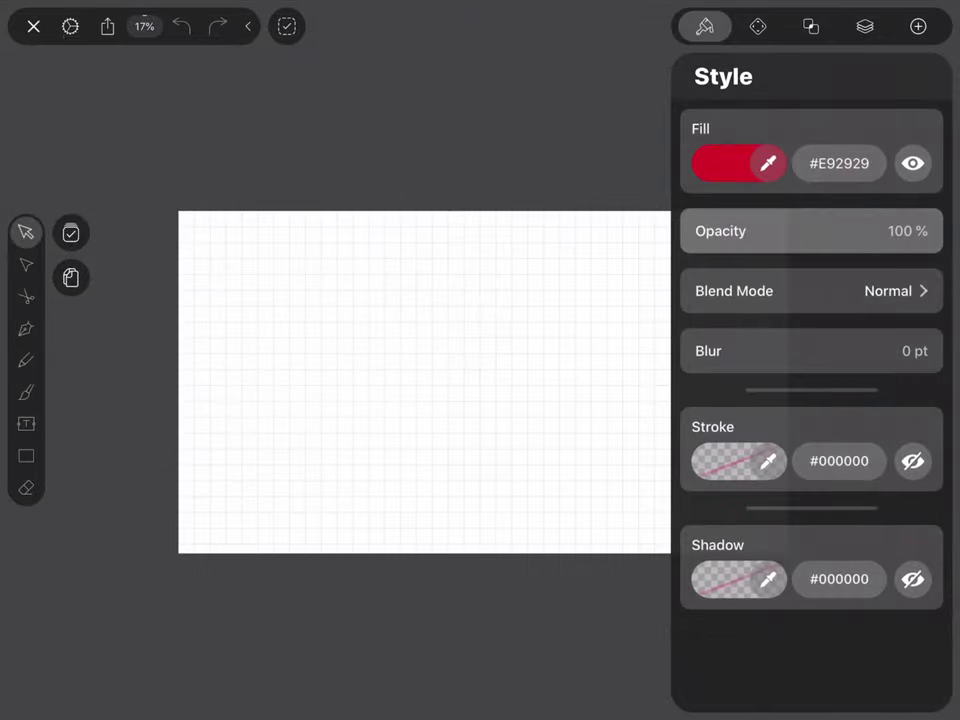
pyautogui.click(70, 26)
pyautogui.scroll(-1, 130, 380)
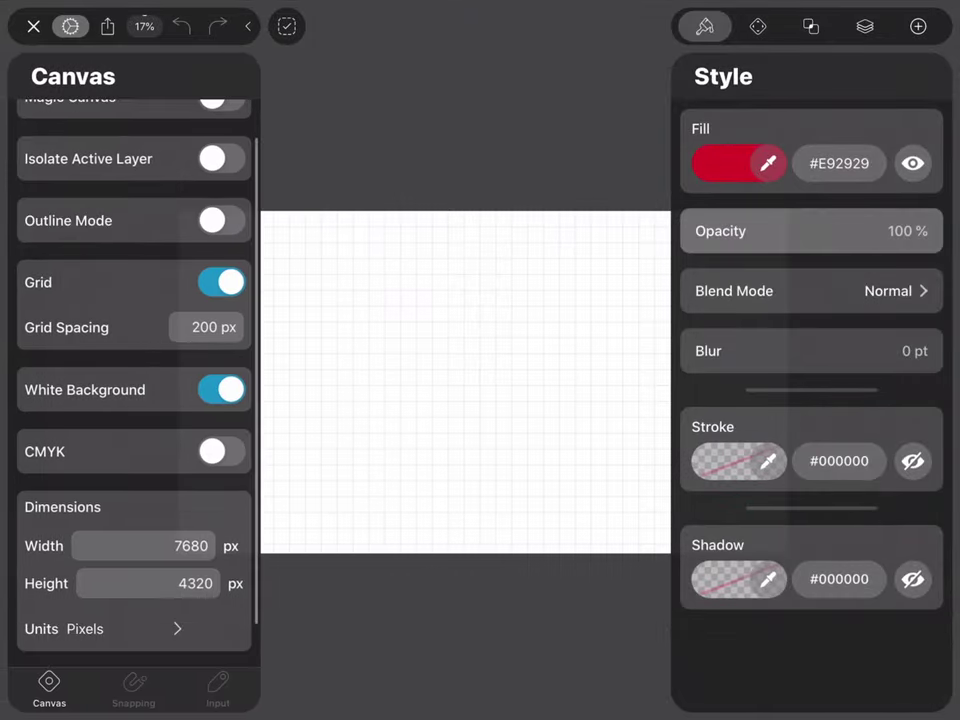
pyautogui.click(150, 545)
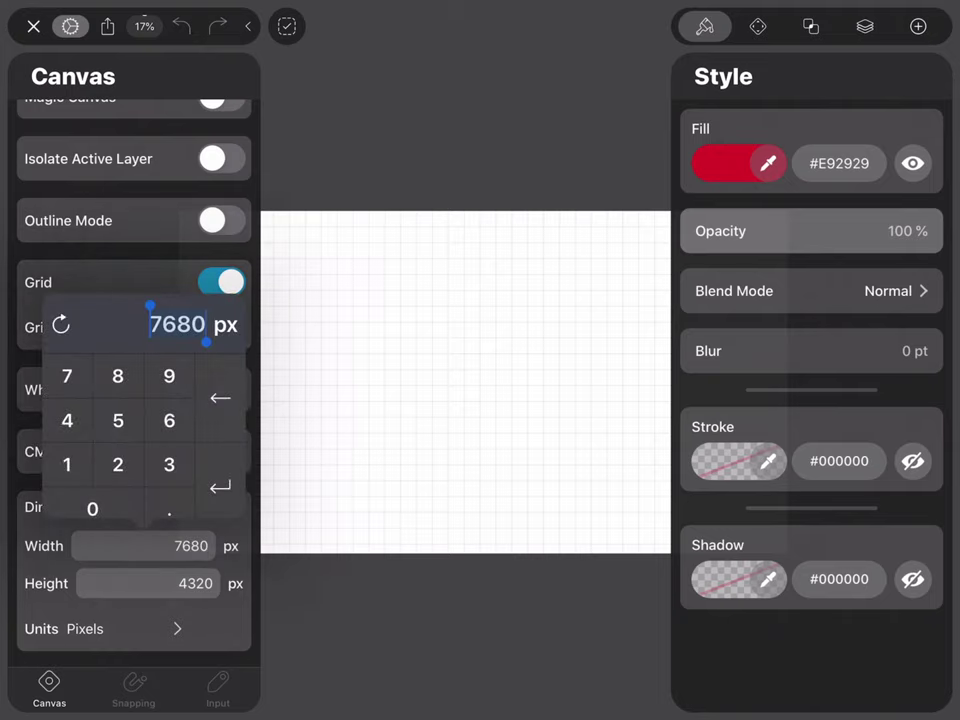
pyautogui.write('4320')
pyautogui.press('Return')
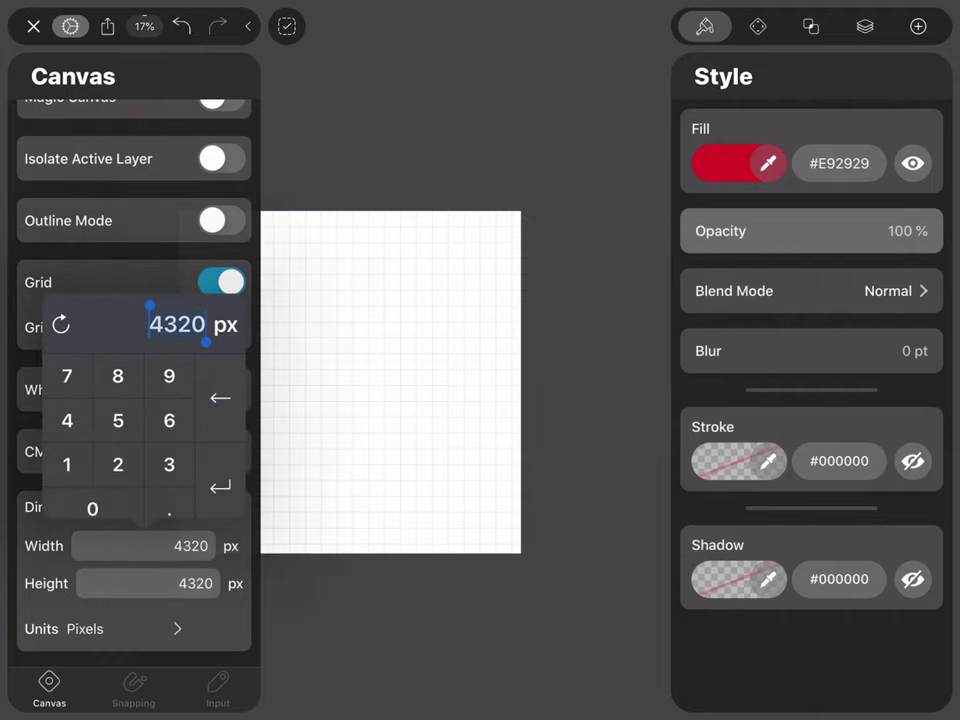
# Set the canvas height to 7680 px so the canvas becomes portrait.
pyautogui.write('76')
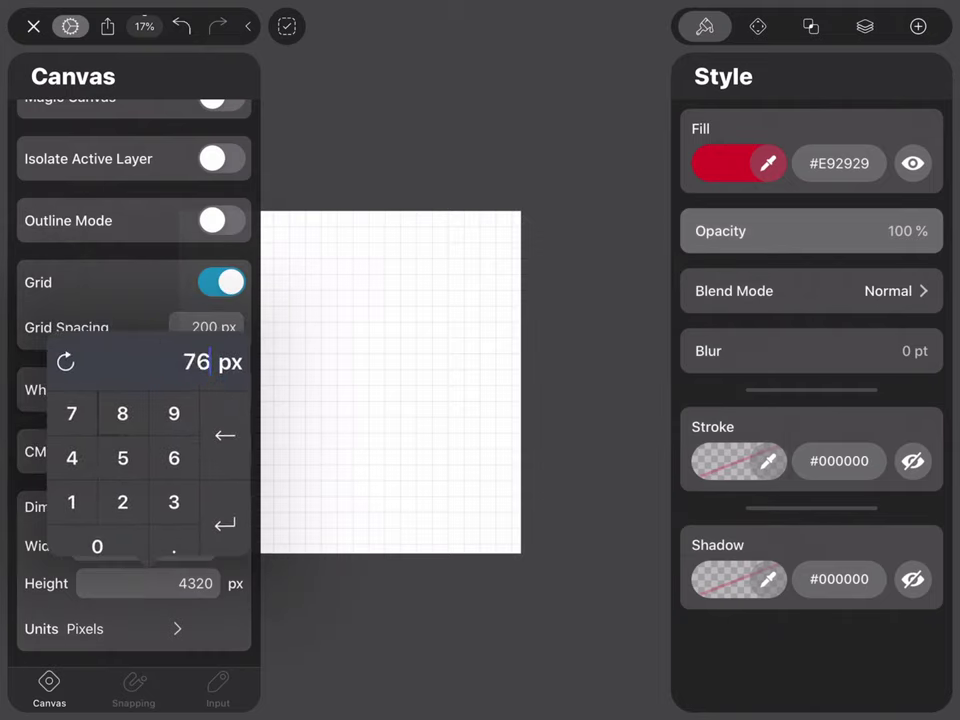
pyautogui.write('0')
pyautogui.press('Return')
pyautogui.write('768')
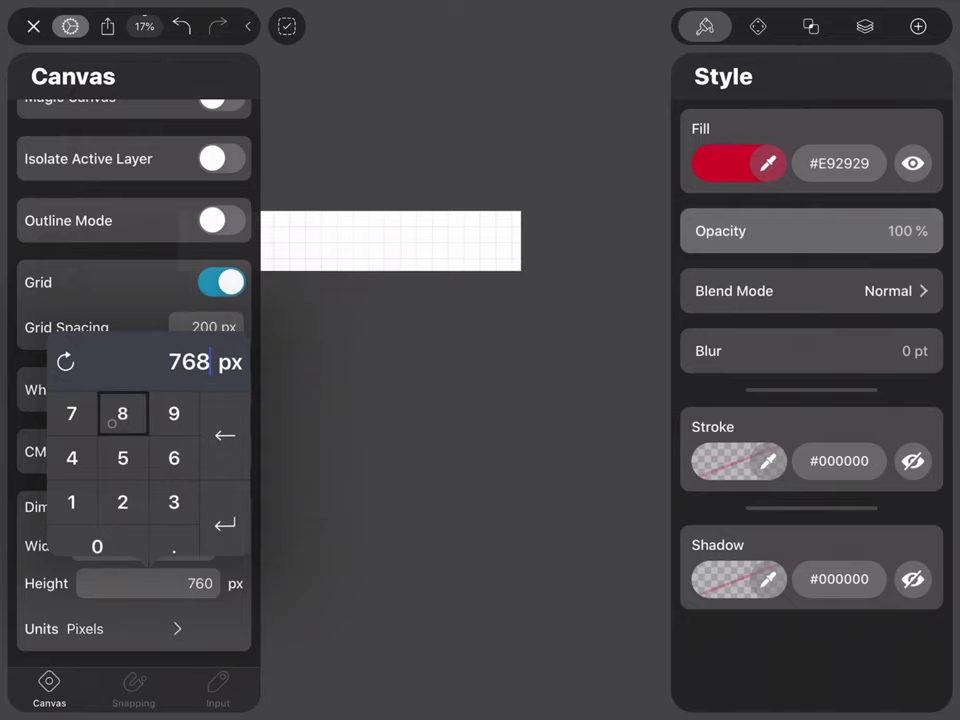
pyautogui.write('0')
pyautogui.press('Return')
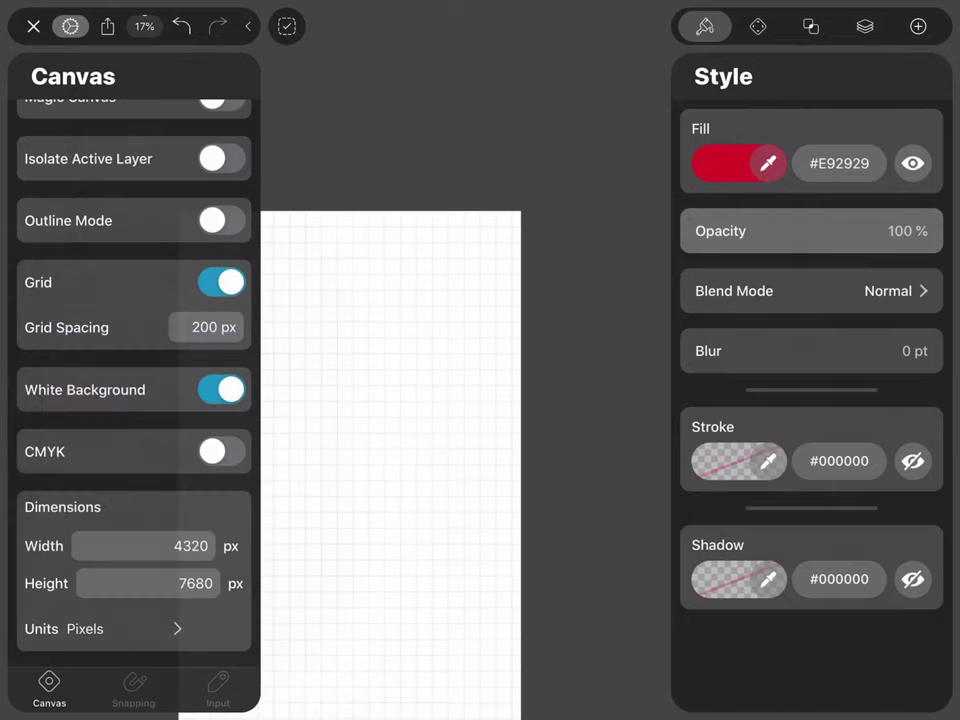
pyautogui.scroll(-2, 530, 370)
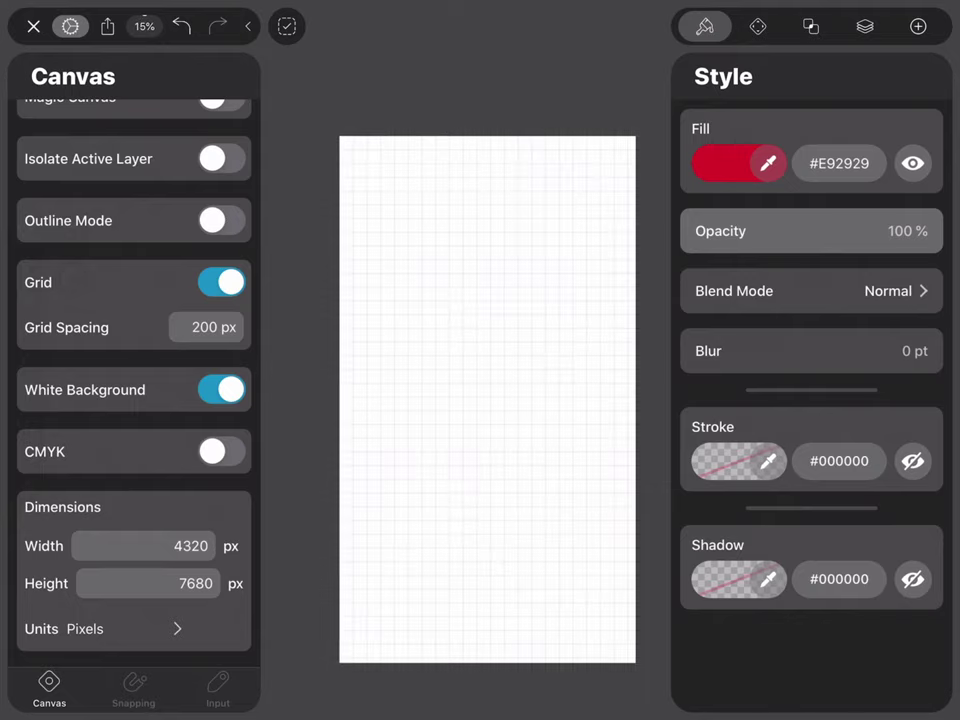
pyautogui.moveTo(168, 438); pyautogui.dragTo(168, 387)
pyautogui.click(70, 26)
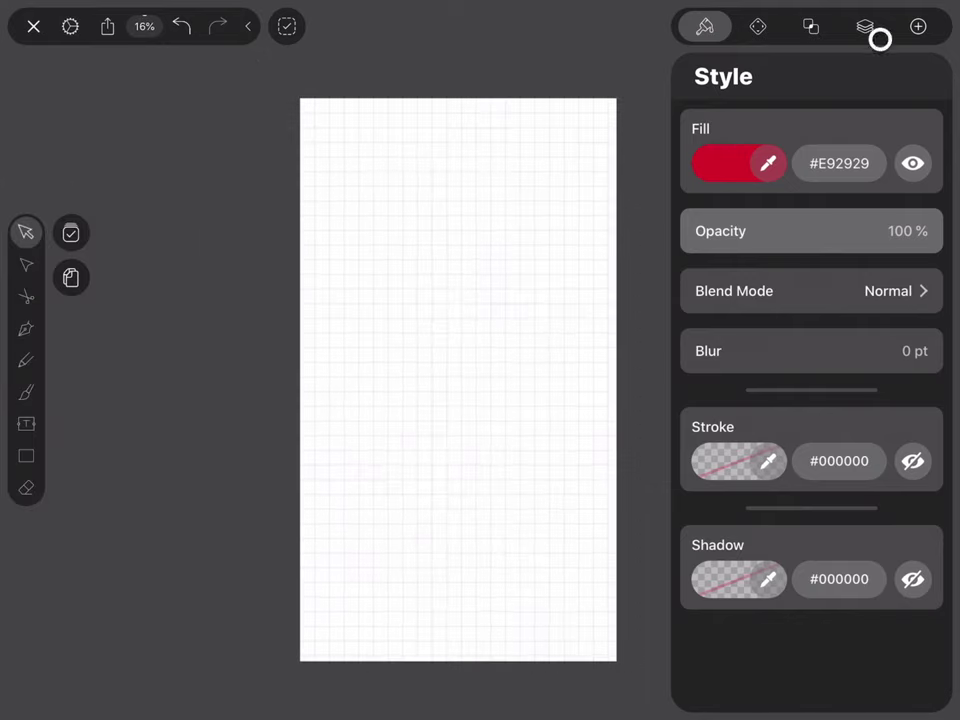
# Add Layer 2 and draw a red six-sided polygon on it.
pyautogui.click(868, 30)
pyautogui.click(26, 423)
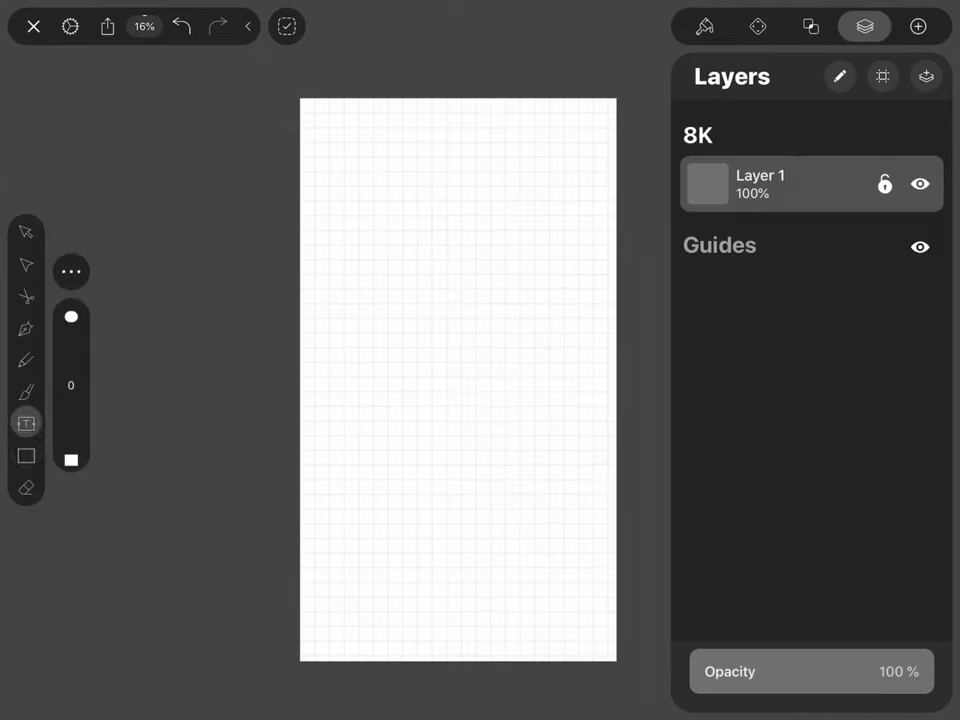
pyautogui.click(26, 455)
pyautogui.click(71, 327)
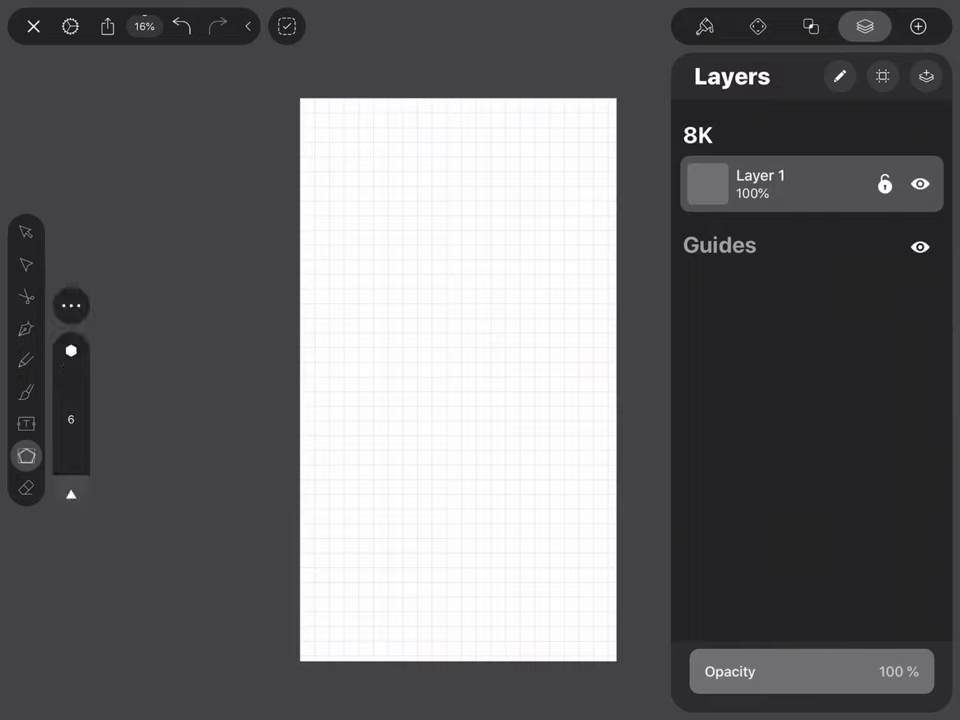
pyautogui.click(926, 76)
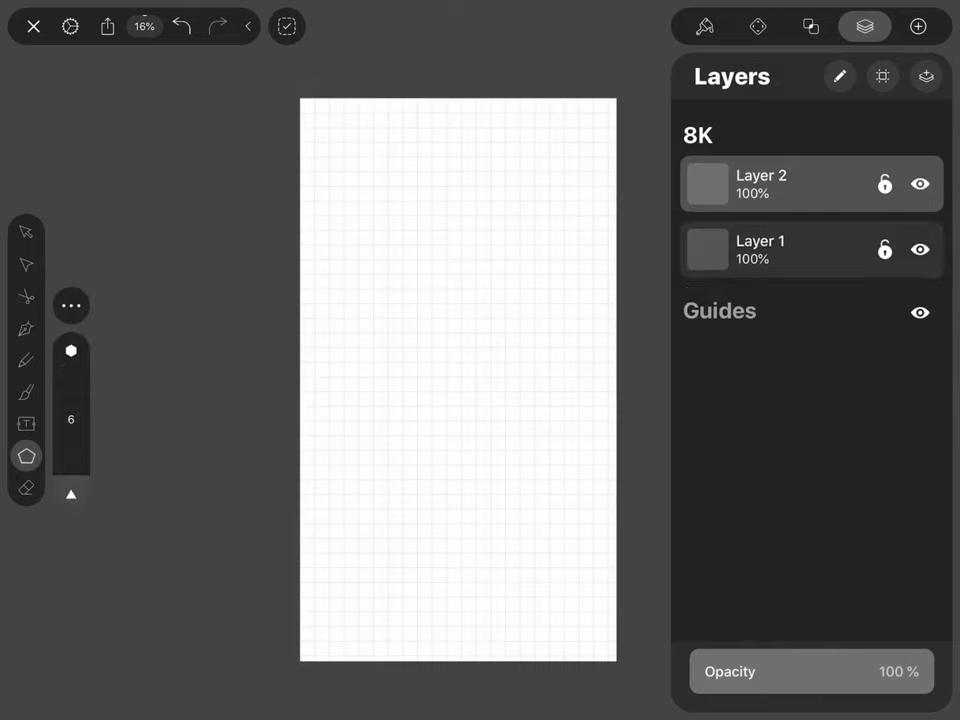
pyautogui.moveTo(384, 497)
pyautogui.mouseDown()
pyautogui.moveTo(478, 576)
pyautogui.moveTo(546, 598)
pyautogui.mouseUp()
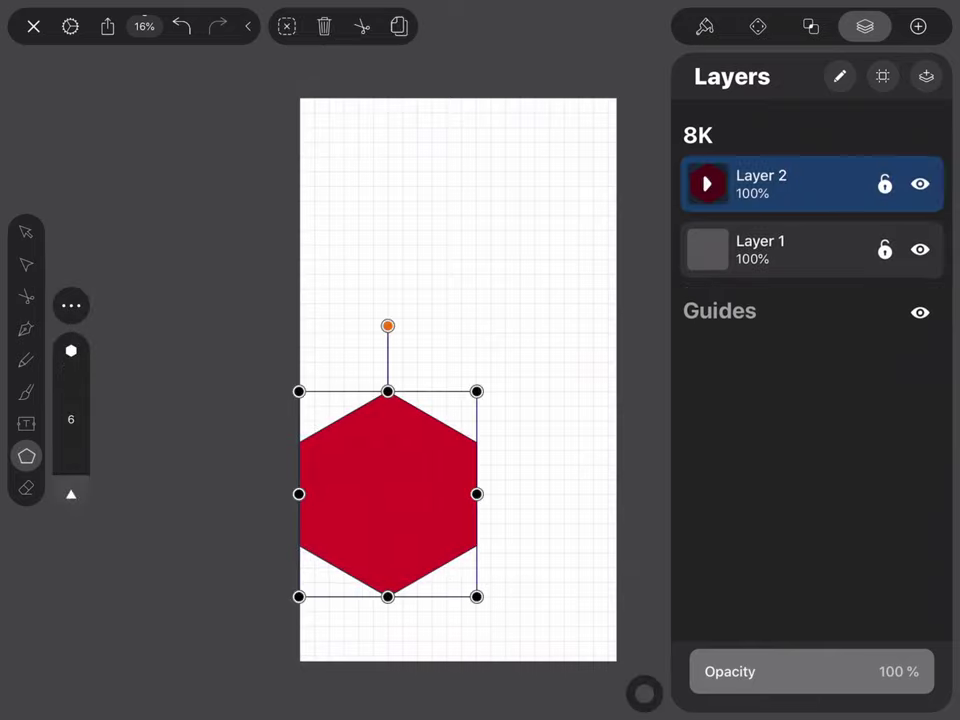
# Stretch the hexagon across the canvas bottom, curve its top into a hill, and shift a copy right.
pyautogui.click(26, 231)
pyautogui.moveTo(477, 494)
pyautogui.mouseDown()
pyautogui.moveTo(617, 494)
pyautogui.moveTo(489, 526)
pyautogui.moveTo(489, 614)
pyautogui.mouseUp()
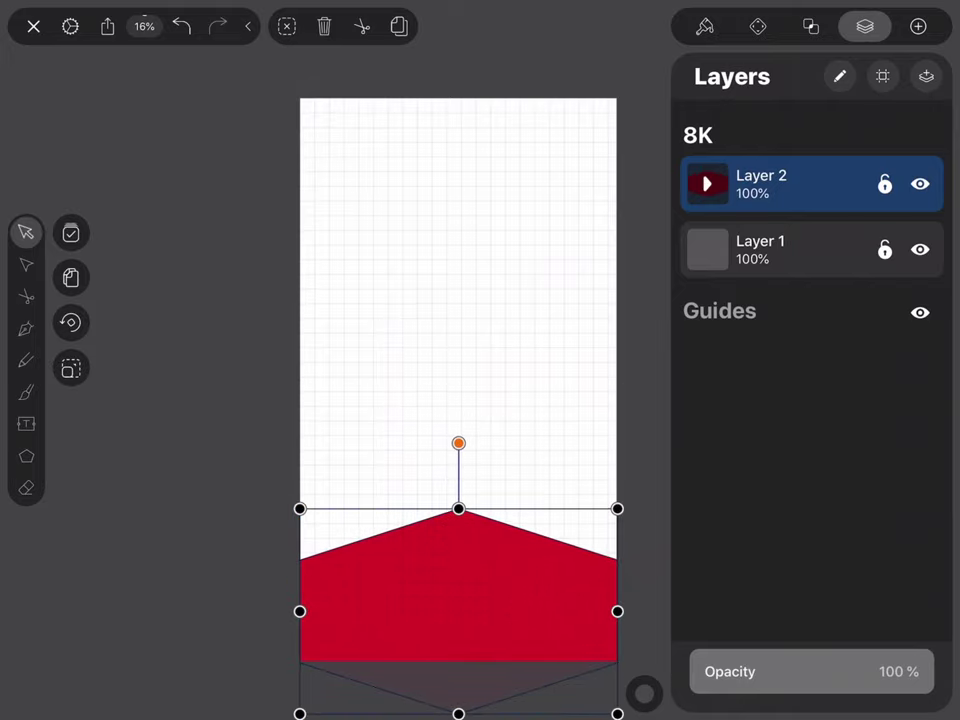
pyautogui.click(26, 264)
pyautogui.doubleClick(458, 509)
pyautogui.moveTo(458, 509)
pyautogui.mouseDown()
pyautogui.moveTo(407, 534)
pyautogui.moveTo(394, 531)
pyautogui.moveTo(402, 523)
pyautogui.mouseUp()
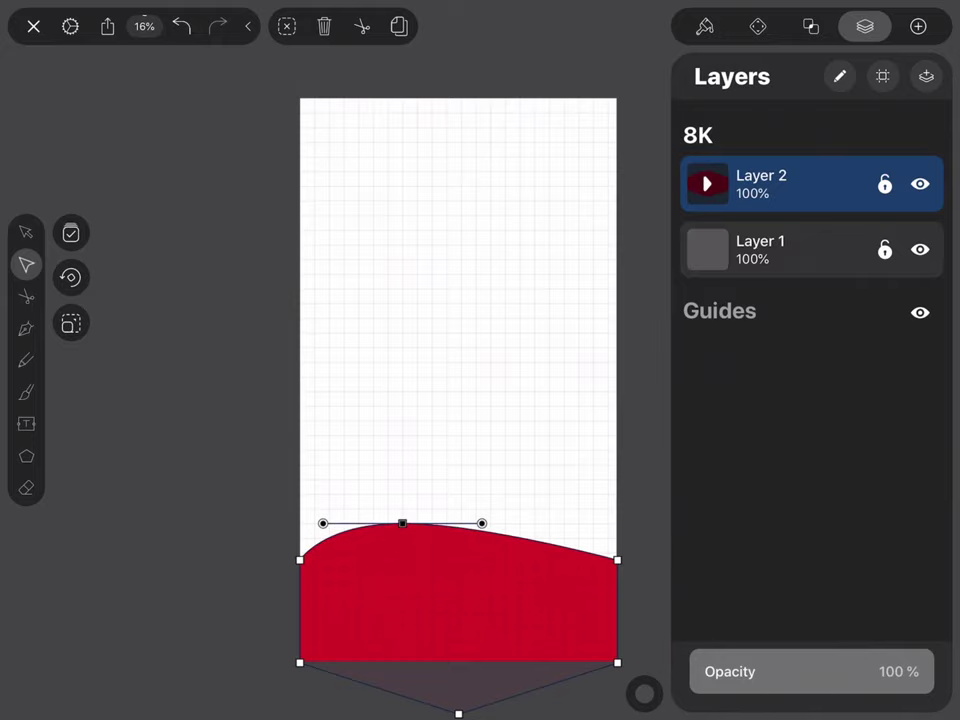
pyautogui.moveTo(482, 523); pyautogui.dragTo(485, 531)
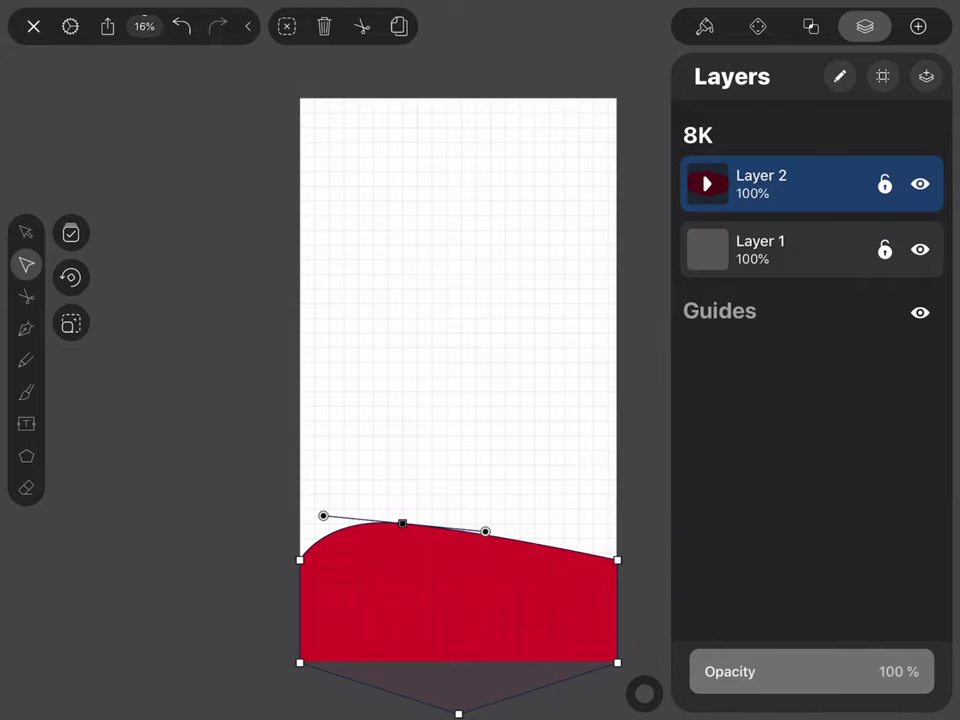
pyautogui.click(27, 233)
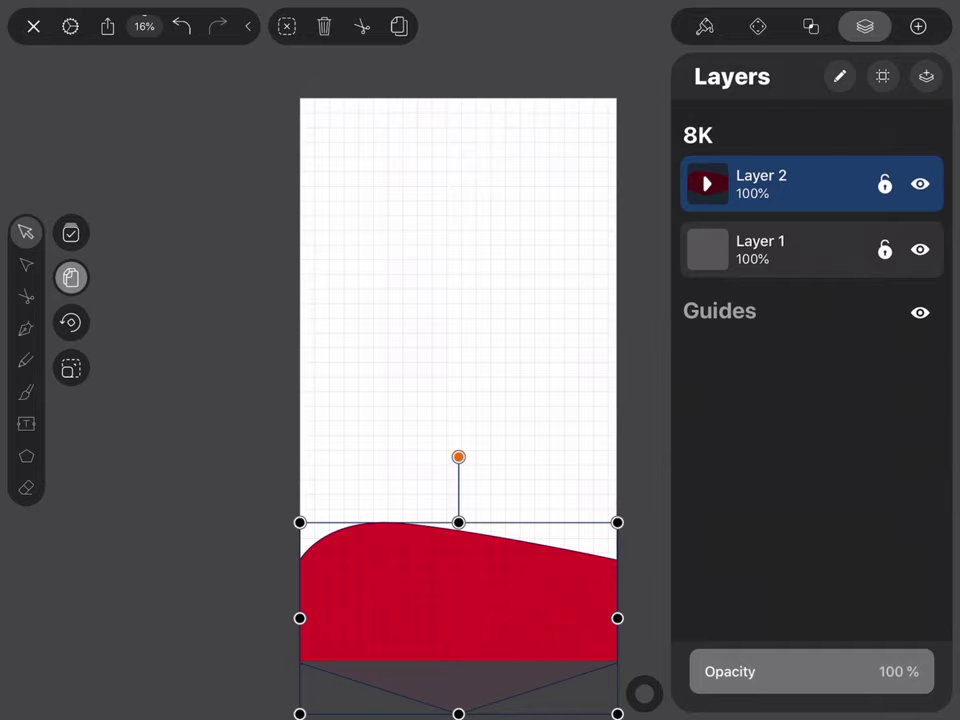
pyautogui.moveTo(432, 582); pyautogui.dragTo(563, 598)
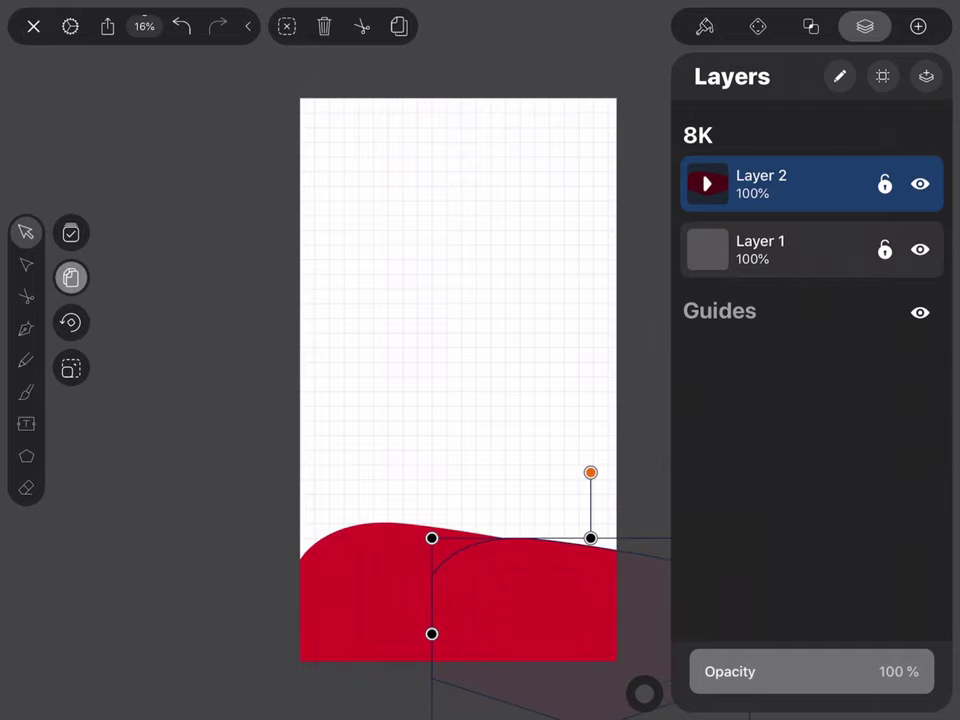
# Flip the copied hill horizontally, widen it to the left edge, and lower it slightly.
pyautogui.click(704, 26)
pyautogui.click(758, 26)
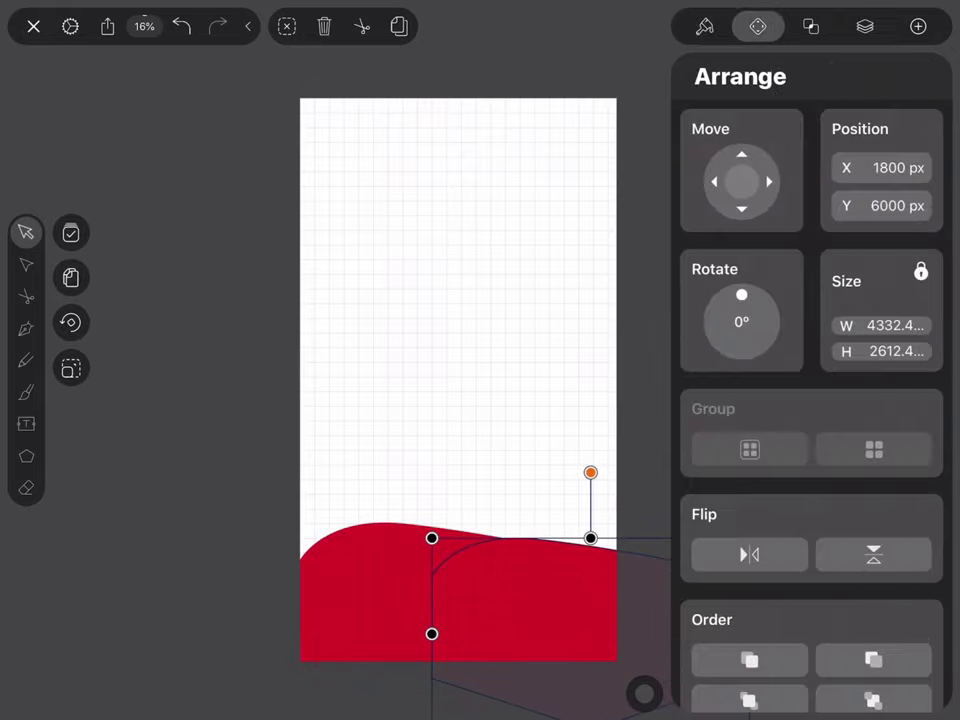
pyautogui.click(873, 554)
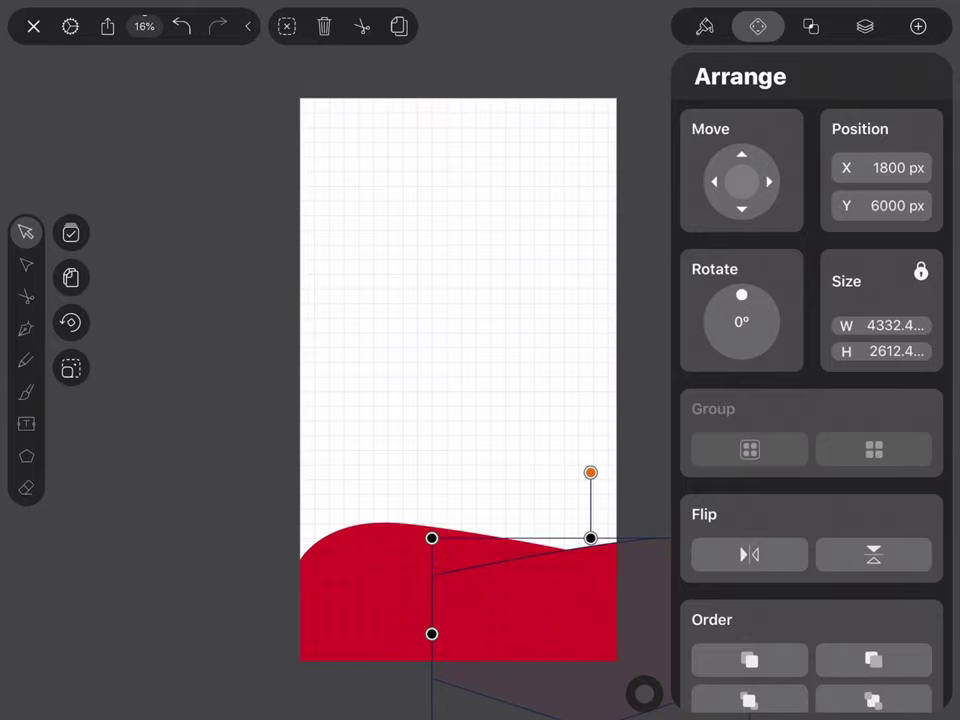
pyautogui.moveTo(578, 600)
pyautogui.mouseDown()
pyautogui.moveTo(495, 596)
pyautogui.moveTo(493, 572)
pyautogui.mouseUp()
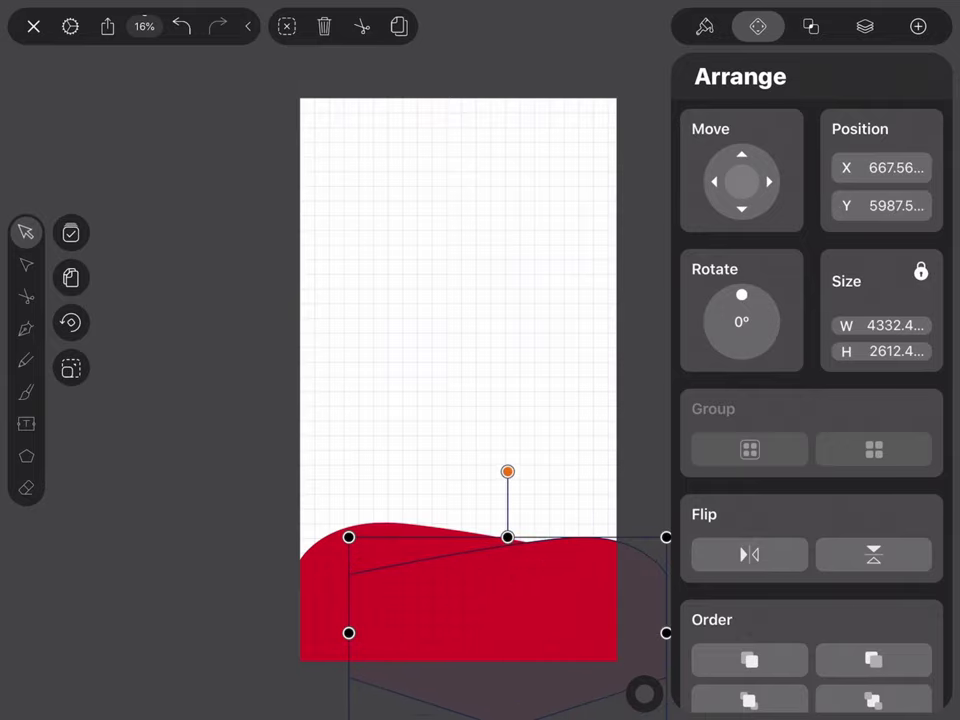
pyautogui.moveTo(348, 632); pyautogui.dragTo(300, 633)
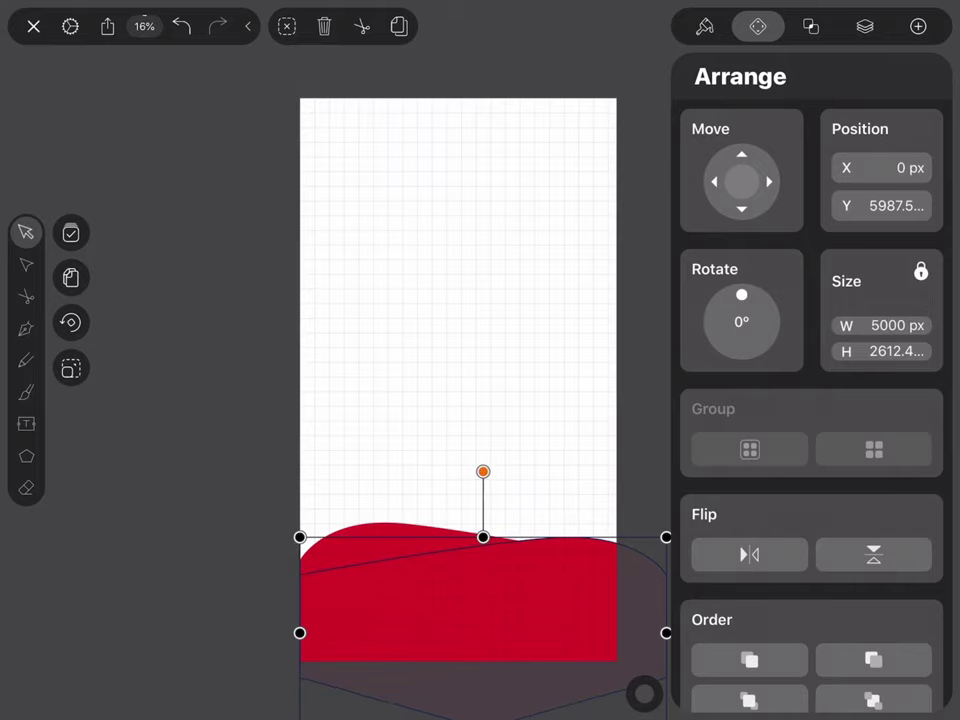
pyautogui.click(71, 277)
pyautogui.moveTo(563, 564)
pyautogui.mouseDown()
pyautogui.moveTo(561, 631)
pyautogui.moveTo(606, 580)
pyautogui.moveTo(617, 583)
pyautogui.mouseUp()
# Reshape the second hill's top curve and move it further down.
pyautogui.click(26, 264)
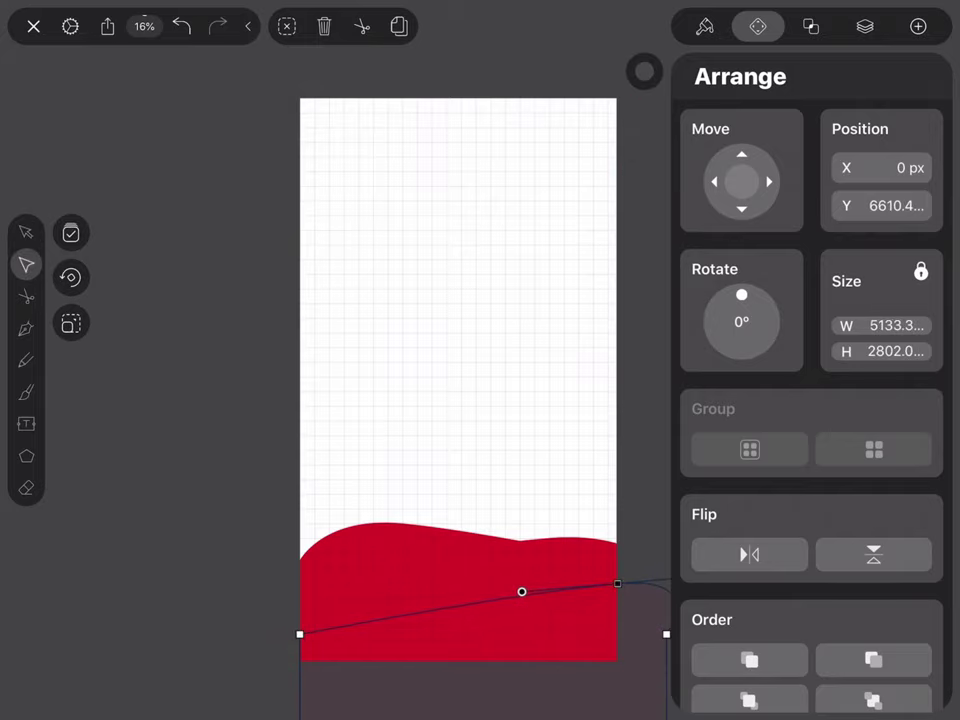
pyautogui.moveTo(472, 609); pyautogui.dragTo(475, 626)
pyautogui.click(26, 232)
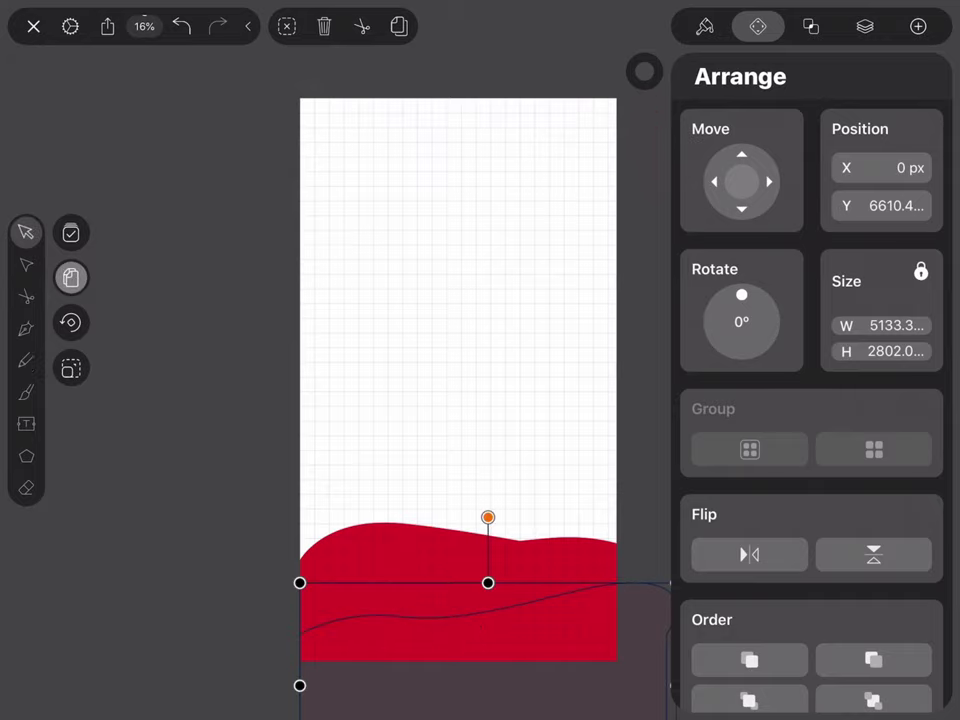
pyautogui.moveTo(572, 615); pyautogui.dragTo(572, 643)
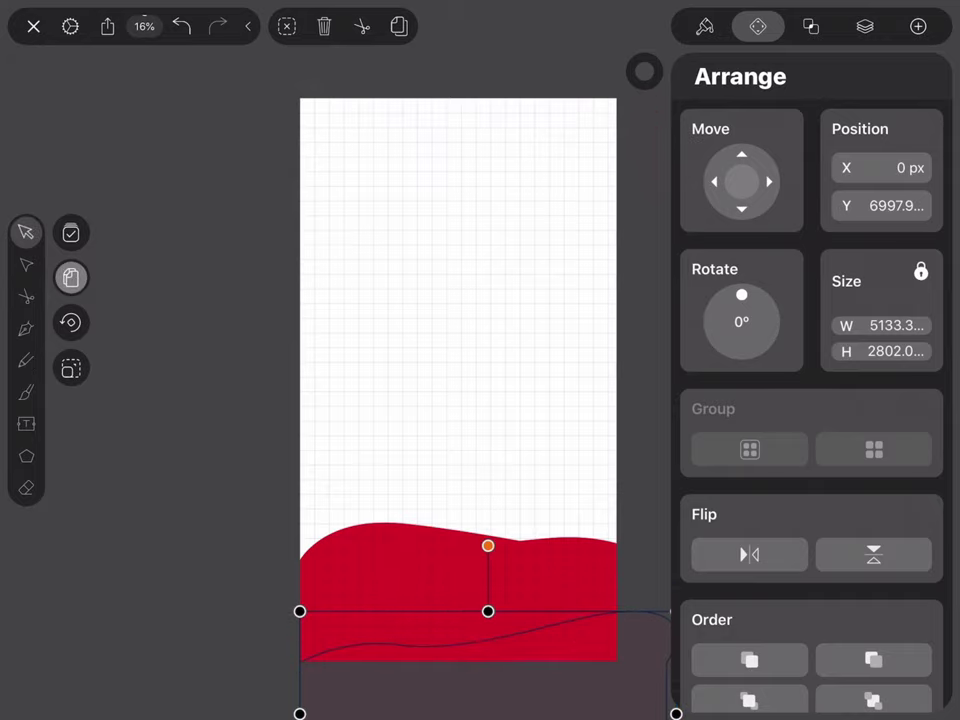
# Mirror the wave curve horizontally and pull its bottom-left node past the canvas edge.
pyautogui.click(26, 264)
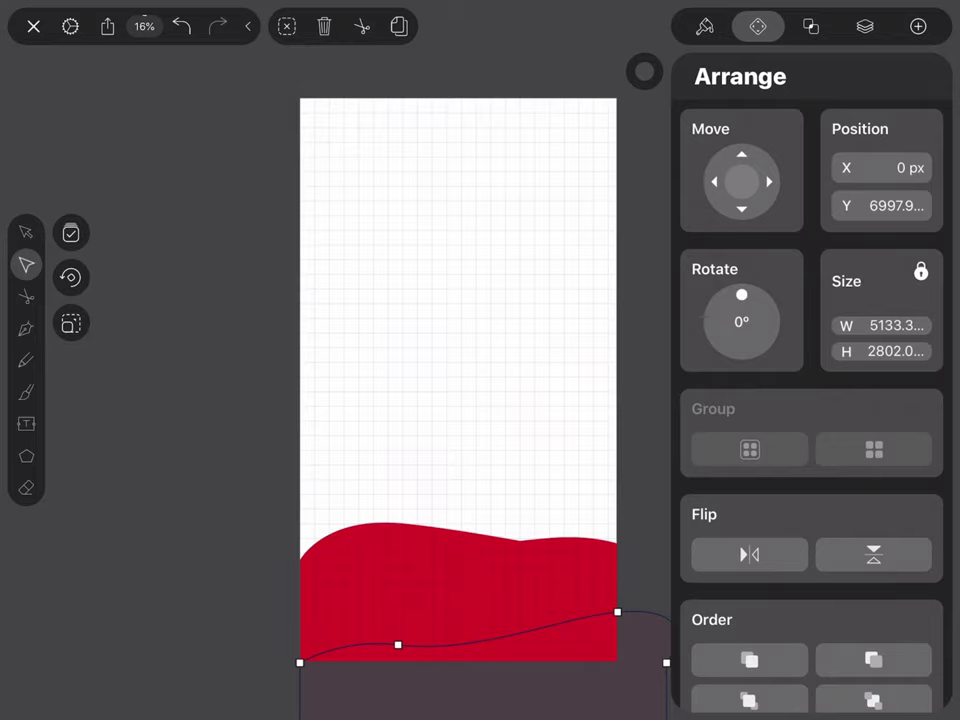
pyautogui.click(749, 554)
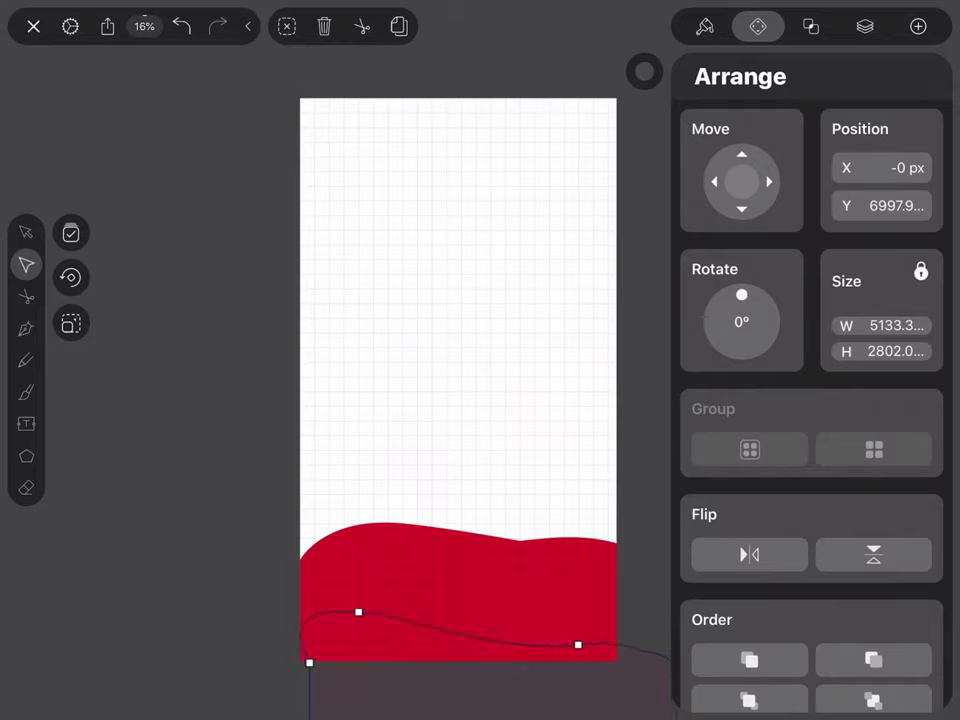
pyautogui.click(26, 232)
pyautogui.click(26, 264)
pyautogui.click(298, 665)
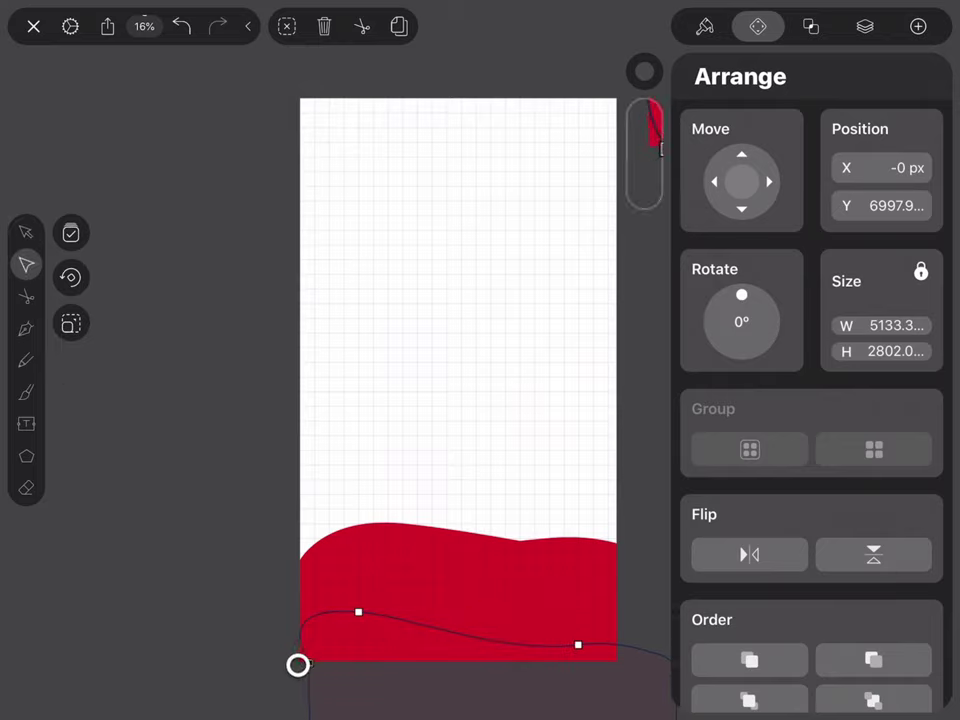
pyautogui.moveTo(298, 665); pyautogui.dragTo(283, 671)
pyautogui.click(26, 232)
pyautogui.click(865, 26)
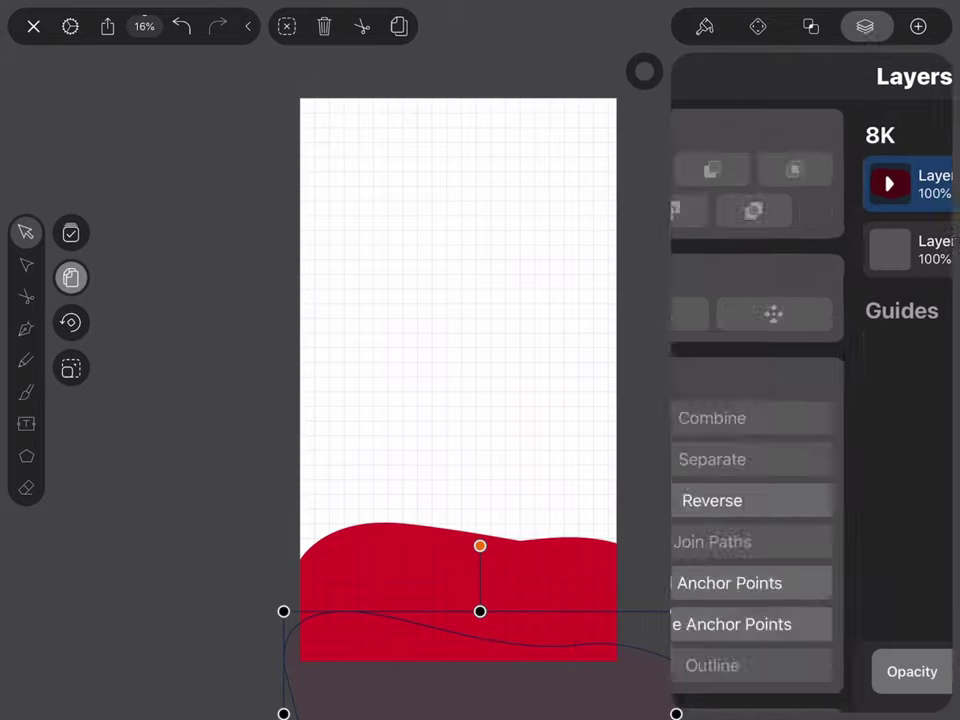
# Expand Layer 2 and darken the back wave curve to near-black.
pyautogui.click(708, 189)
pyautogui.click(760, 468)
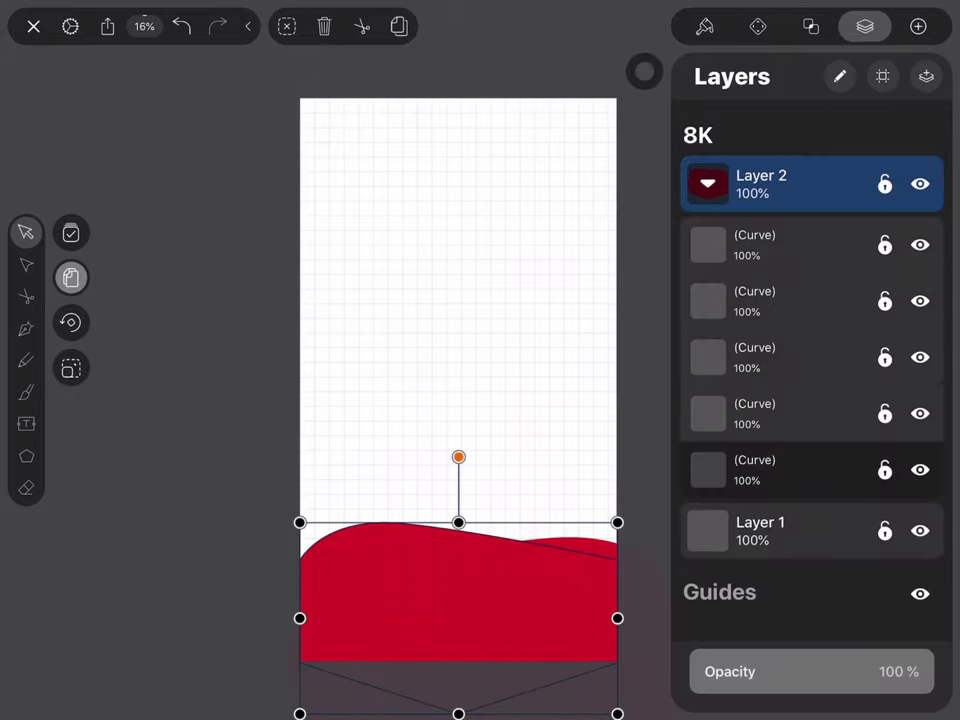
pyautogui.click(704, 26)
pyautogui.click(730, 163)
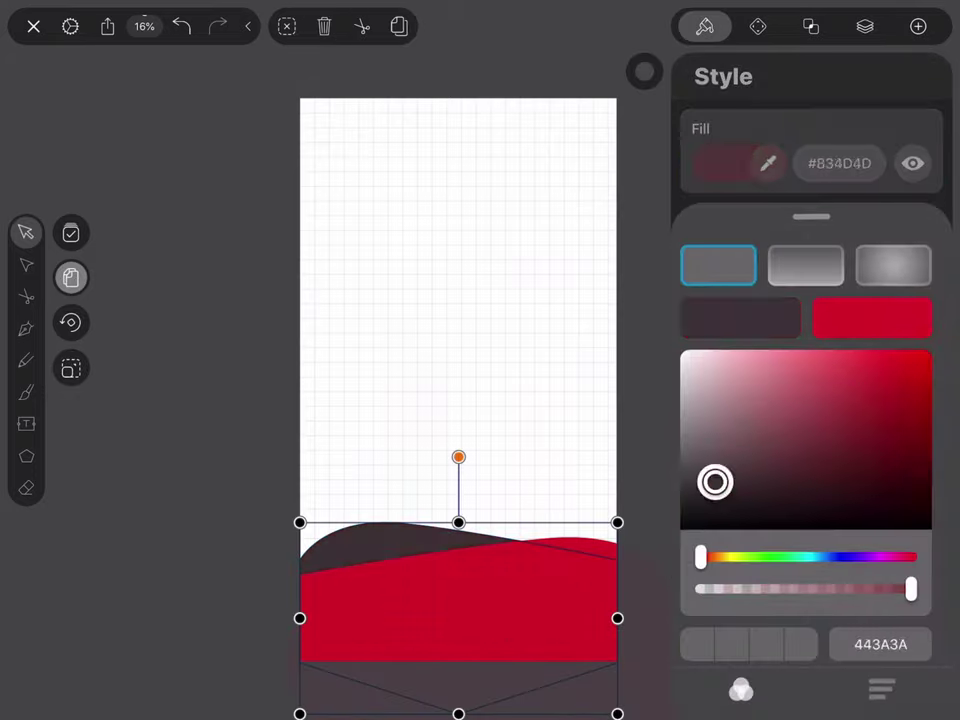
pyautogui.moveTo(714, 480); pyautogui.dragTo(680, 519)
pyautogui.click(758, 26)
pyautogui.click(865, 26)
# Fill the next two wave curves dark grey #565050 and dusty mauve #937676.
pyautogui.click(760, 413)
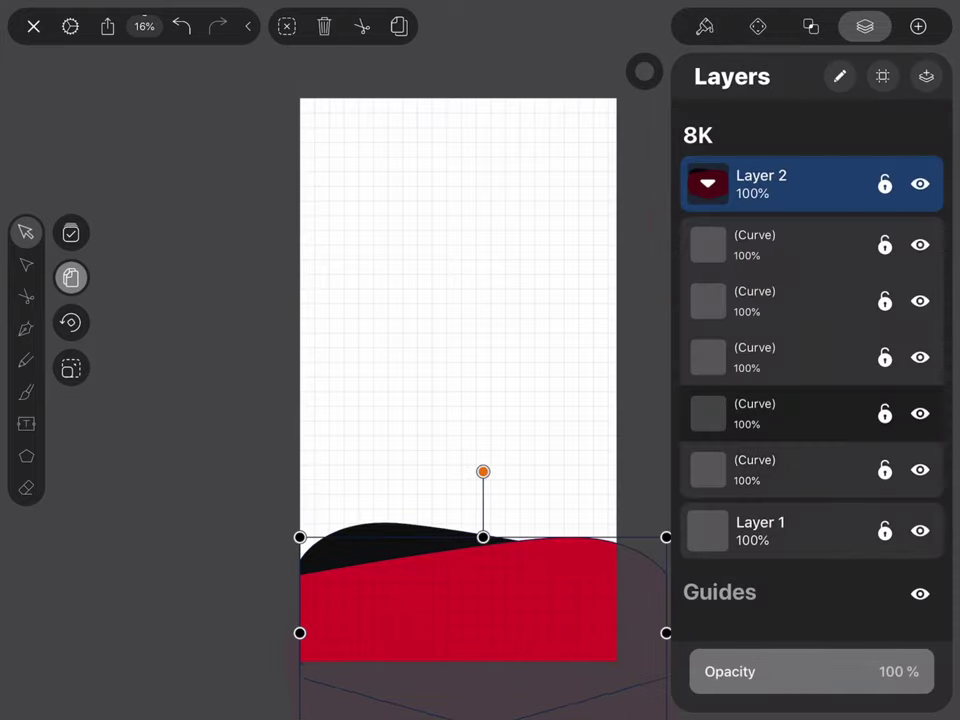
pyautogui.click(704, 26)
pyautogui.click(700, 468)
pyautogui.click(865, 26)
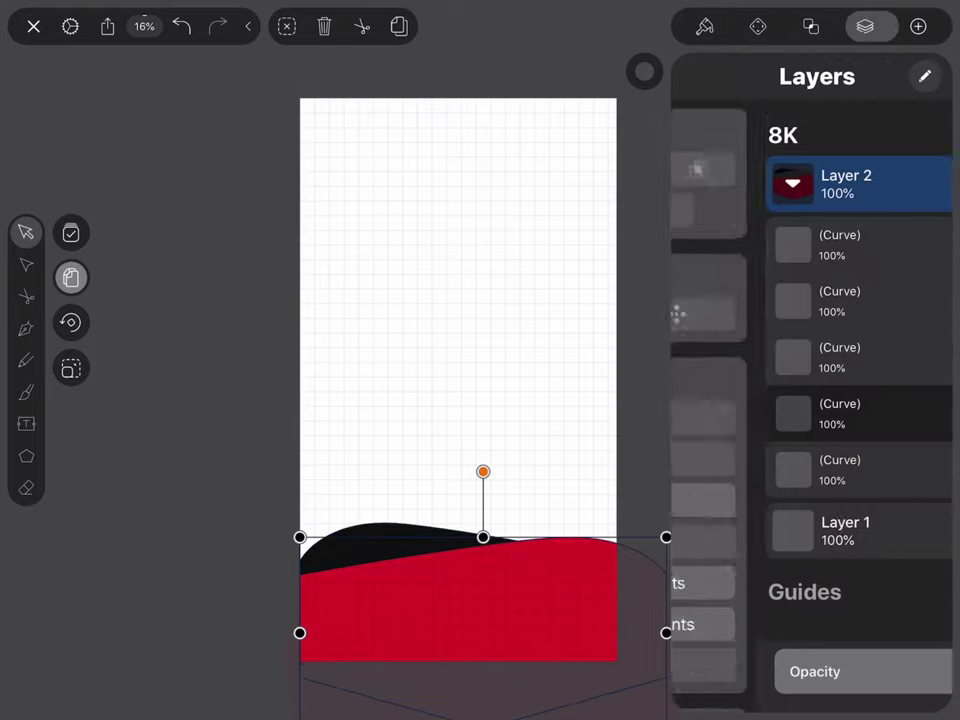
pyautogui.click(760, 357)
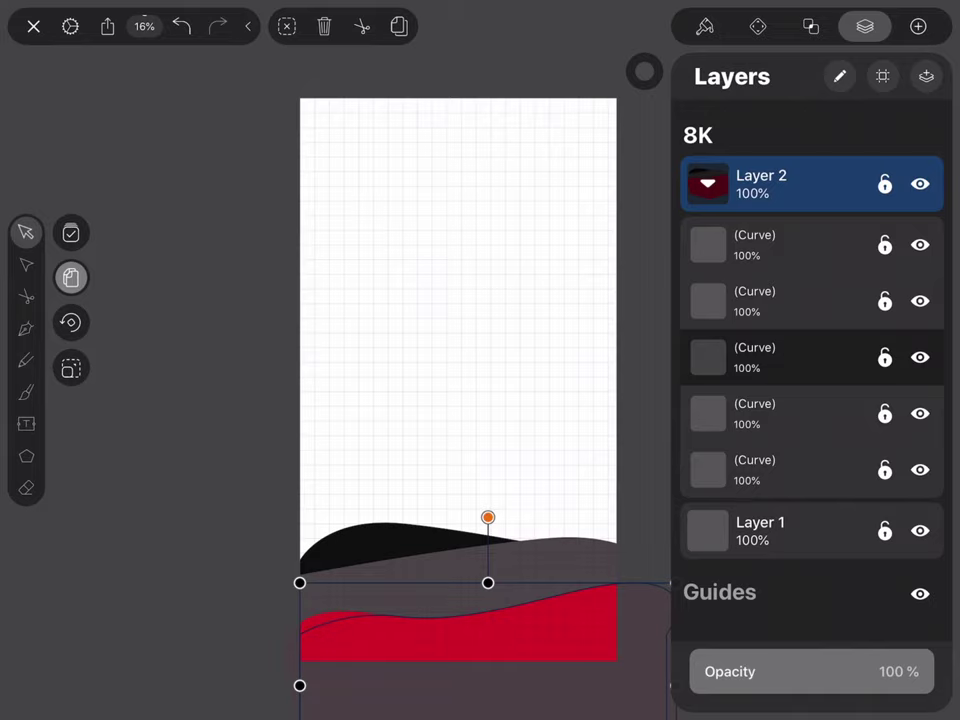
pyautogui.click(704, 26)
pyautogui.click(729, 161)
pyautogui.moveTo(735, 450); pyautogui.dragTo(729, 426)
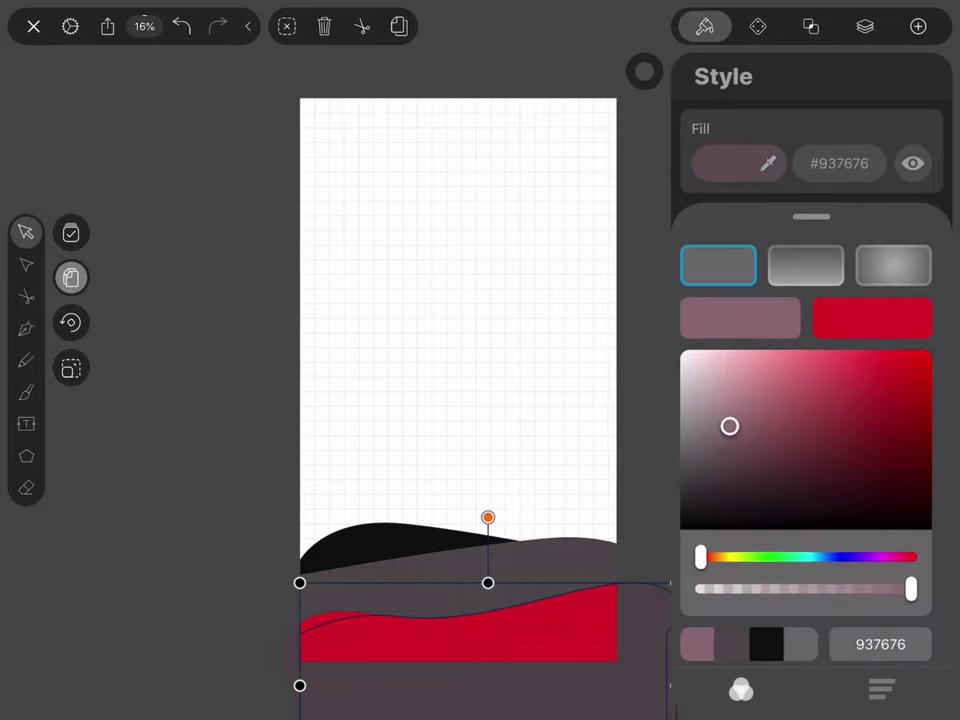
pyautogui.click(865, 26)
# Fill the second curve pink #D7ADAD and make the front hill pale pink.
pyautogui.click(760, 297)
pyautogui.click(760, 241)
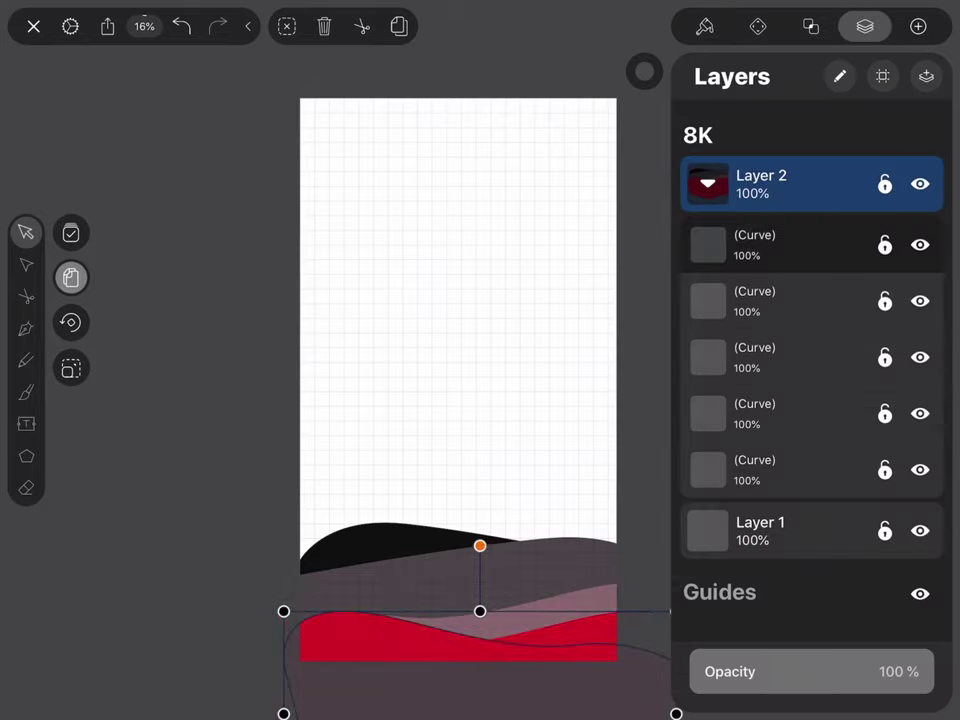
pyautogui.click(760, 297)
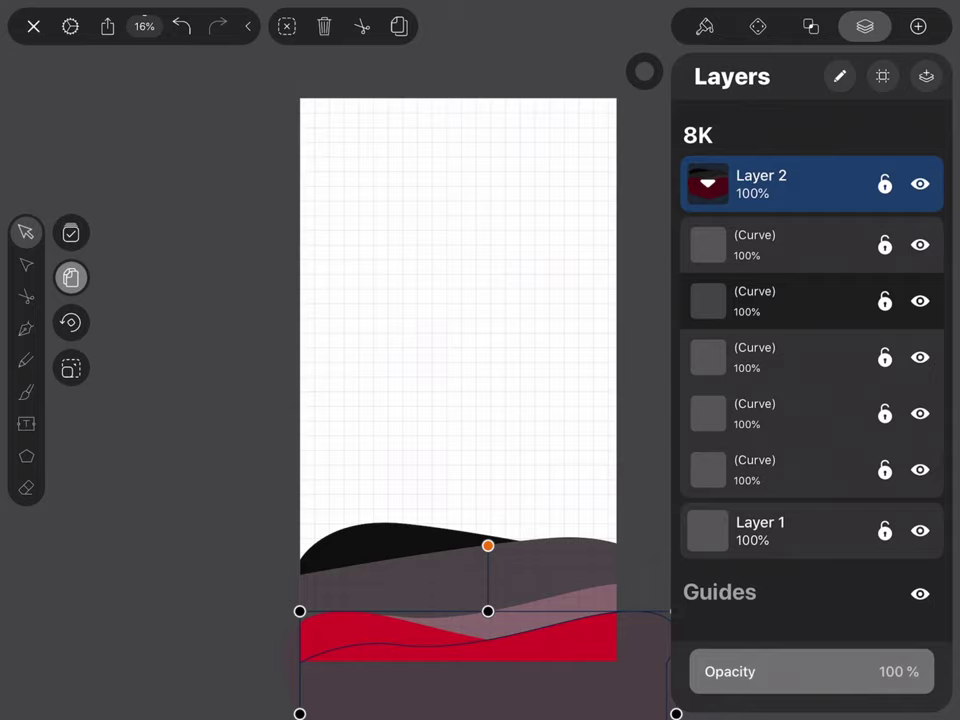
pyautogui.click(705, 26)
pyautogui.click(729, 377)
pyautogui.click(865, 26)
pyautogui.click(760, 241)
pyautogui.click(705, 26)
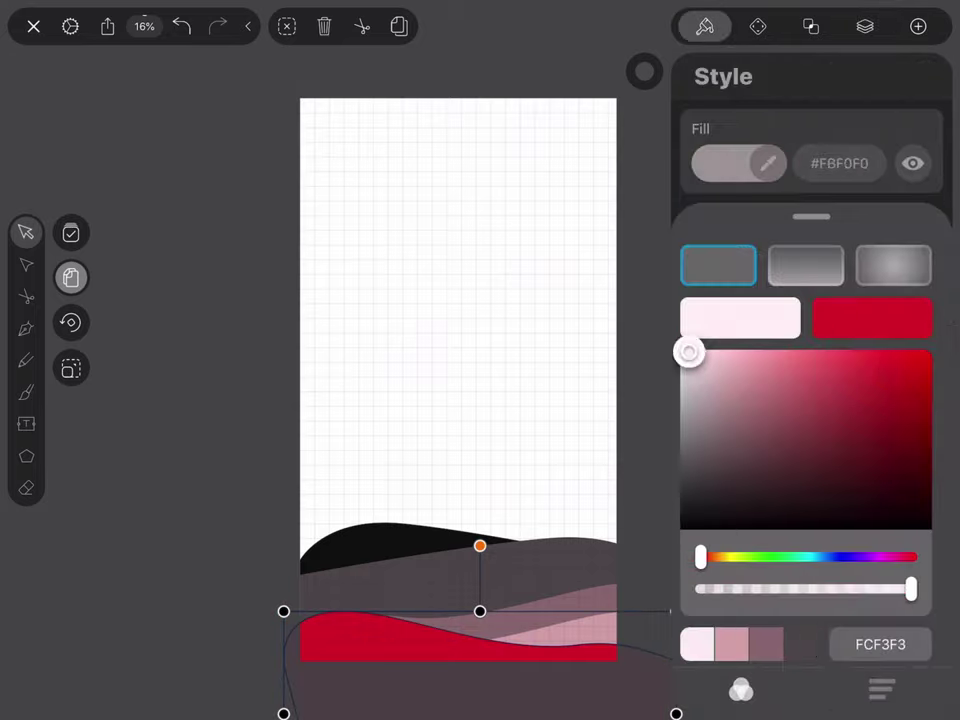
pyautogui.click(865, 26)
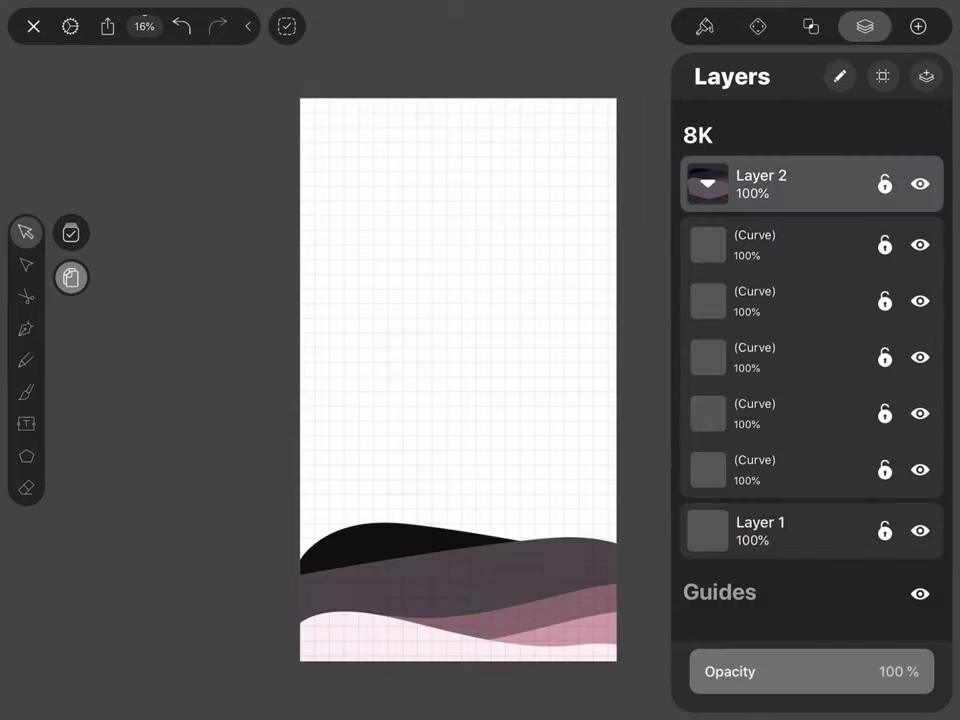
# Select the Layer 2 hills and try lowering a wave node, then undo the edit.
pyautogui.click(760, 297)
pyautogui.click(705, 26)
pyautogui.click(287, 26)
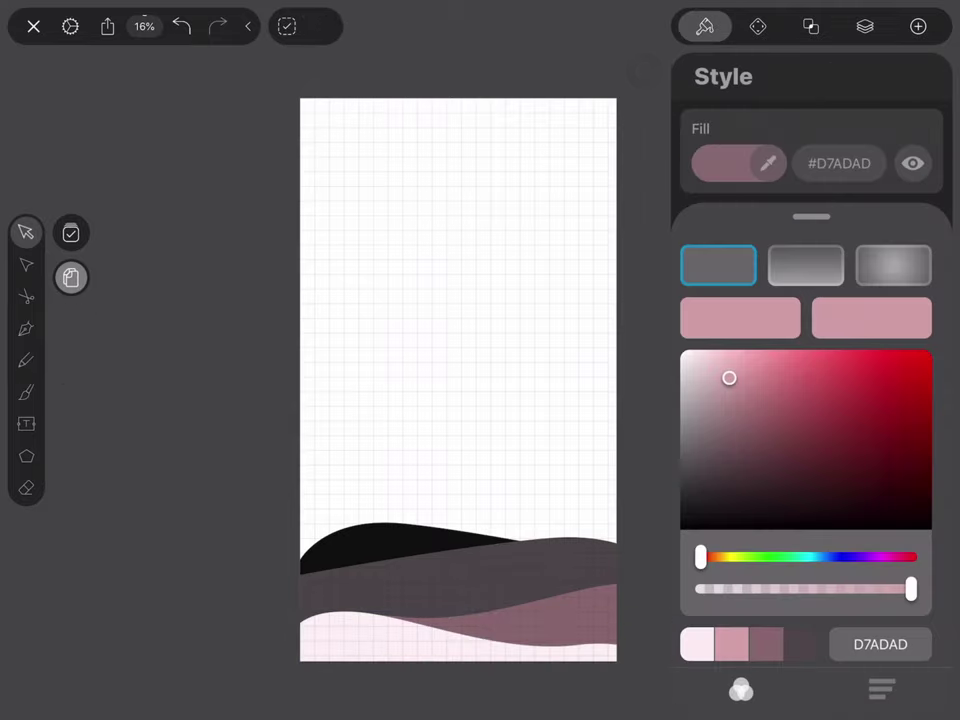
pyautogui.click(865, 26)
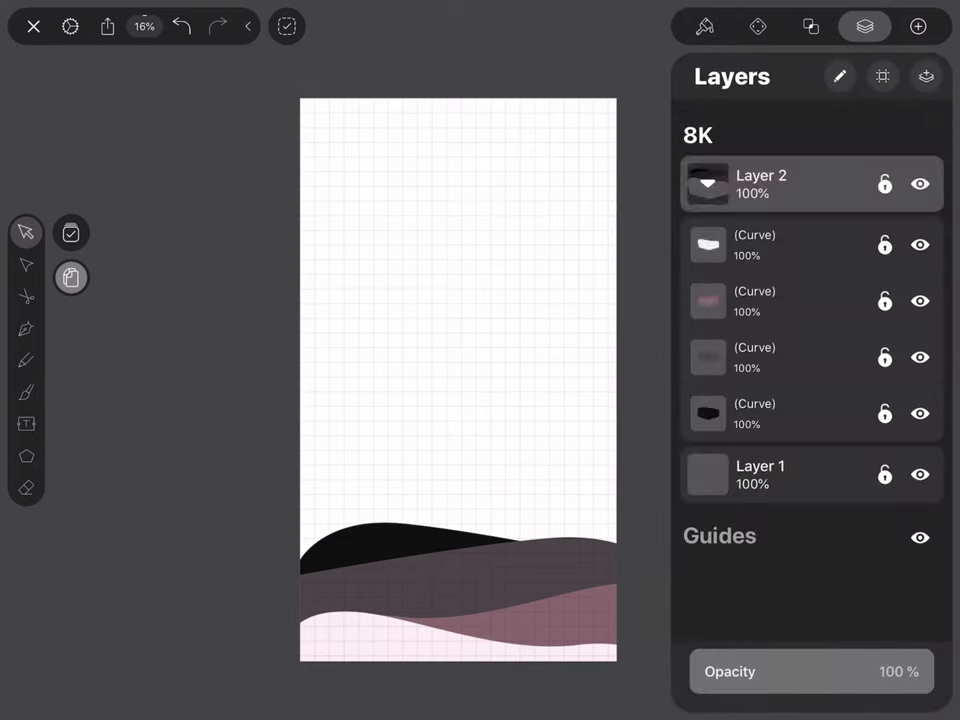
pyautogui.click(760, 183)
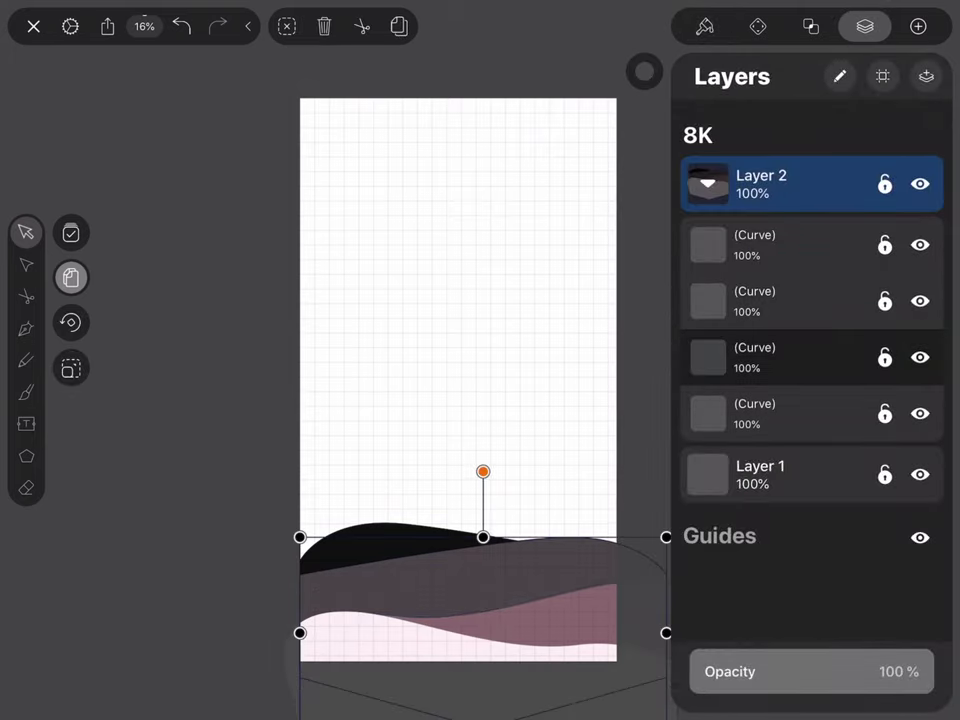
pyautogui.click(26, 264)
pyautogui.moveTo(357, 613); pyautogui.dragTo(358, 627)
pyautogui.click(450, 605)
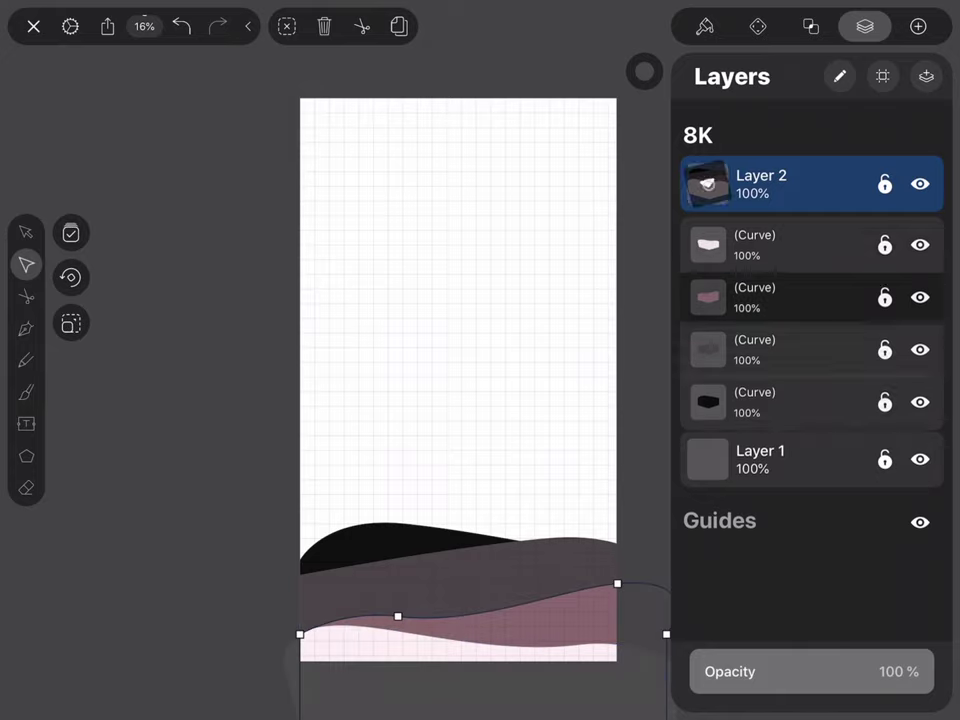
pyautogui.click(181, 26)
# Raise all the hills, nudge the front pale hill down, and add Layer 3.
pyautogui.click(26, 232)
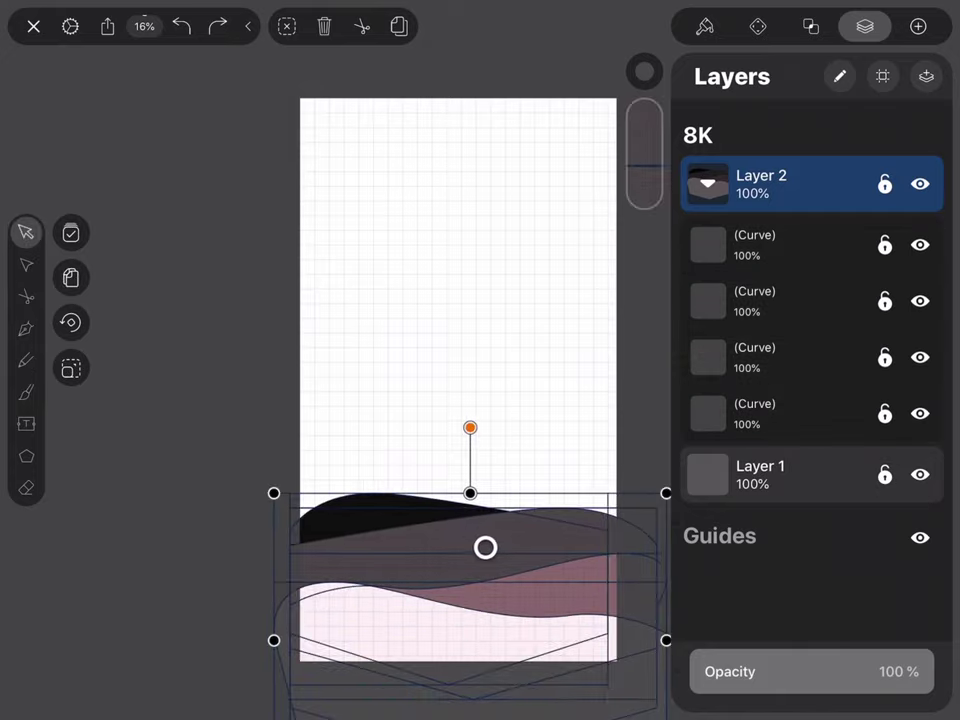
pyautogui.moveTo(484, 578); pyautogui.dragTo(484, 538)
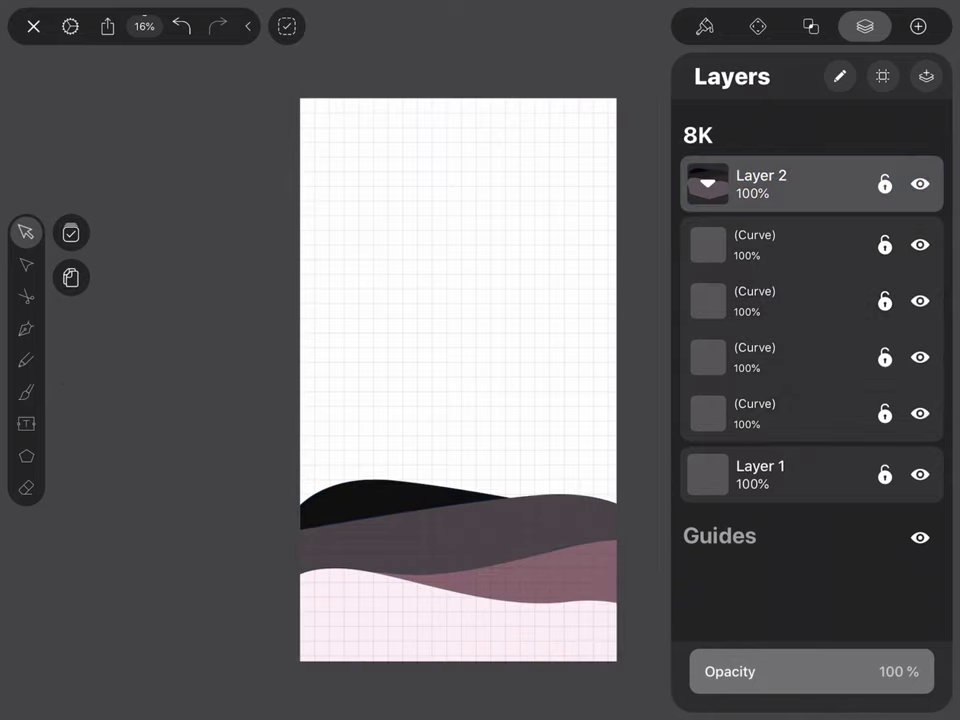
pyautogui.moveTo(381, 667); pyautogui.dragTo(381, 697)
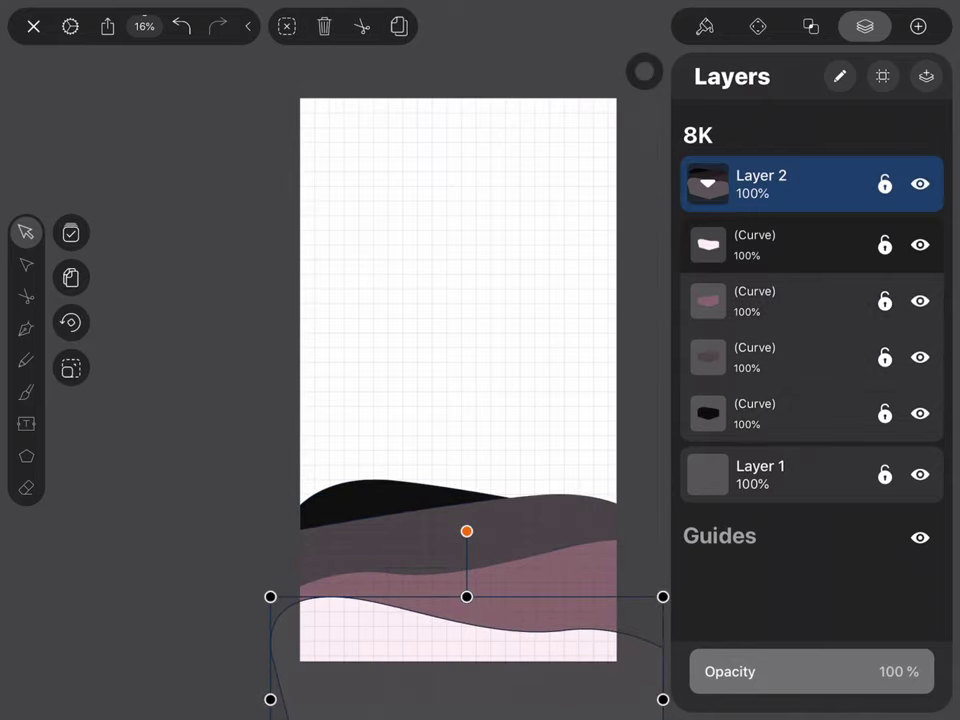
pyautogui.click(644, 70)
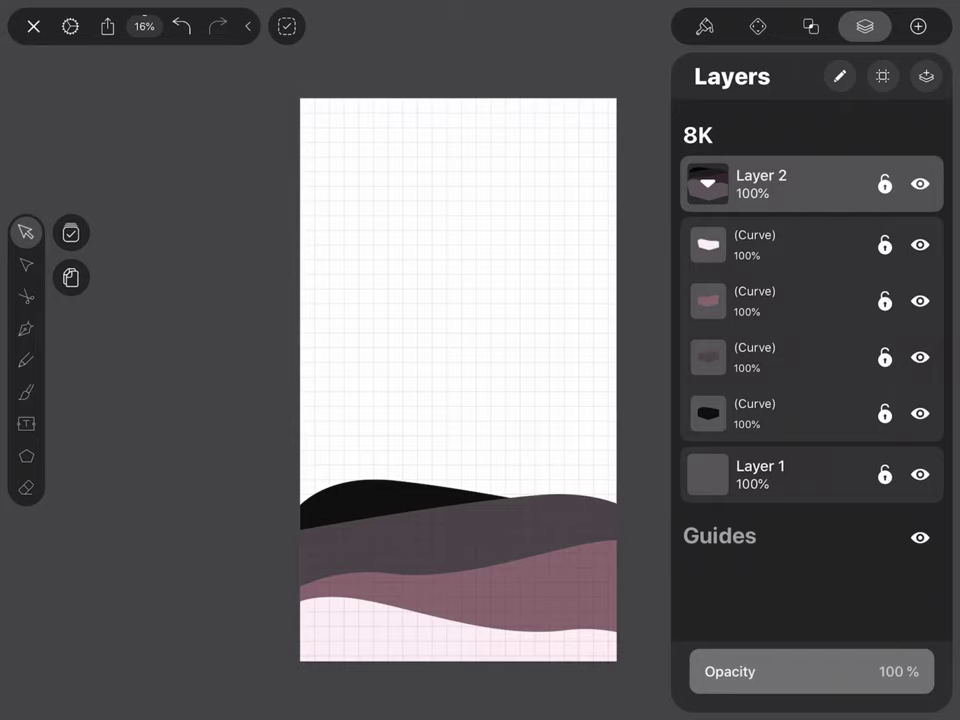
pyautogui.click(708, 184)
pyautogui.click(926, 76)
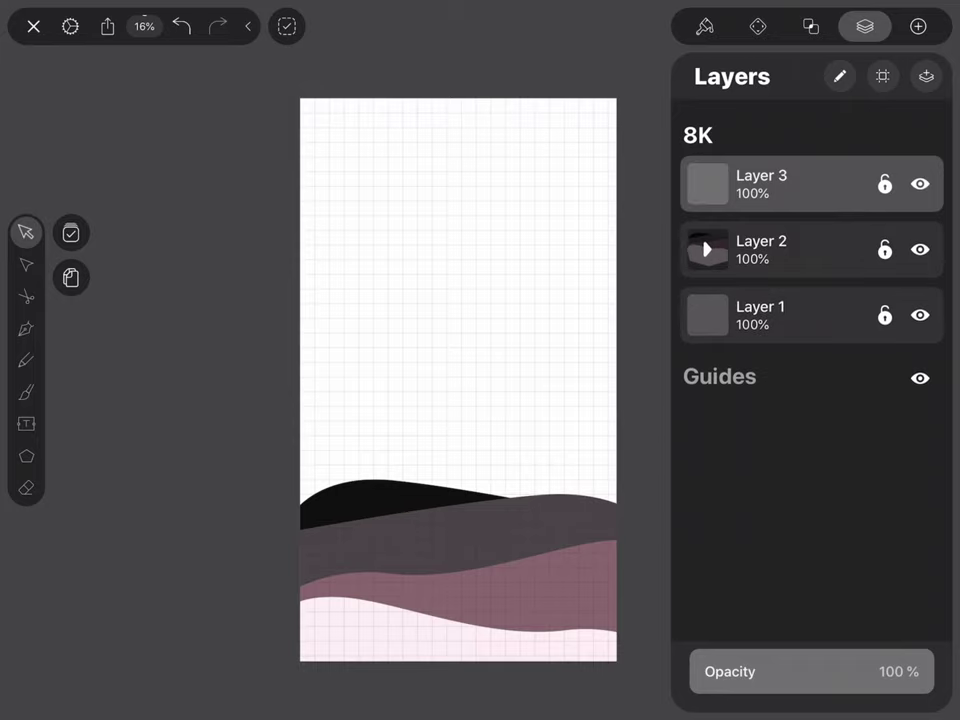
# Draw a 2400 px circle for the sun and move it down onto the hills.
pyautogui.click(26, 456)
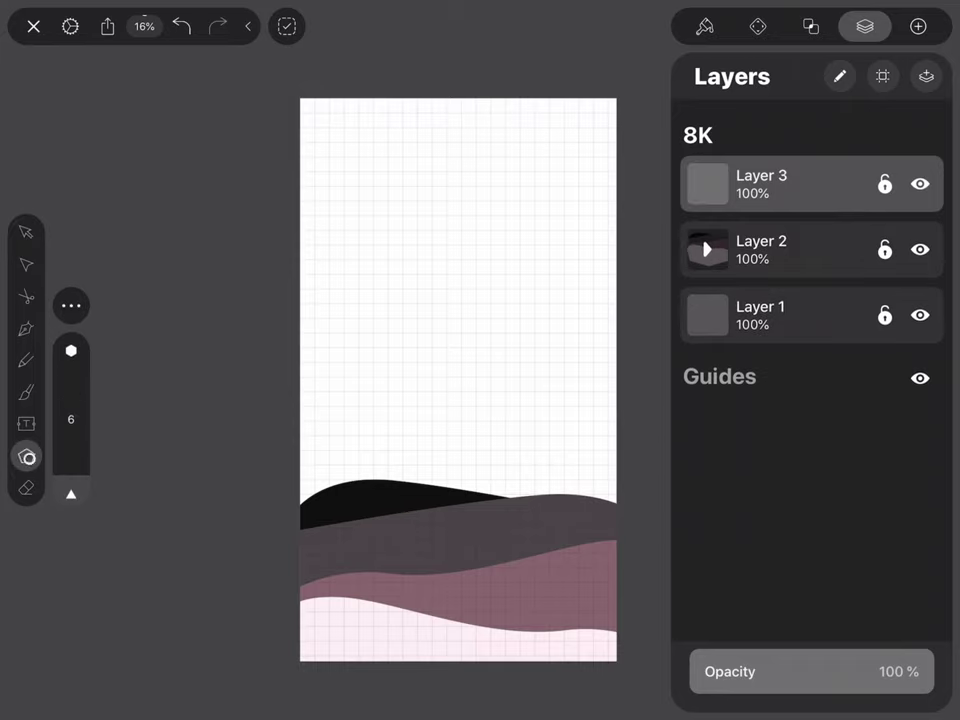
pyautogui.click(71, 350)
pyautogui.click(71, 364)
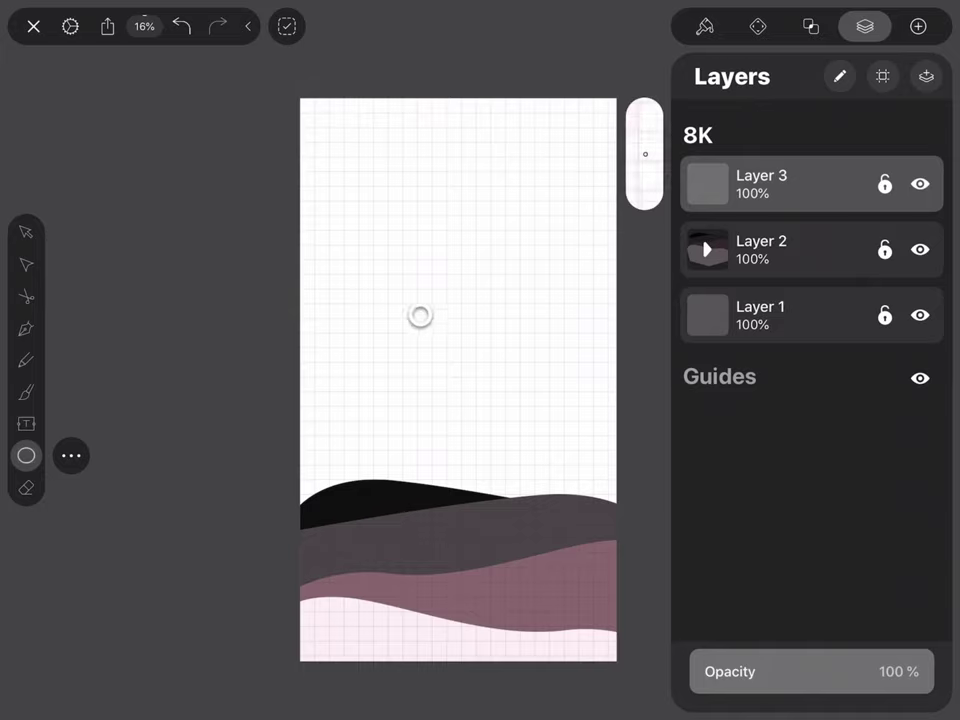
pyautogui.moveTo(420, 315); pyautogui.dragTo(505, 391)
pyautogui.click(757, 26)
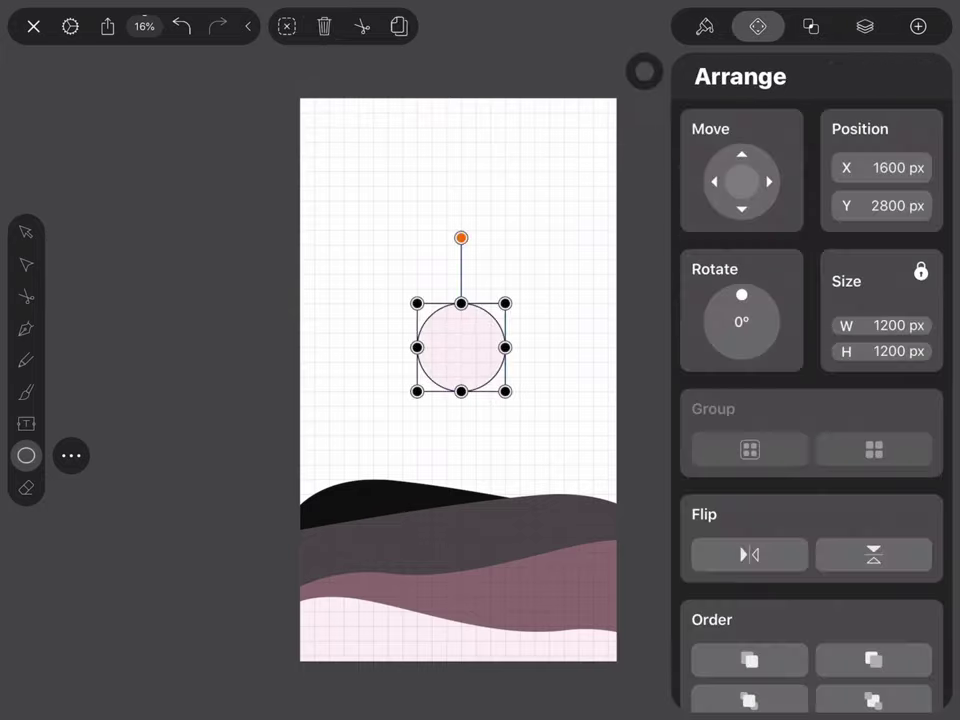
pyautogui.click(880, 325)
pyautogui.write('2400')
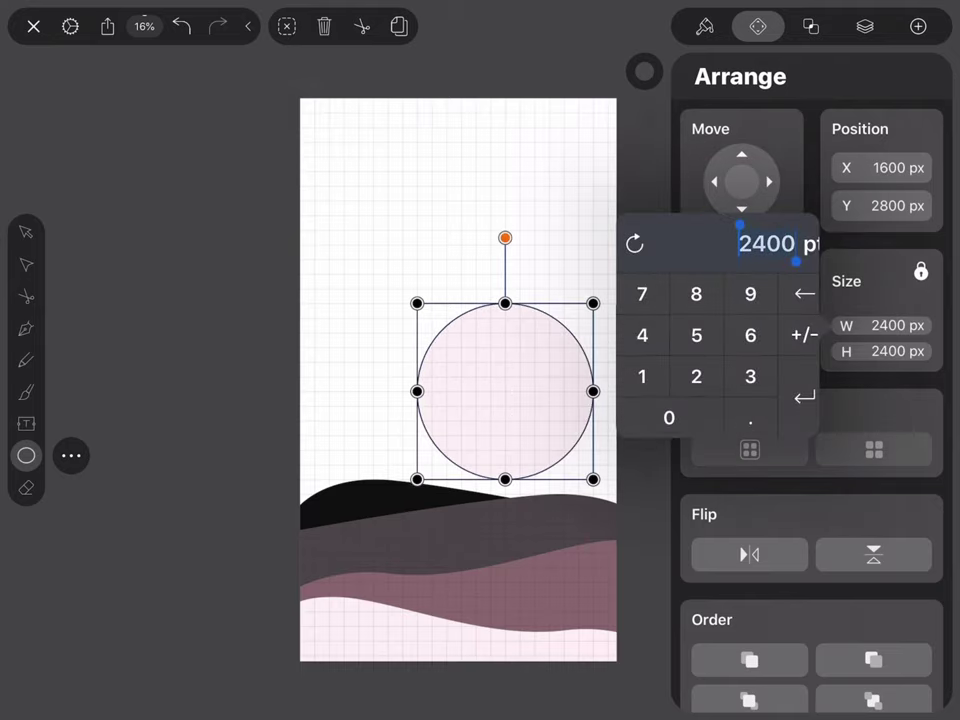
pyautogui.click(805, 398)
pyautogui.click(25, 232)
pyautogui.moveTo(505, 391)
pyautogui.mouseDown()
pyautogui.moveTo(520, 473)
pyautogui.moveTo(535, 479)
pyautogui.moveTo(520, 494)
pyautogui.mouseUp()
# Put the sun layer behind the hills, fill the circle red #E42222, and add another layer.
pyautogui.click(865, 26)
pyautogui.click(815, 177)
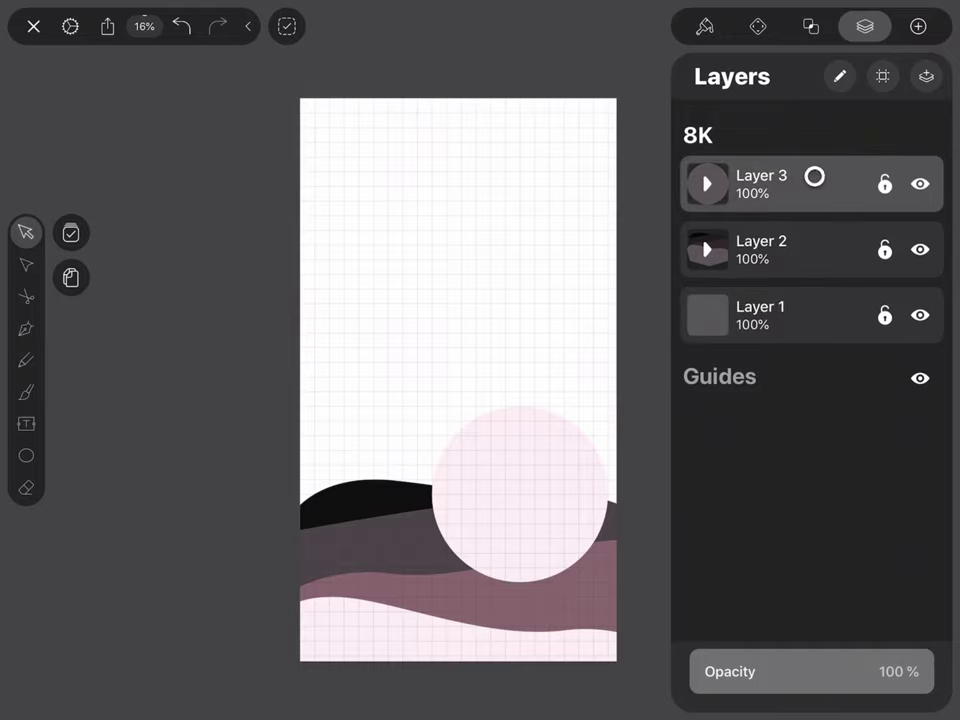
pyautogui.moveTo(815, 177); pyautogui.dragTo(811, 243)
pyautogui.click(704, 26)
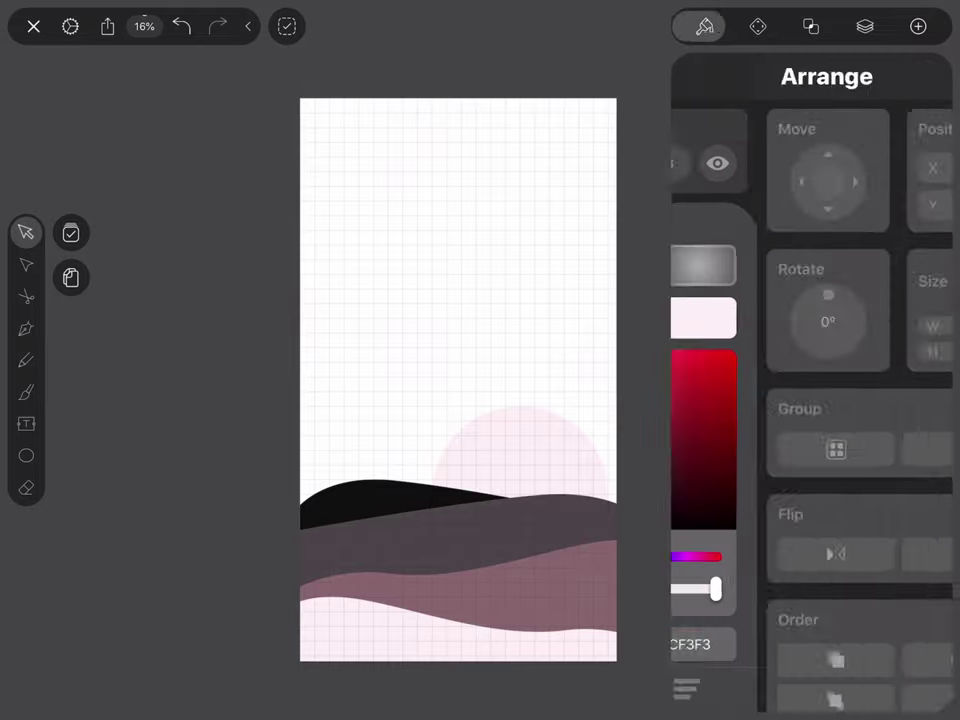
pyautogui.click(811, 26)
pyautogui.click(865, 26)
pyautogui.click(815, 242)
pyautogui.click(704, 26)
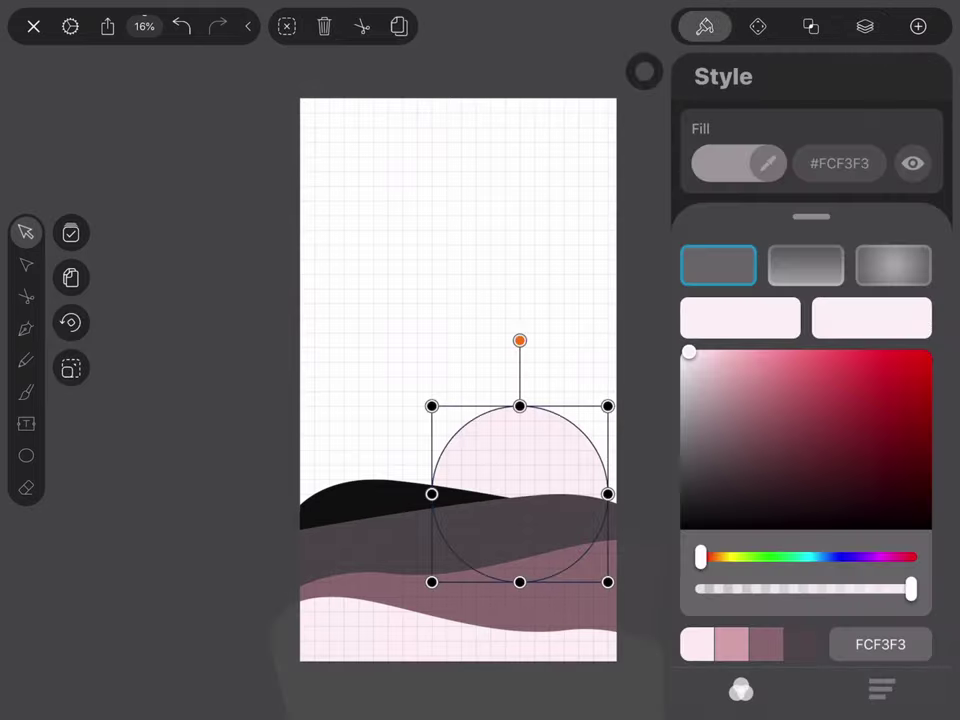
pyautogui.click(894, 364)
pyautogui.click(865, 26)
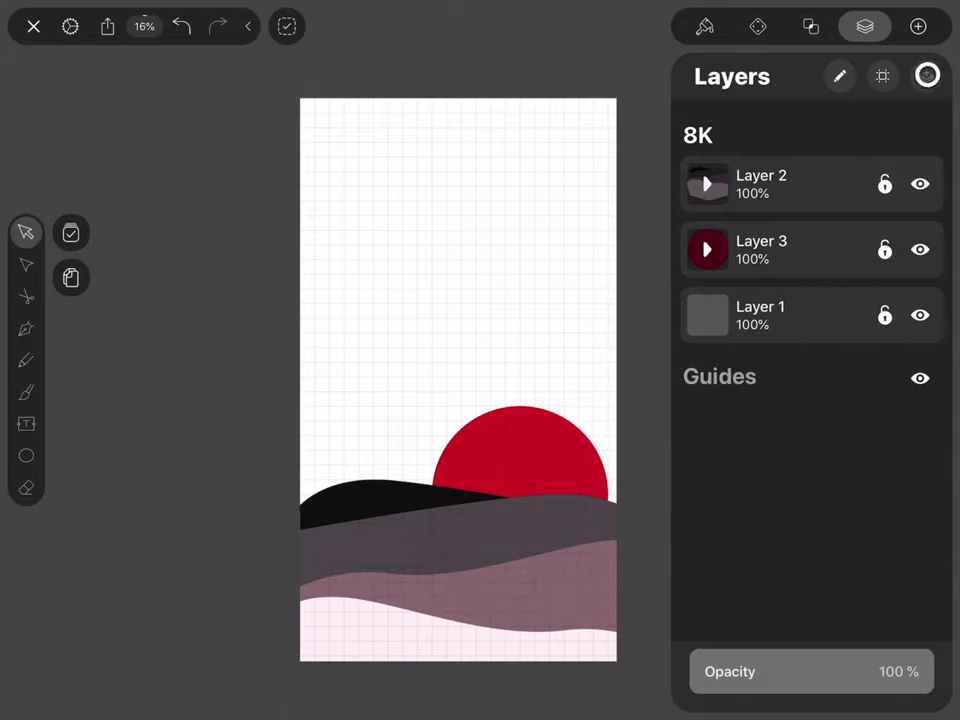
pyautogui.click(927, 76)
# Place the new layer above Layer 1 and draw a rectangle covering the upper artboard.
pyautogui.moveTo(806, 384); pyautogui.dragTo(806, 315)
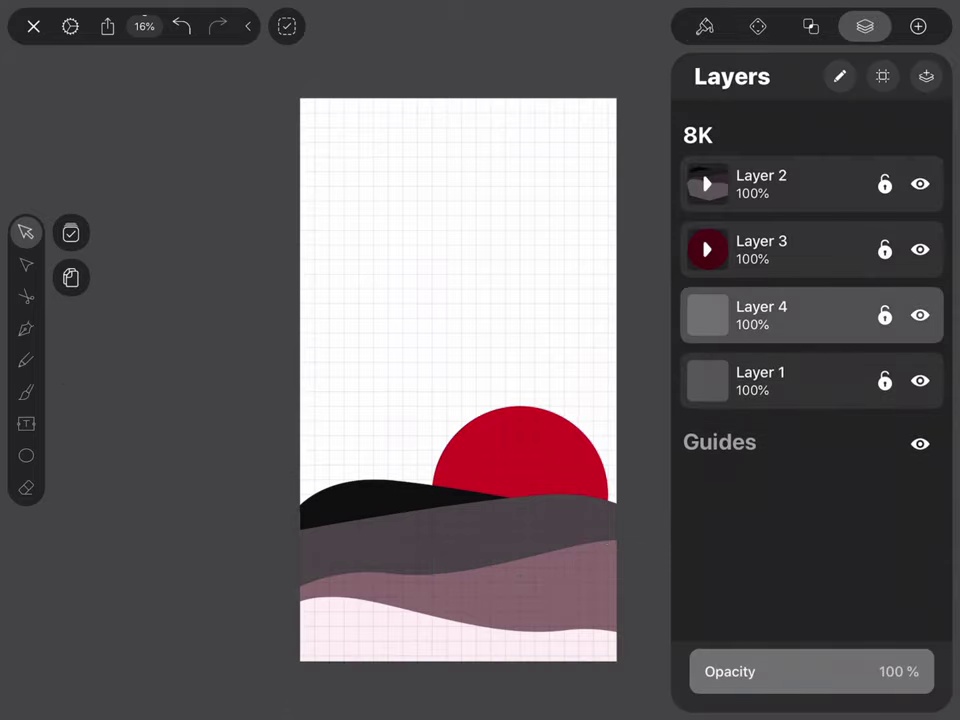
pyautogui.click(26, 455)
pyautogui.click(71, 452)
pyautogui.click(71, 285)
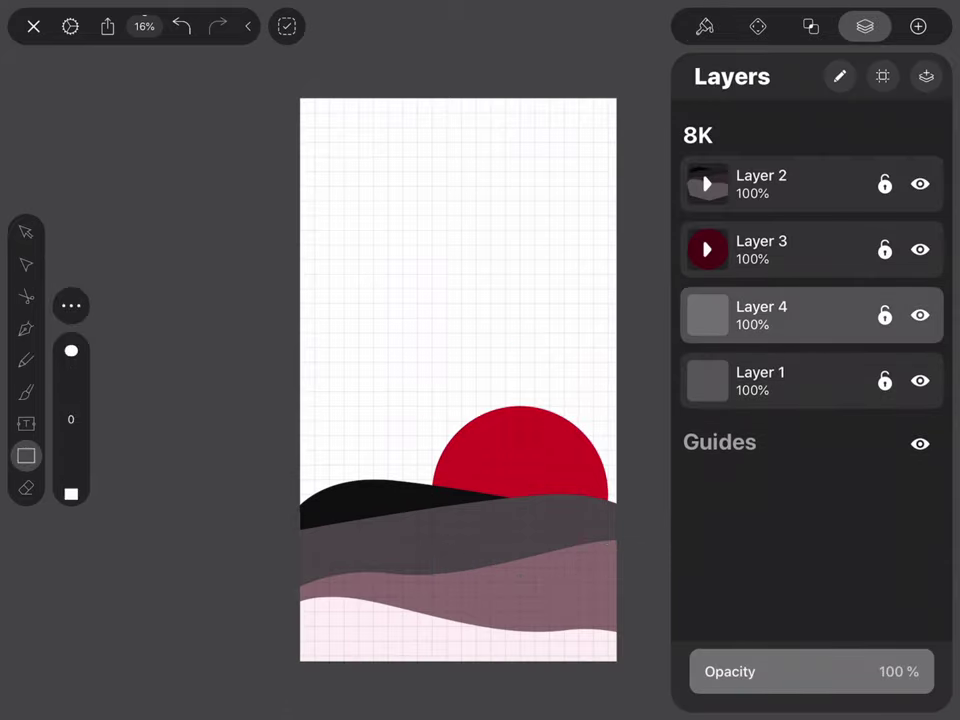
pyautogui.click(704, 26)
pyautogui.moveTo(302, 100)
pyautogui.mouseDown()
pyautogui.moveTo(608, 461)
pyautogui.moveTo(627, 540)
pyautogui.mouseUp()
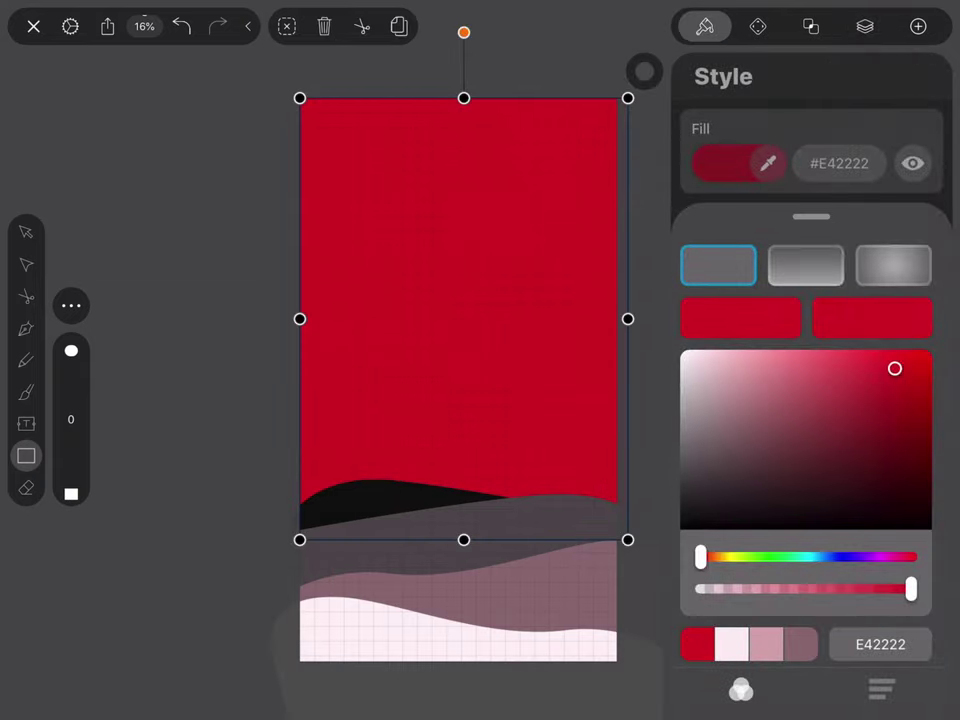
pyautogui.click(26, 232)
# Colour the rectangle orange #E49B38 with saturation 76 and set its opacity to 50%.
pyautogui.moveTo(700, 557); pyautogui.dragTo(719, 557)
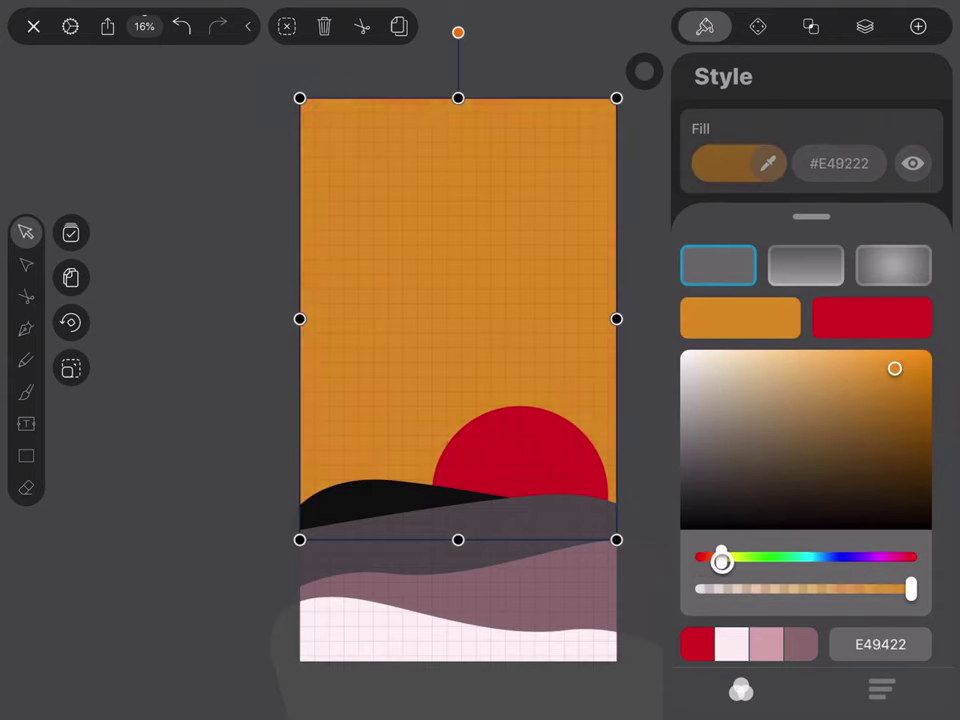
pyautogui.click(738, 163)
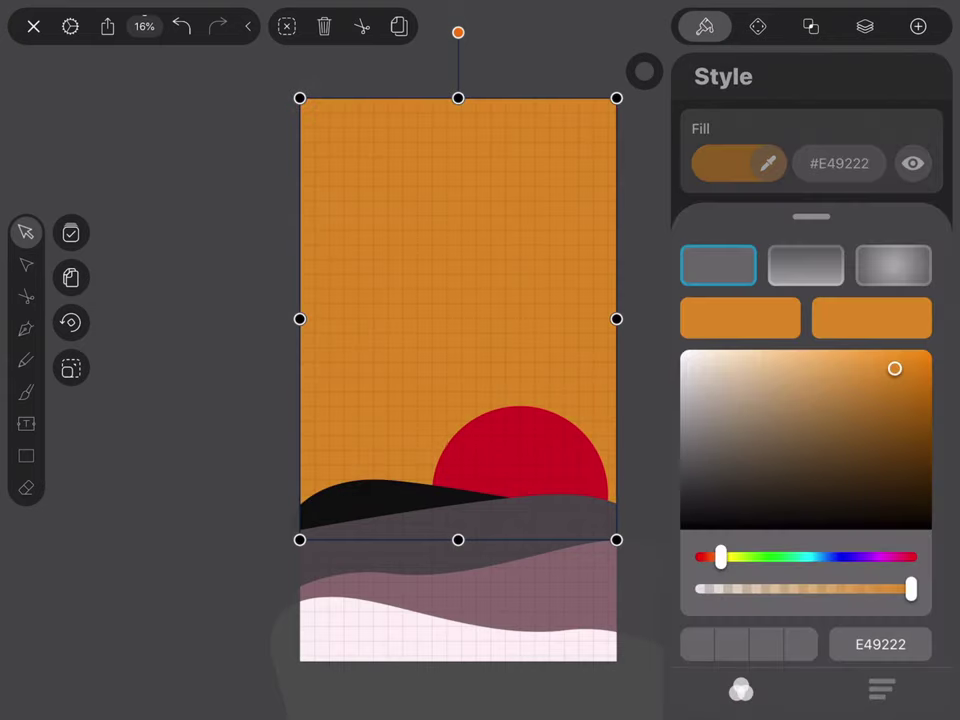
pyautogui.click(881, 689)
pyautogui.moveTo(854, 569); pyautogui.dragTo(818, 569)
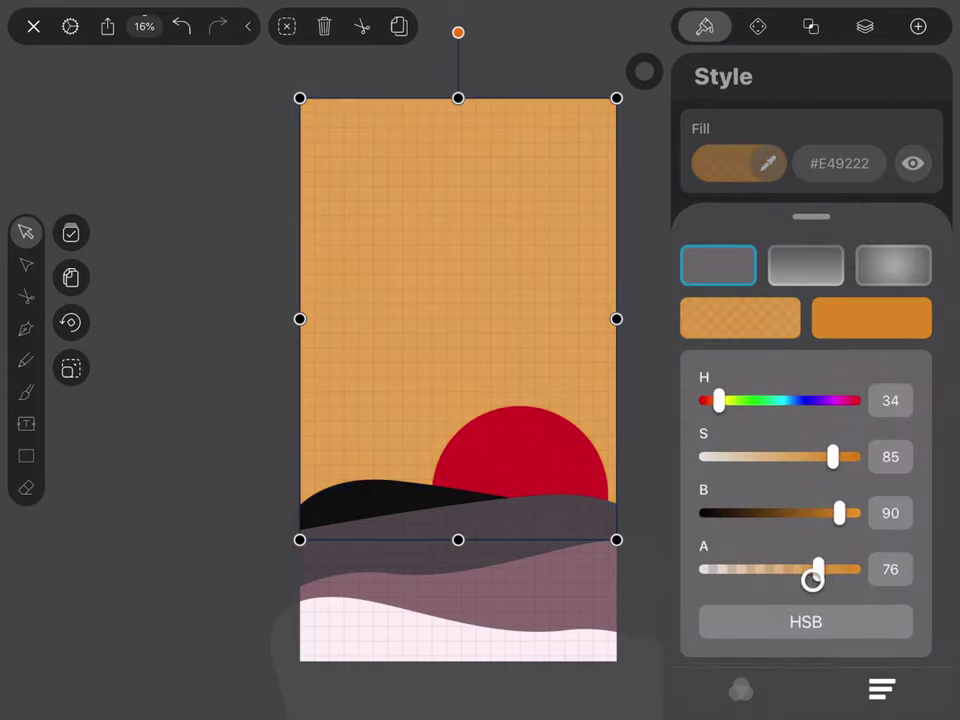
pyautogui.moveTo(833, 457); pyautogui.dragTo(818, 457)
pyautogui.moveTo(818, 569); pyautogui.dragTo(839, 569)
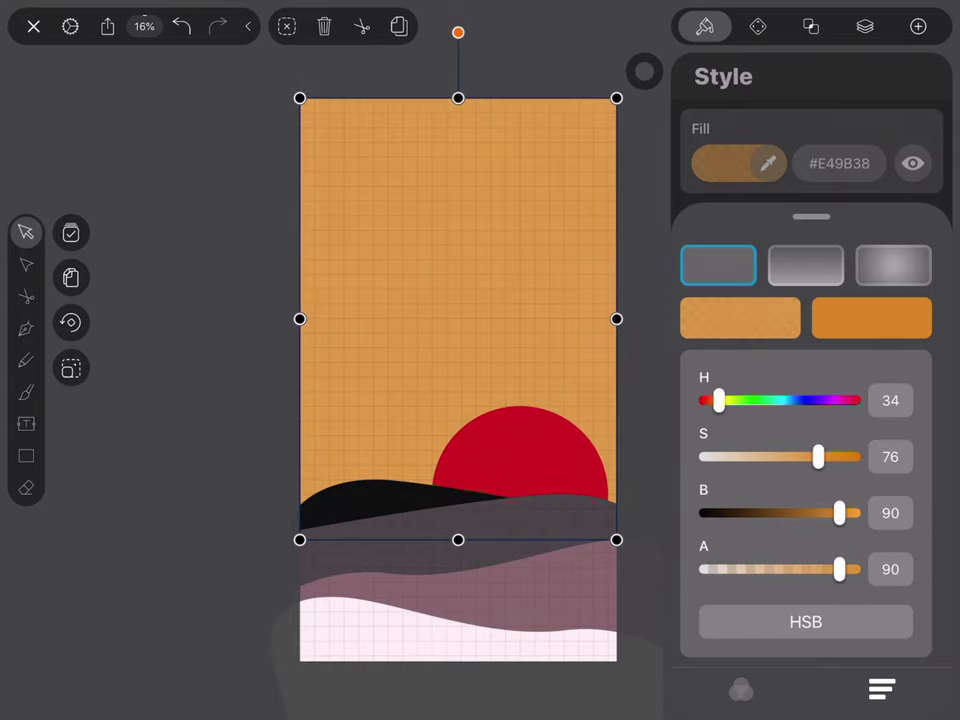
pyautogui.click(738, 163)
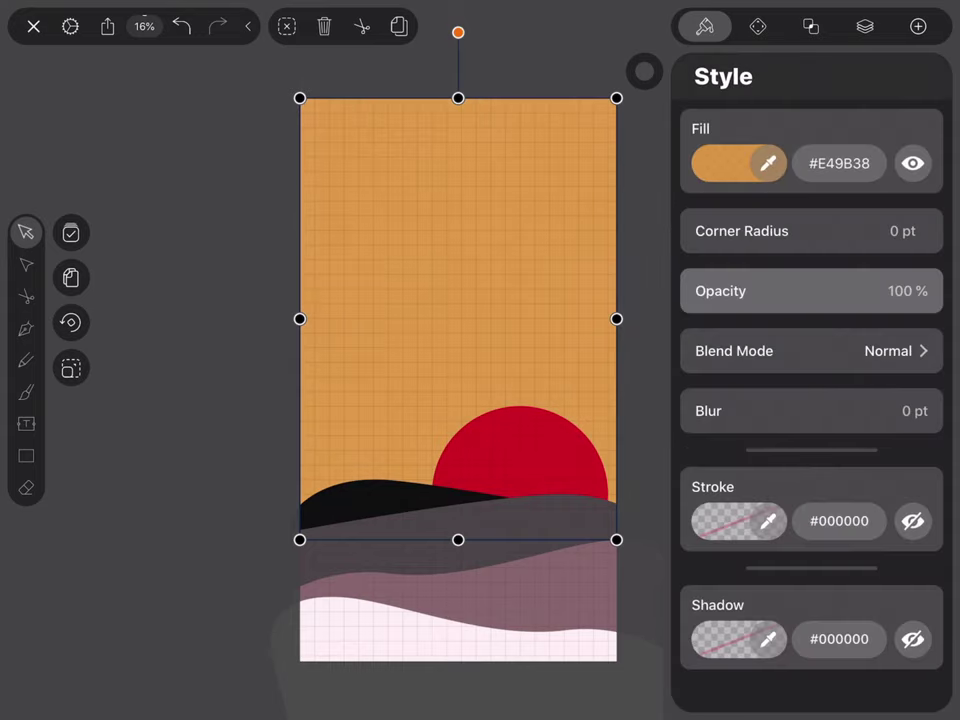
pyautogui.moveTo(916, 291); pyautogui.dragTo(791, 309)
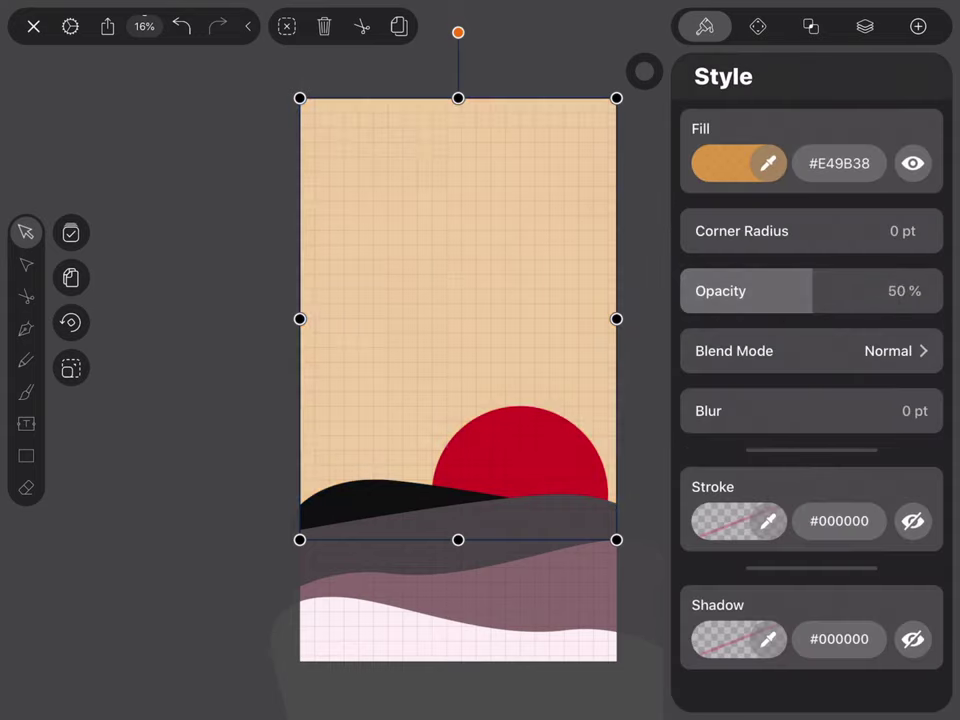
pyautogui.click(811, 26)
pyautogui.click(865, 26)
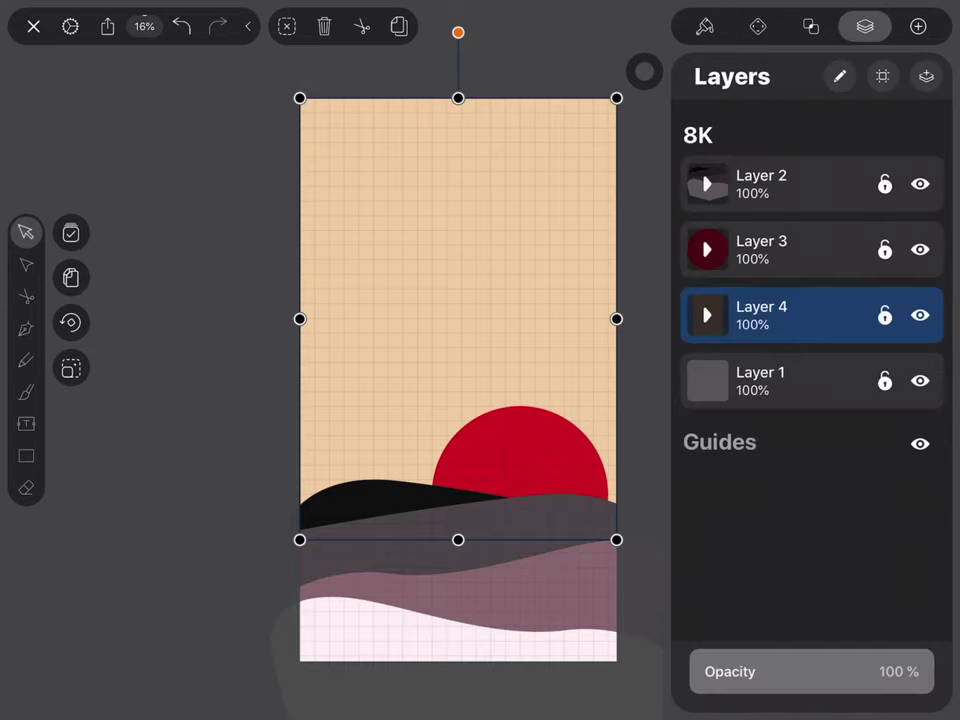
pyautogui.click(707, 315)
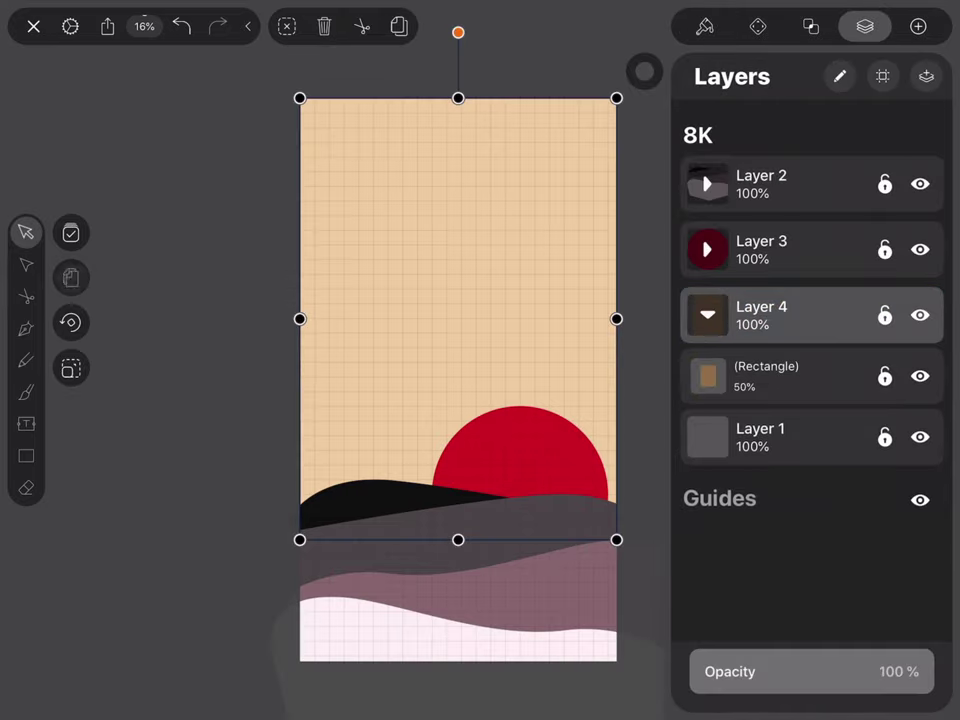
# Paste a copy of the translucent orange rectangle and drag it down toward the horizon, undoing one slip.
pyautogui.click(70, 277)
pyautogui.moveTo(481, 232)
pyautogui.mouseDown()
pyautogui.moveTo(481, 276)
pyautogui.moveTo(501, 319)
pyautogui.moveTo(504, 433)
pyautogui.mouseUp()
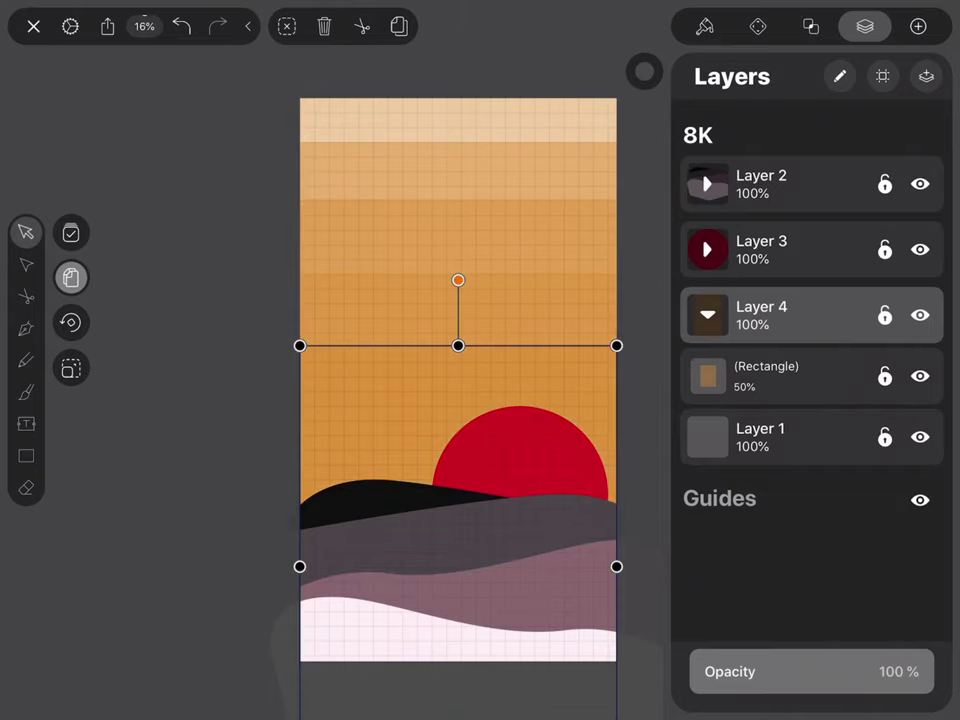
pyautogui.moveTo(506, 388); pyautogui.dragTo(506, 443)
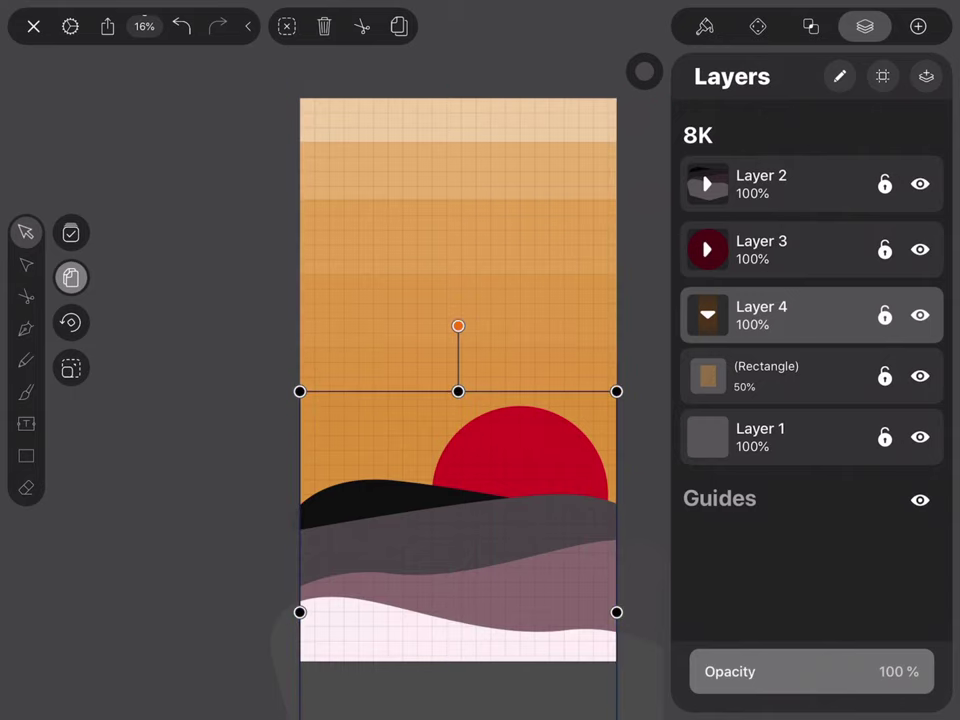
pyautogui.click(471, 476)
pyautogui.hotkey('ctrl', 'z')
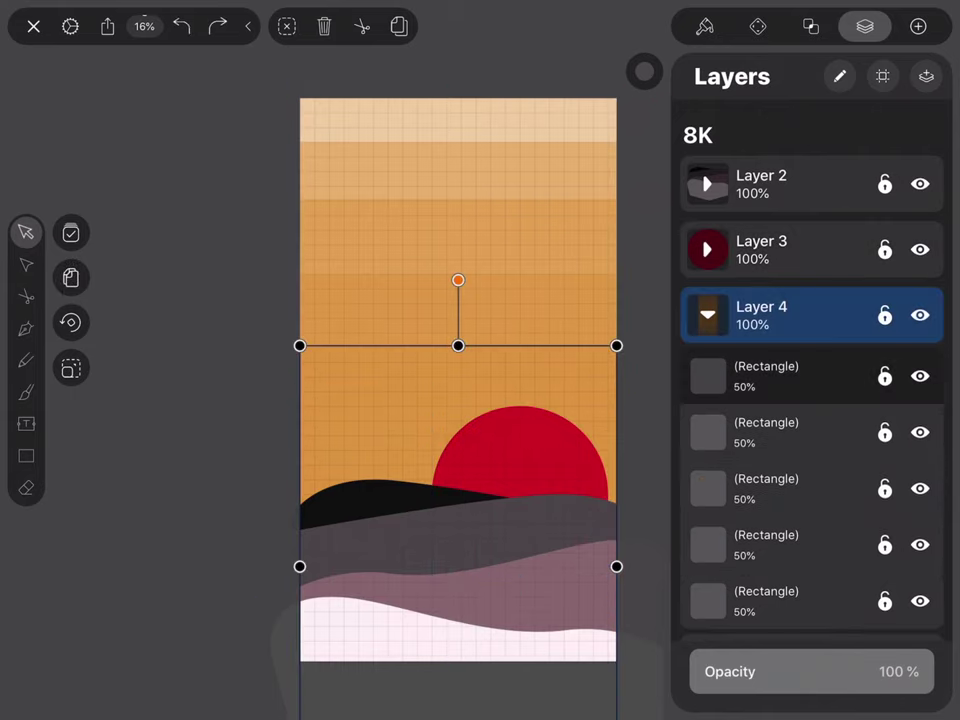
# Paste another orange rectangle copy lower in the sky, then select the tallest band for node editing.
pyautogui.click(70, 277)
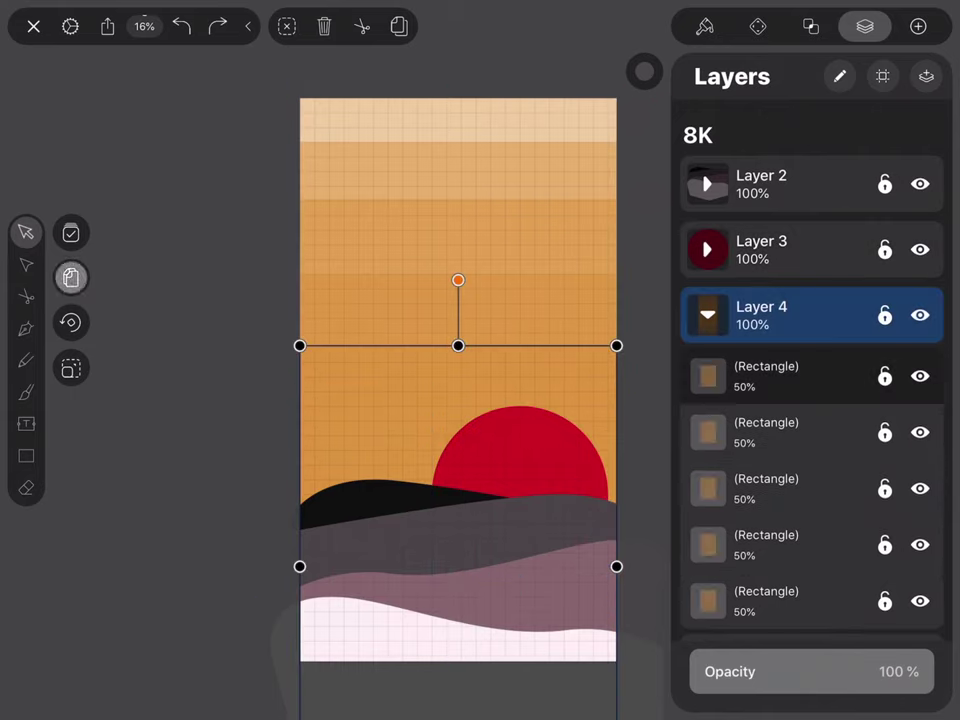
pyautogui.moveTo(405, 409); pyautogui.dragTo(401, 461)
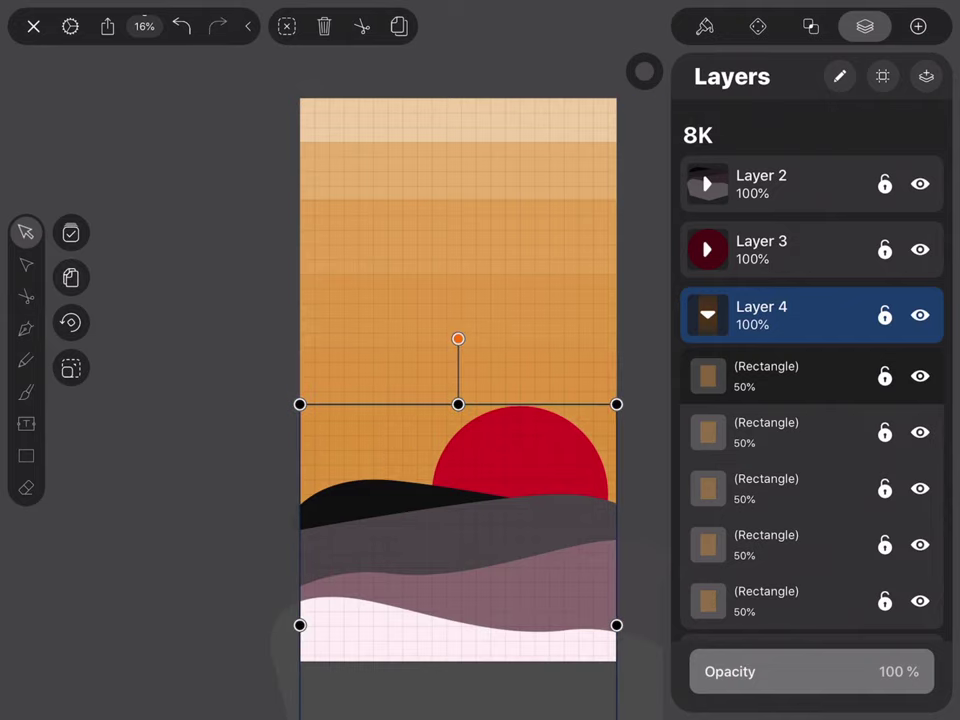
pyautogui.click(760, 315)
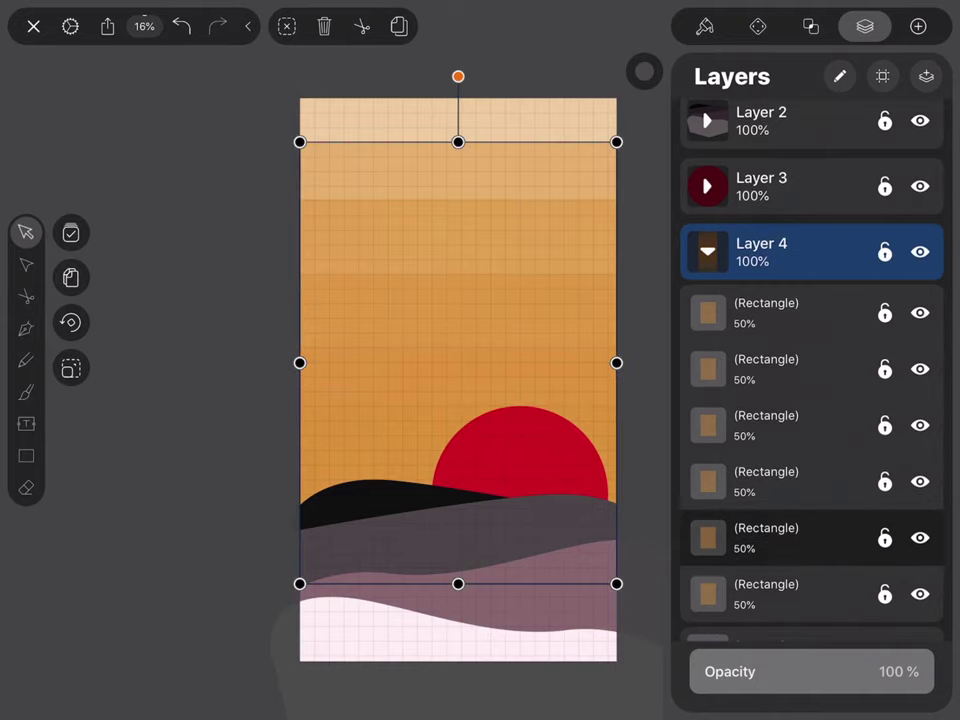
pyautogui.click(26, 264)
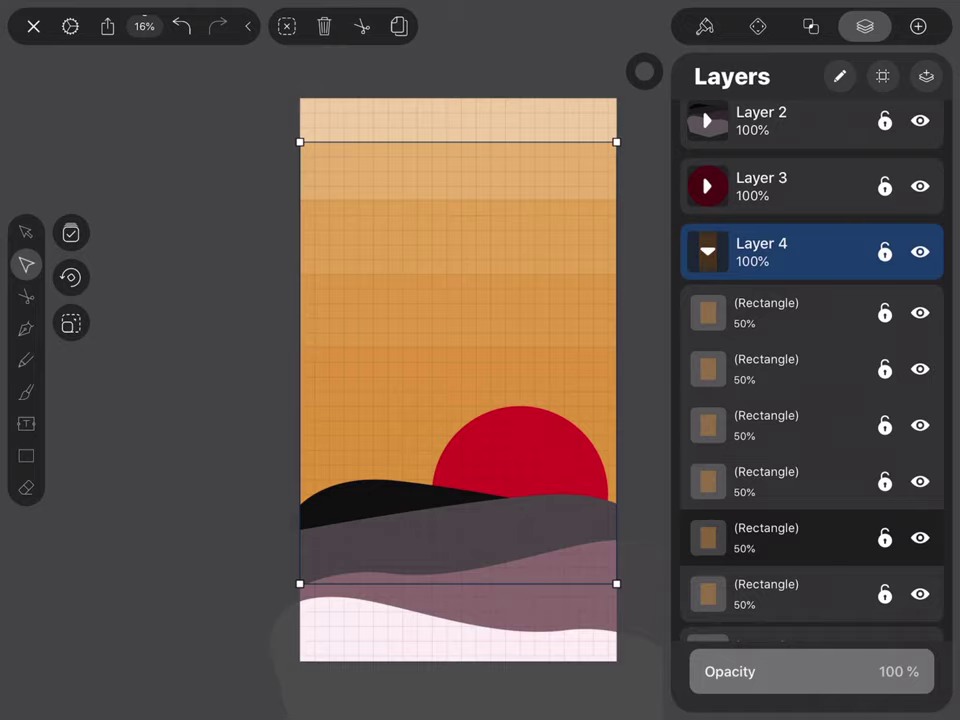
# Curve the first orange band's top edge into a gentle wave using smooth nodes.
pyautogui.moveTo(300, 142)
pyautogui.mouseDown()
pyautogui.moveTo(276, 133)
pyautogui.moveTo(285, 142)
pyautogui.mouseUp()
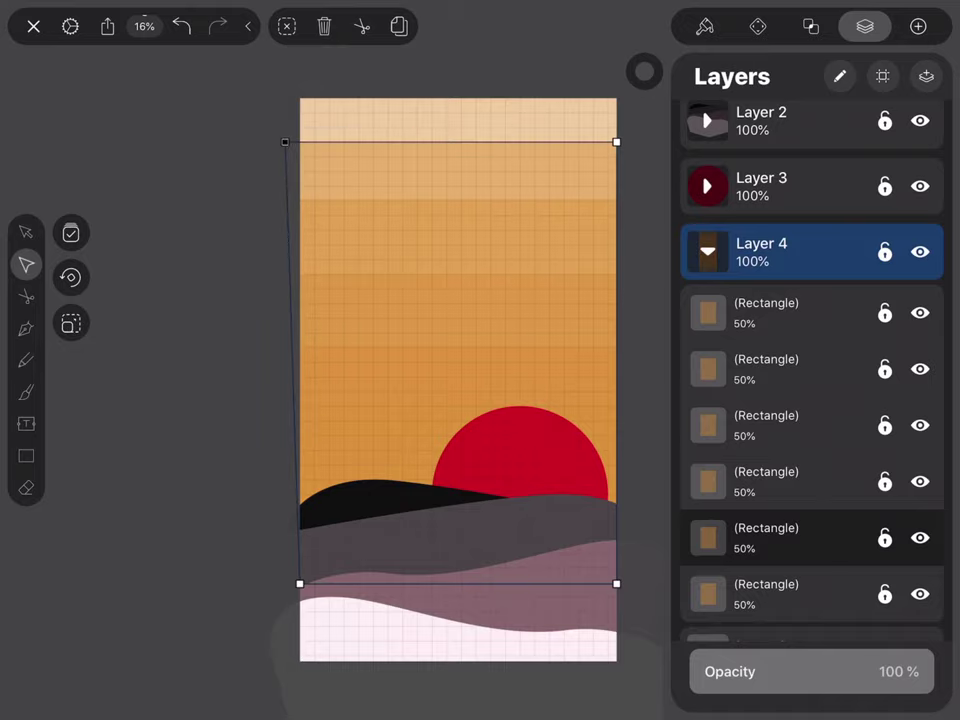
pyautogui.click(704, 26)
pyautogui.click(841, 145)
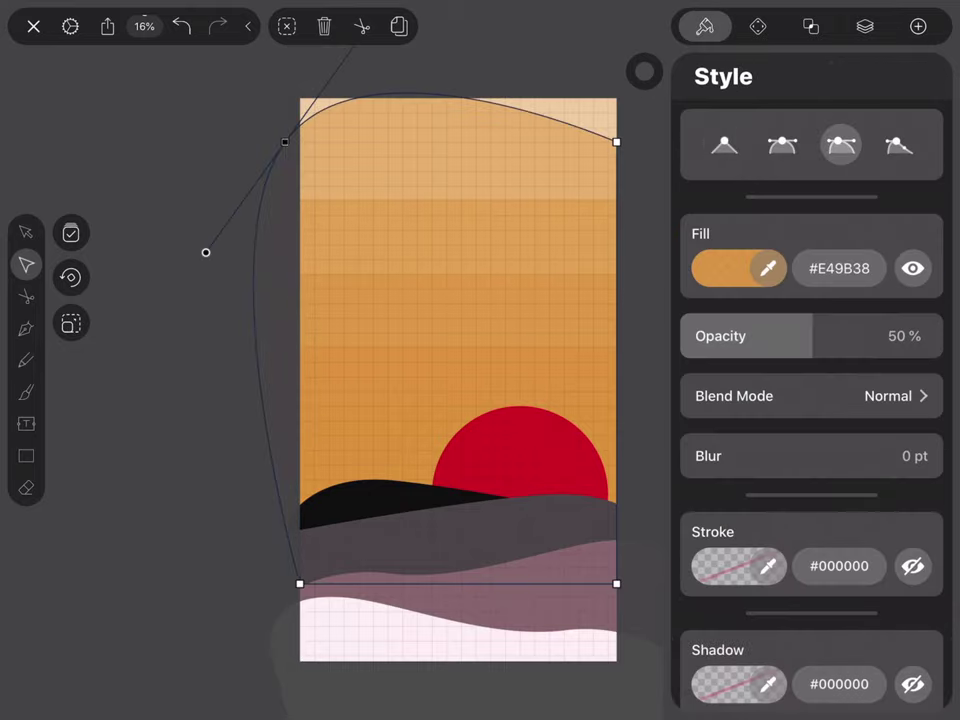
pyautogui.moveTo(616, 142); pyautogui.dragTo(652, 157)
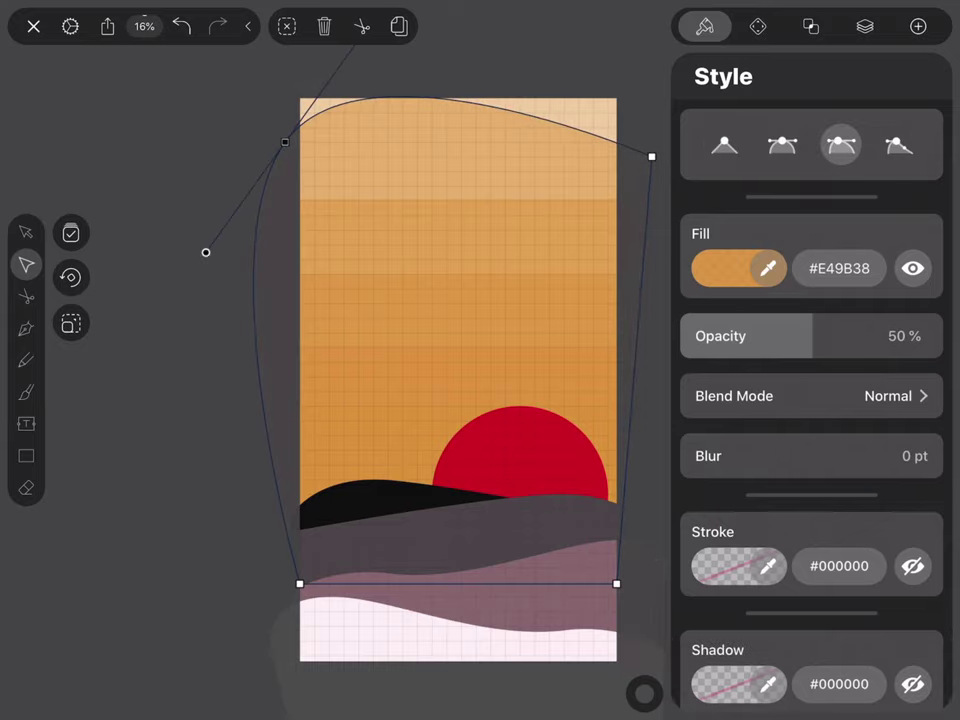
pyautogui.scroll(-3, 458, 380)
pyautogui.moveTo(349, 105)
pyautogui.mouseDown()
pyautogui.moveTo(306, 156)
pyautogui.moveTo(306, 174)
pyautogui.mouseUp()
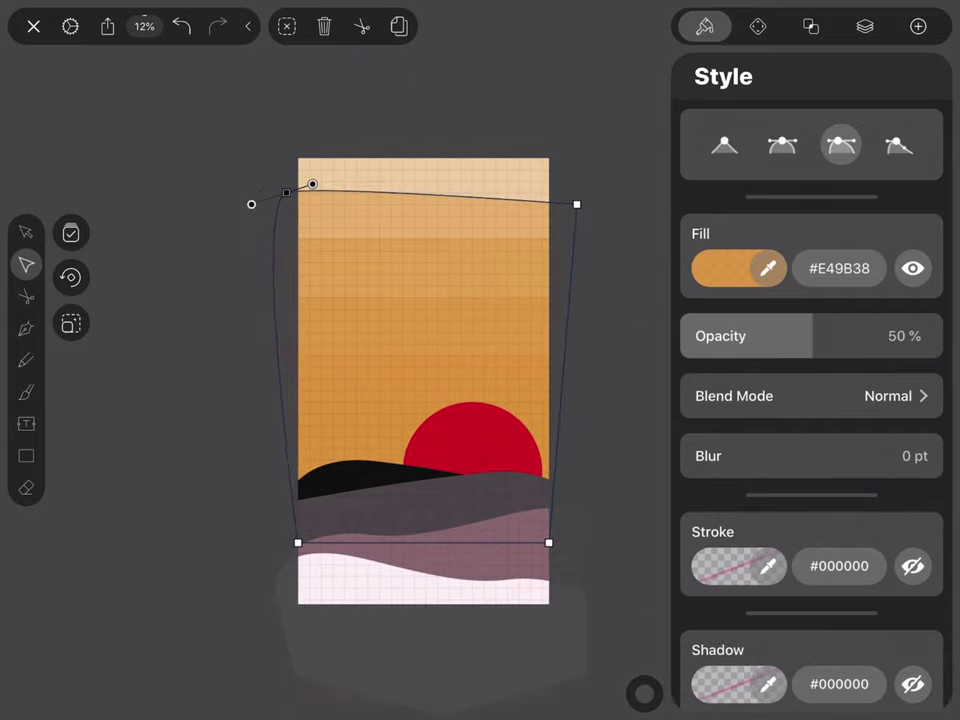
pyautogui.scroll(5, 576, 380)
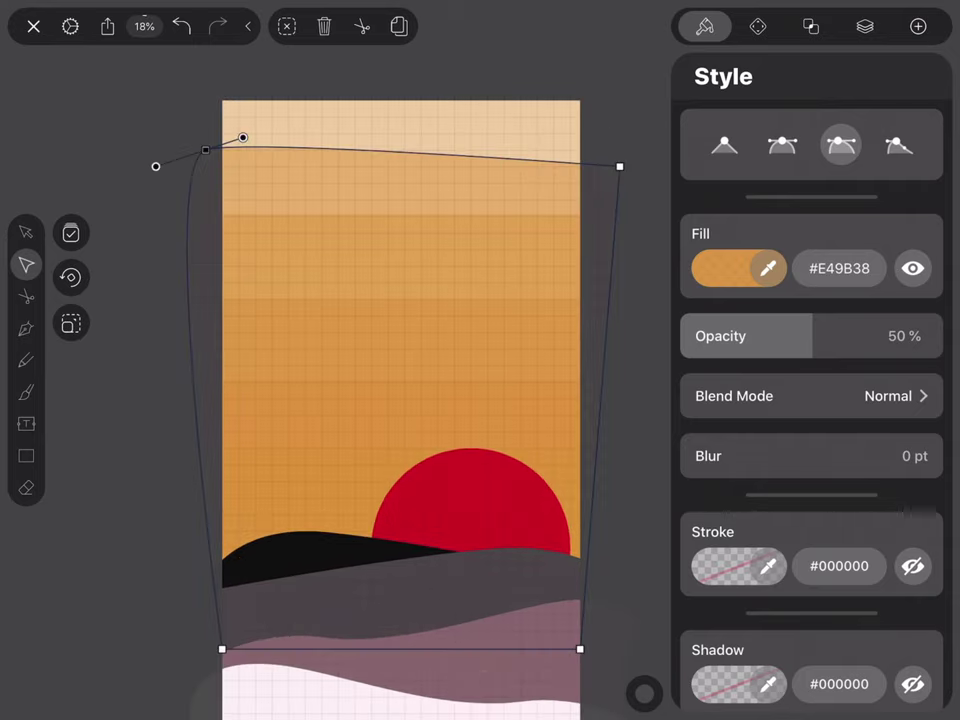
pyautogui.click(620, 166)
pyautogui.doubleClick(620, 166)
pyautogui.moveTo(526, 42)
pyautogui.mouseDown()
pyautogui.moveTo(516, 71)
pyautogui.moveTo(544, 208)
pyautogui.moveTo(537, 199)
pyautogui.mouseUp()
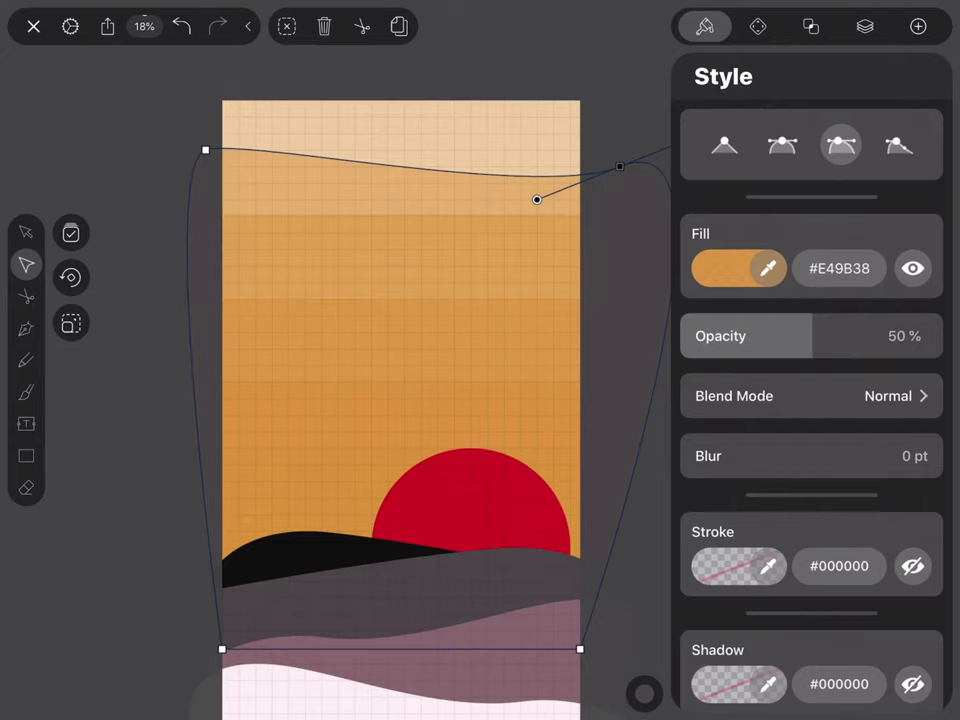
# Select a second orange sky band and drag its top nodes to start a wave.
pyautogui.click(862, 25)
pyautogui.click(766, 481)
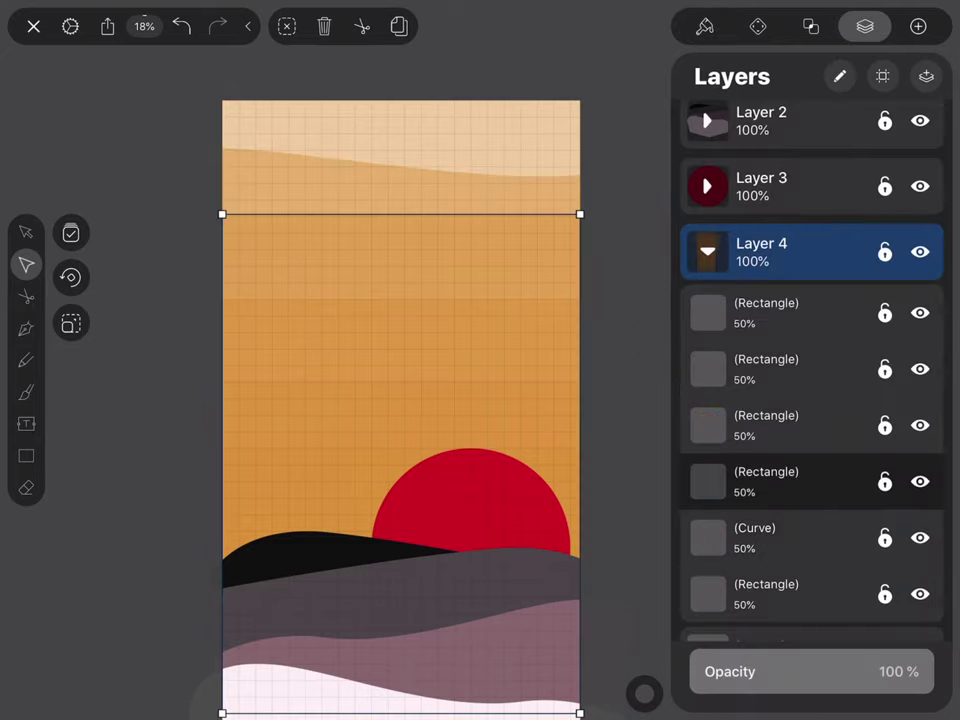
pyautogui.moveTo(310, 118)
pyautogui.mouseDown()
pyautogui.moveTo(374, 213)
pyautogui.moveTo(536, 240)
pyautogui.mouseUp()
pyautogui.moveTo(540, 122)
pyautogui.mouseDown()
pyautogui.moveTo(585, 181)
pyautogui.moveTo(626, 180)
pyautogui.mouseUp()
pyautogui.moveTo(630, 247); pyautogui.dragTo(658, 204)
pyautogui.moveTo(273, 247); pyautogui.dragTo(233, 271)
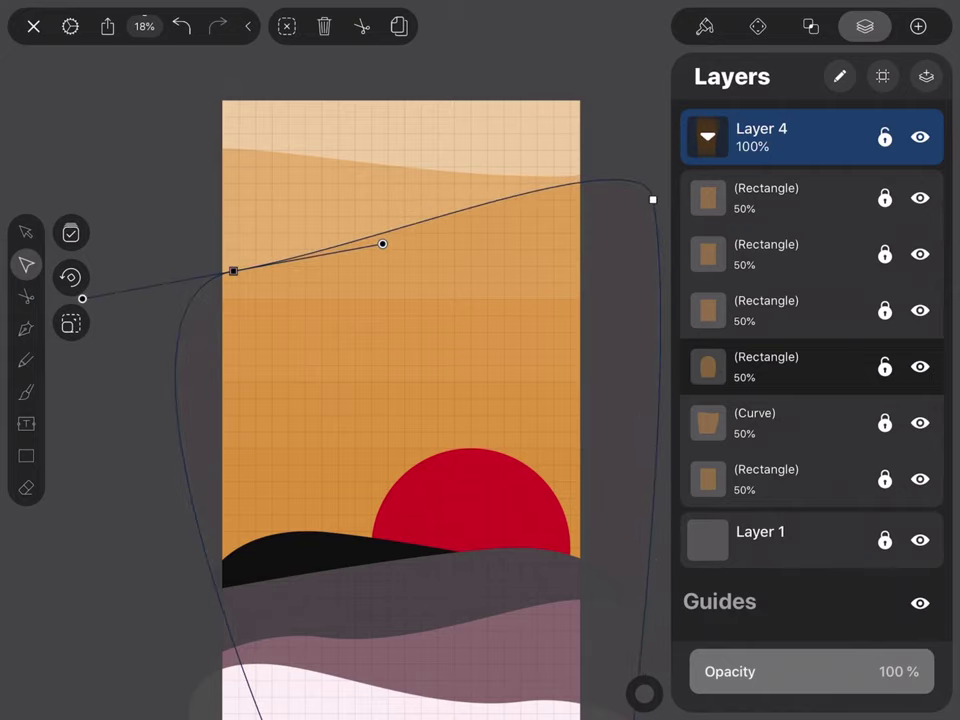
# Nudge the curved band slightly down and refine the curve at its left top point.
pyautogui.click(26, 232)
pyautogui.moveTo(465, 257); pyautogui.dragTo(465, 275)
pyautogui.click(26, 264)
pyautogui.moveTo(381, 263)
pyautogui.mouseDown()
pyautogui.moveTo(286, 289)
pyautogui.moveTo(223, 279)
pyautogui.moveTo(238, 248)
pyautogui.mouseUp()
# Bow the third orange band's top edge upward and smooth its right end.
pyautogui.click(26, 232)
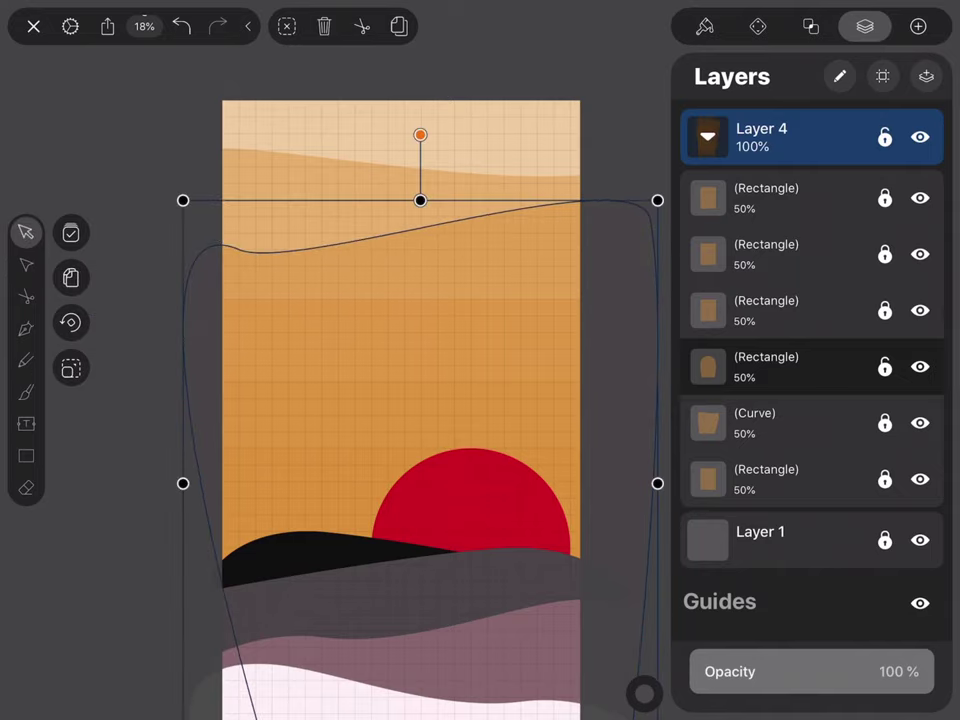
pyautogui.click(400, 380)
pyautogui.click(26, 264)
pyautogui.moveTo(222, 298)
pyautogui.mouseDown()
pyautogui.moveTo(311, 171)
pyautogui.moveTo(366, 274)
pyautogui.moveTo(329, 211)
pyautogui.mouseUp()
pyautogui.moveTo(580, 298)
pyautogui.mouseDown()
pyautogui.moveTo(491, 174)
pyautogui.moveTo(489, 313)
pyautogui.moveTo(544, 298)
pyautogui.mouseUp()
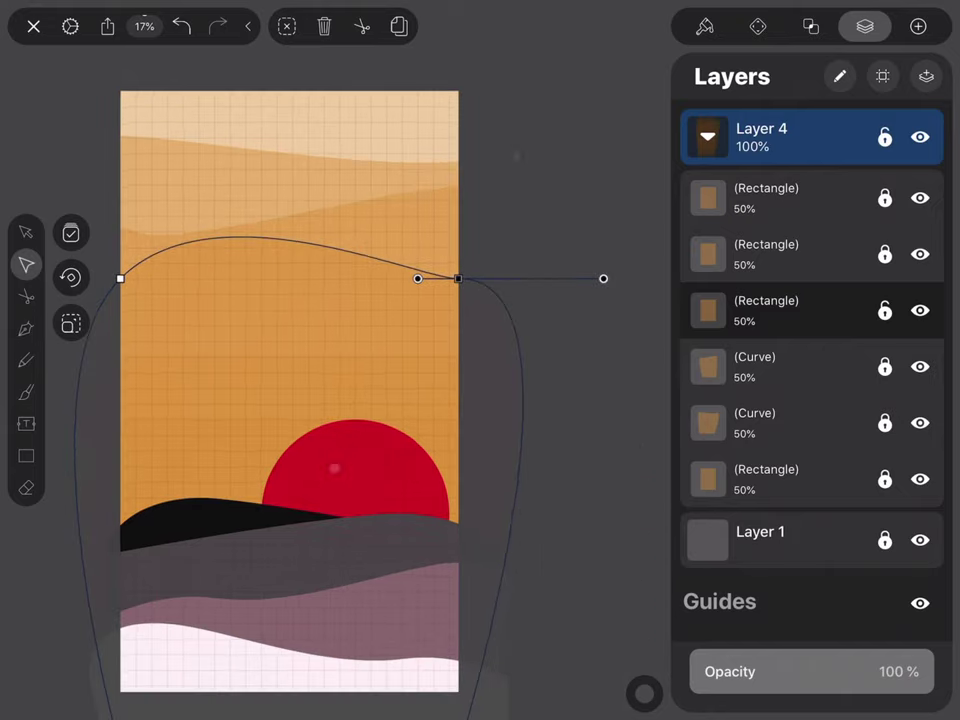
pyautogui.moveTo(604, 276)
pyautogui.mouseDown()
pyautogui.moveTo(540, 281)
pyautogui.moveTo(611, 232)
pyautogui.mouseUp()
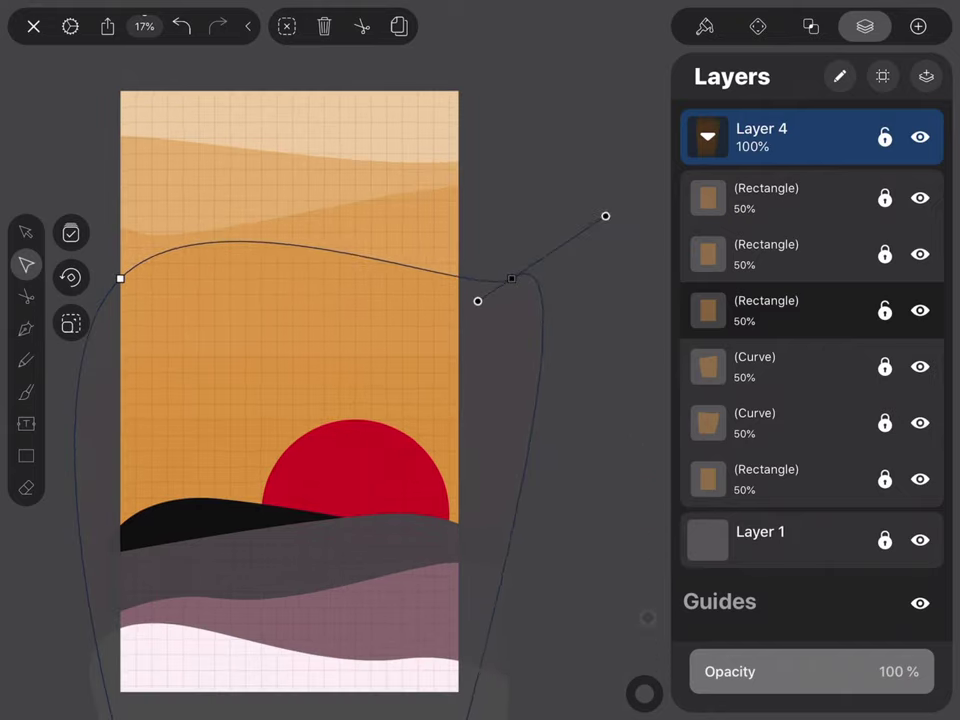
# Move that band down-left and curve its top edge from both end nodes.
pyautogui.click(26, 232)
pyautogui.moveTo(261, 289); pyautogui.dragTo(227, 321)
pyautogui.click(26, 264)
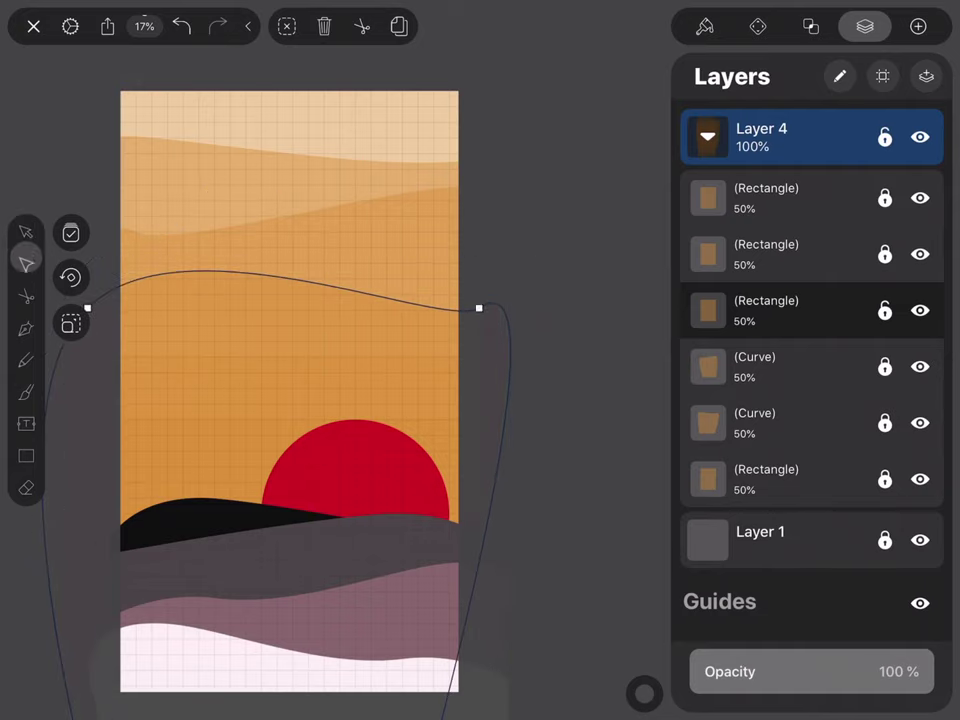
pyautogui.moveTo(479, 308)
pyautogui.mouseDown()
pyautogui.moveTo(516, 297)
pyautogui.moveTo(511, 310)
pyautogui.mouseUp()
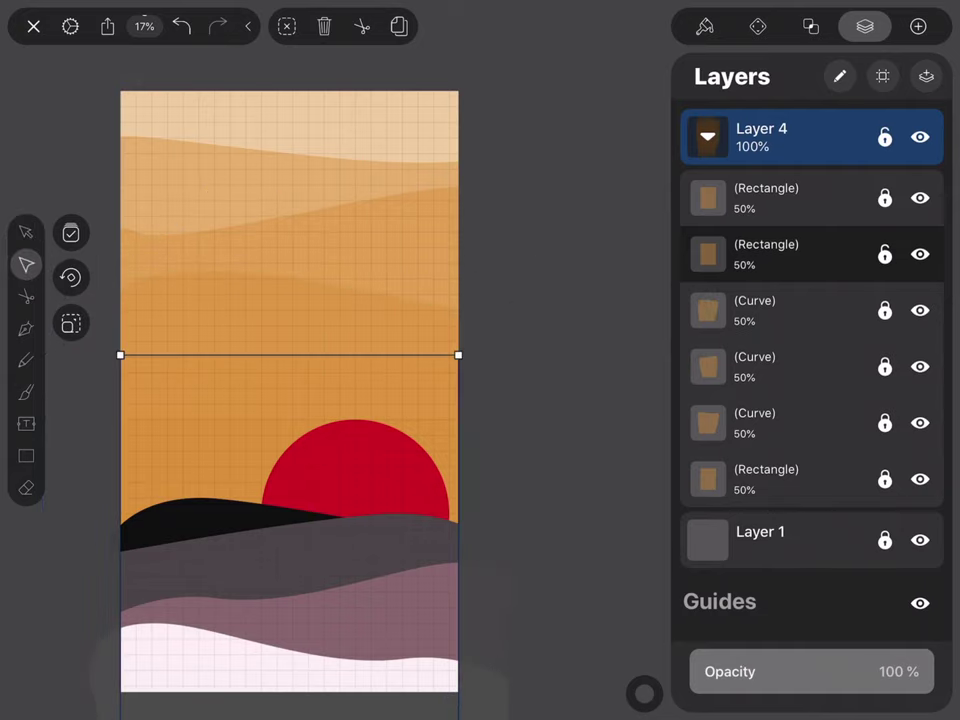
pyautogui.moveTo(120, 354)
pyautogui.mouseDown()
pyautogui.moveTo(203, 236)
pyautogui.moveTo(255, 315)
pyautogui.moveTo(261, 295)
pyautogui.mouseUp()
pyautogui.moveTo(458, 354)
pyautogui.mouseDown()
pyautogui.moveTo(531, 354)
pyautogui.moveTo(566, 291)
pyautogui.mouseUp()
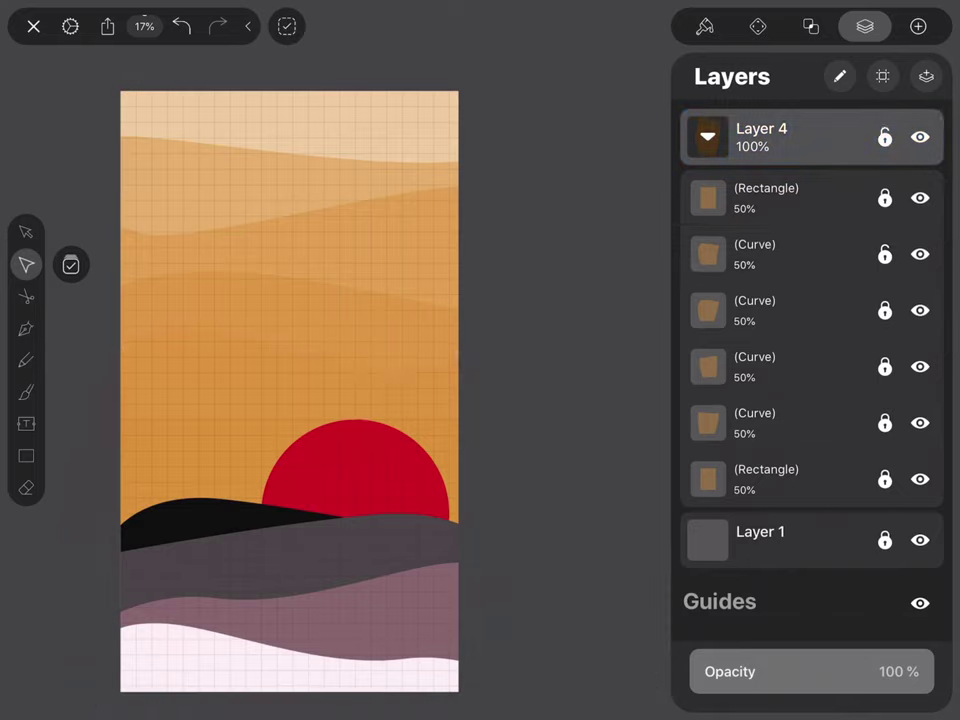
# Flatten another Layer 4 band's top curve into a gentle wave by adjusting both ends.
pyautogui.click(760, 137)
pyautogui.moveTo(204, 299)
pyautogui.mouseDown()
pyautogui.moveTo(223, 349)
pyautogui.moveTo(212, 456)
pyautogui.mouseUp()
pyautogui.moveTo(120, 417); pyautogui.dragTo(115, 388)
pyautogui.moveTo(213, 422); pyautogui.dragTo(197, 430)
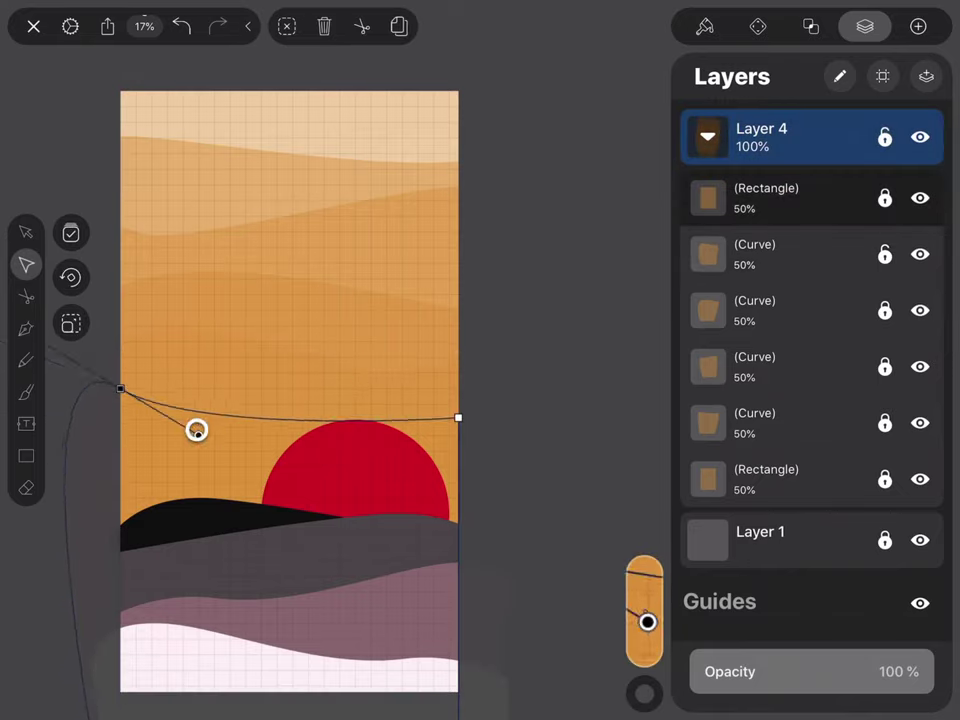
pyautogui.moveTo(458, 417); pyautogui.dragTo(466, 418)
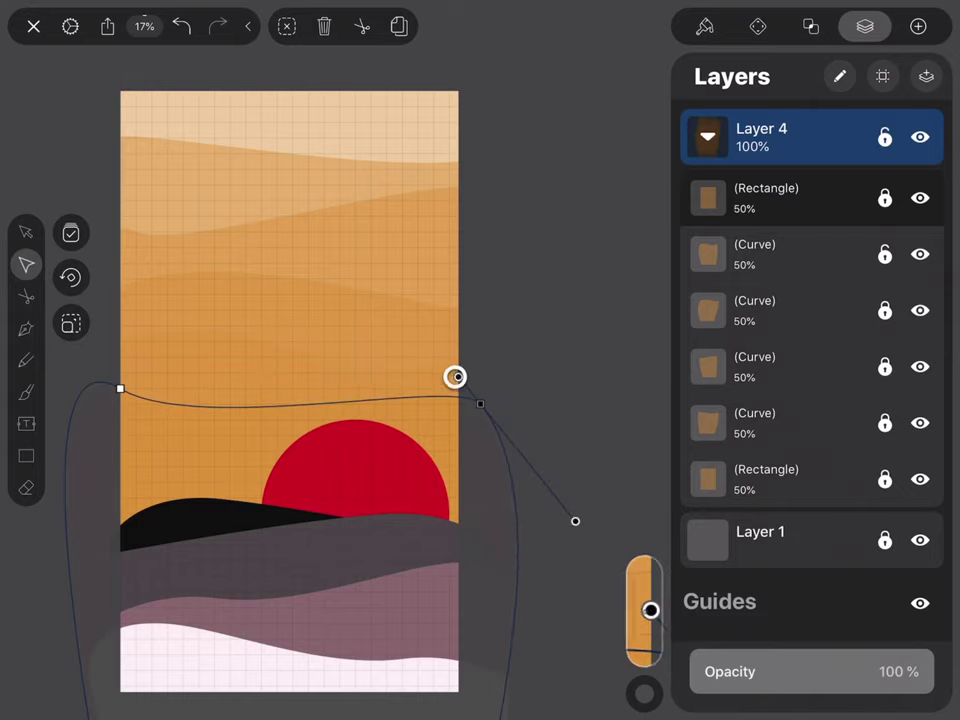
pyautogui.moveTo(548, 545)
pyautogui.mouseDown()
pyautogui.moveTo(566, 435)
pyautogui.moveTo(527, 508)
pyautogui.mouseUp()
pyautogui.click(71, 233)
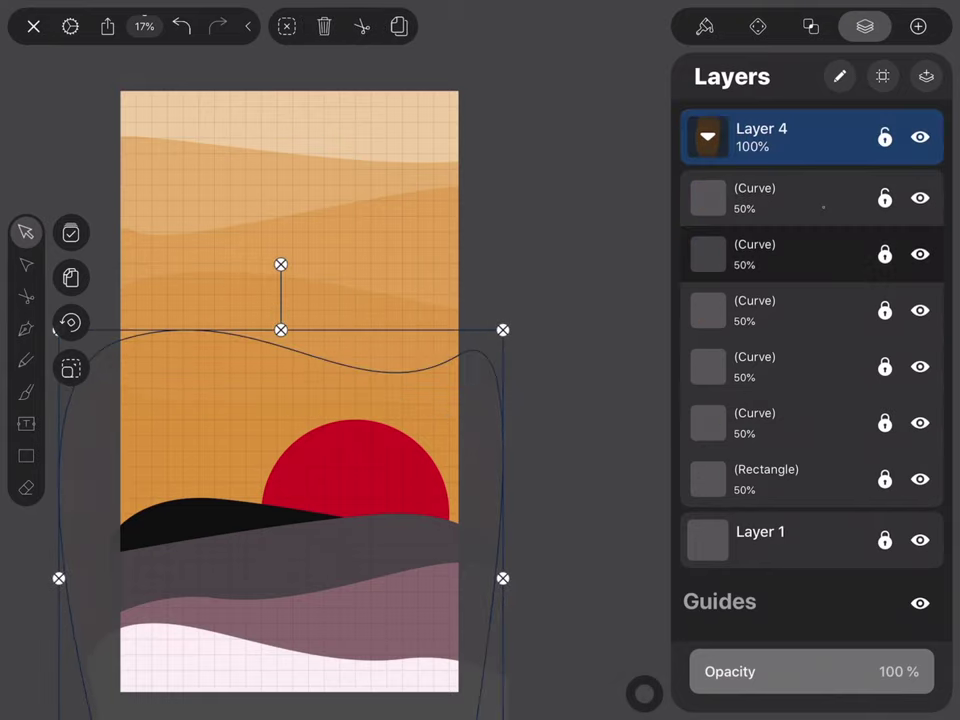
# Soften the next band's top wave at its right node, then collapse the Layer 4 group.
pyautogui.click(26, 264)
pyautogui.moveTo(472, 436); pyautogui.dragTo(500, 443)
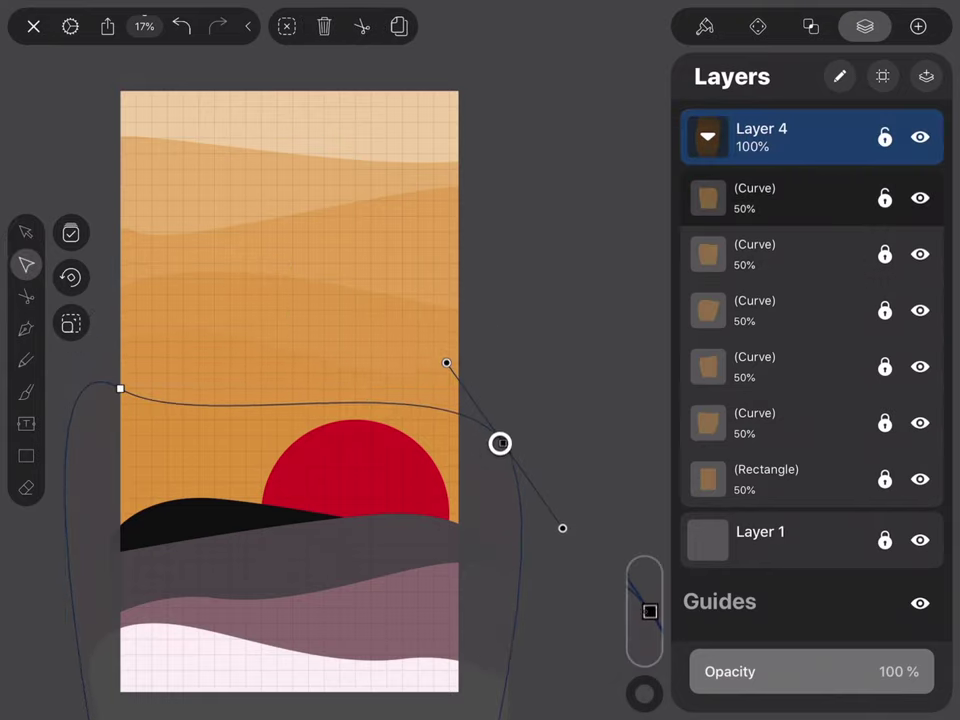
pyautogui.moveTo(557, 525); pyautogui.dragTo(520, 540)
pyautogui.moveTo(484, 343)
pyautogui.mouseDown()
pyautogui.moveTo(407, 368)
pyautogui.moveTo(338, 325)
pyautogui.mouseUp()
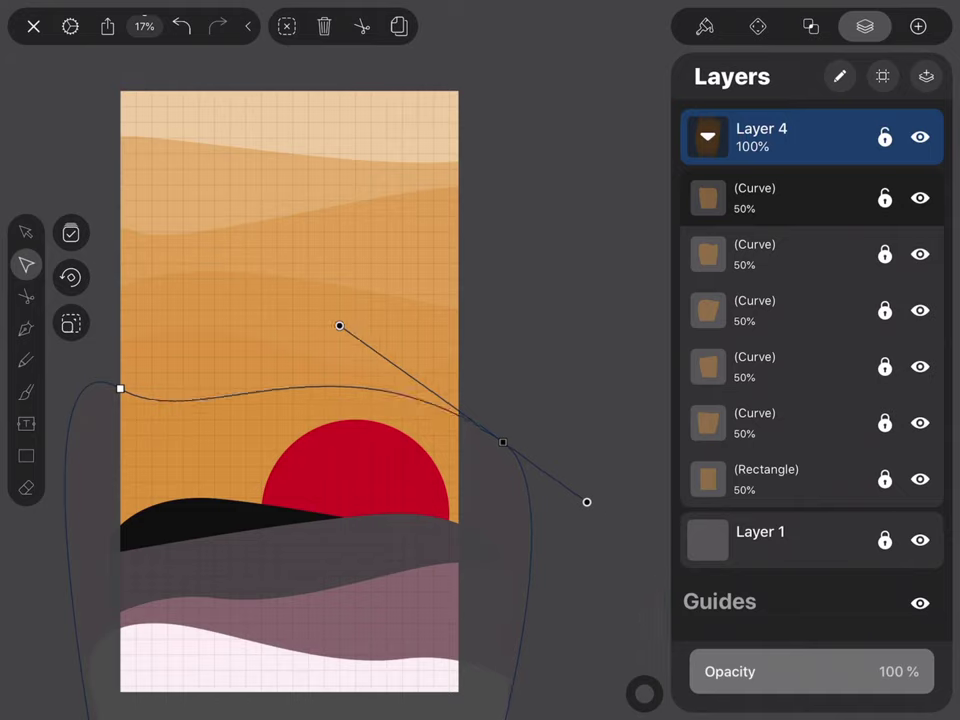
pyautogui.moveTo(503, 441)
pyautogui.mouseDown()
pyautogui.moveTo(538, 464)
pyautogui.moveTo(449, 435)
pyautogui.mouseUp()
pyautogui.moveTo(285, 319); pyautogui.dragTo(355, 341)
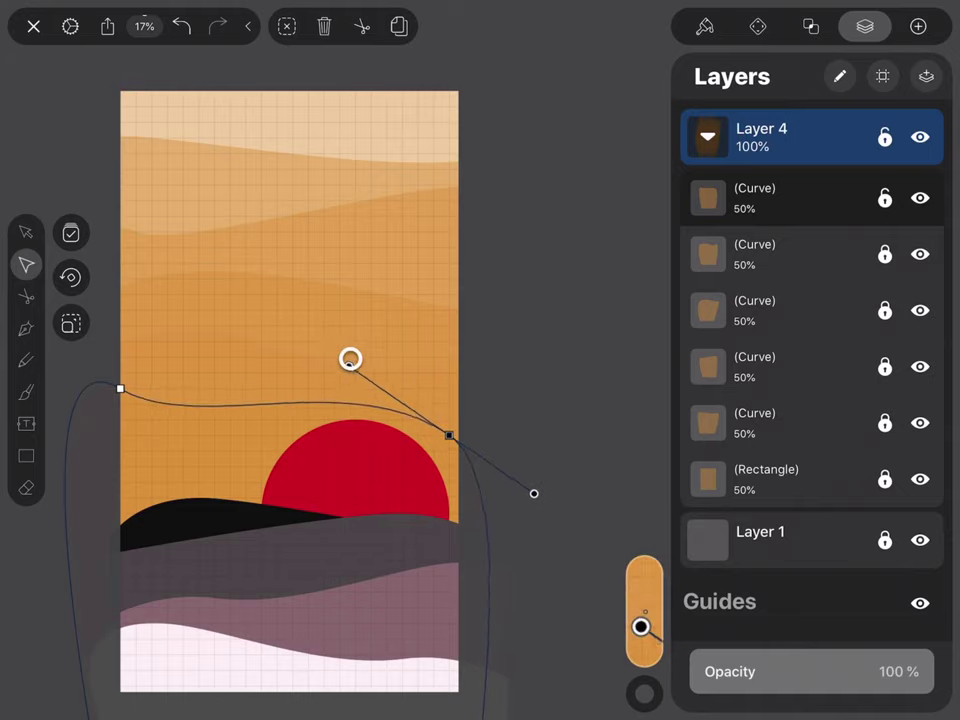
pyautogui.click(286, 26)
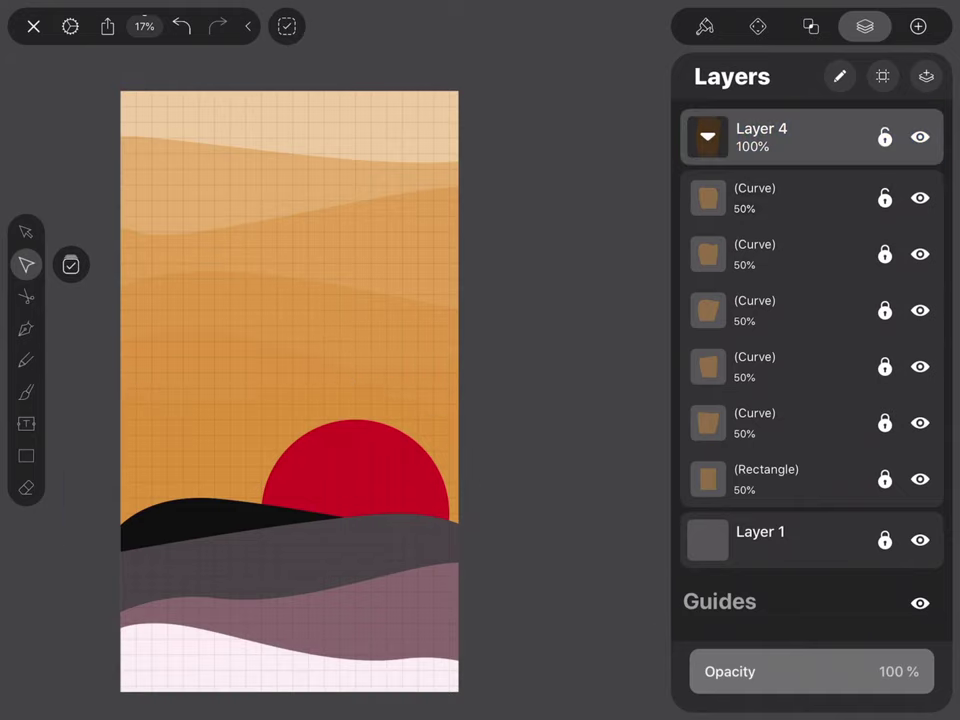
pyautogui.click(707, 137)
# Fill the Layer 4 sky bands with blue hex #7189BF.
pyautogui.click(761, 249)
pyautogui.scroll(-2, 390, 390)
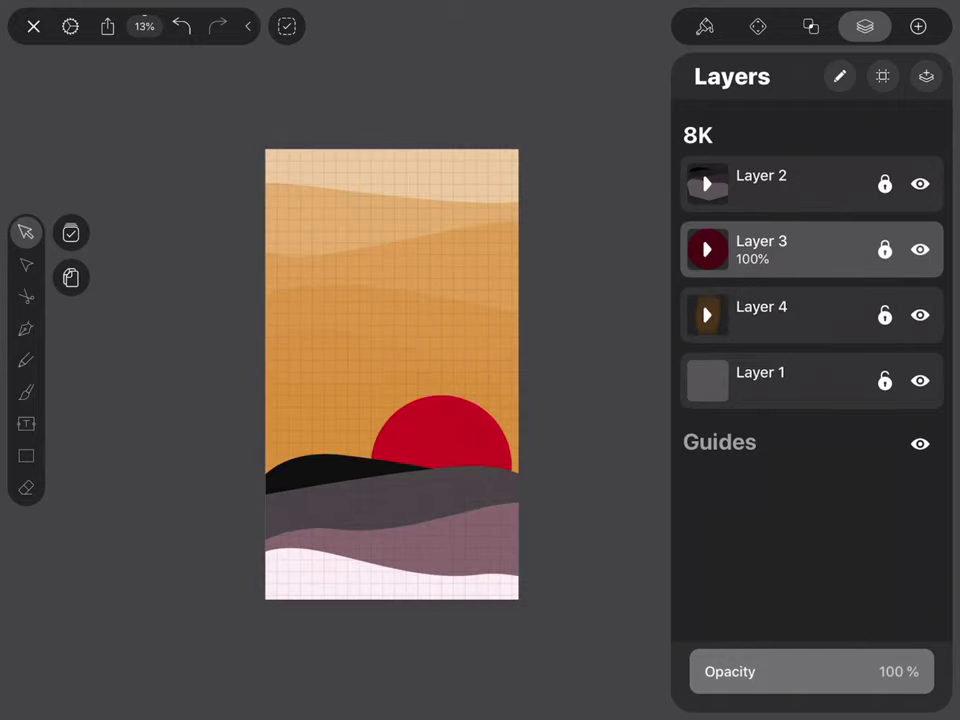
pyautogui.click(761, 314)
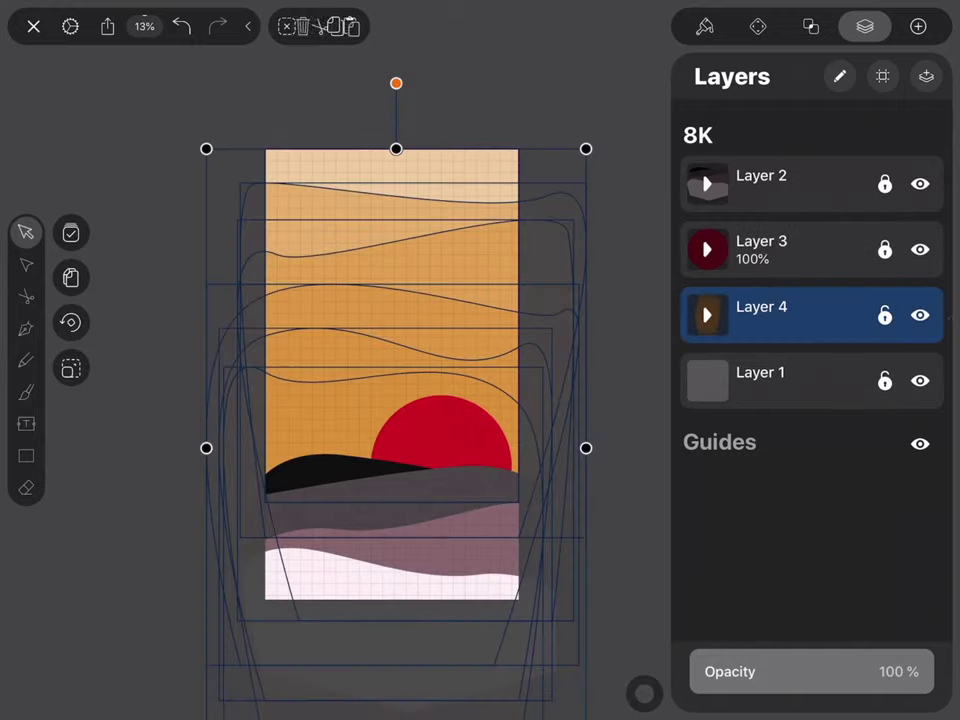
pyautogui.click(707, 315)
pyautogui.click(707, 315)
pyautogui.click(704, 26)
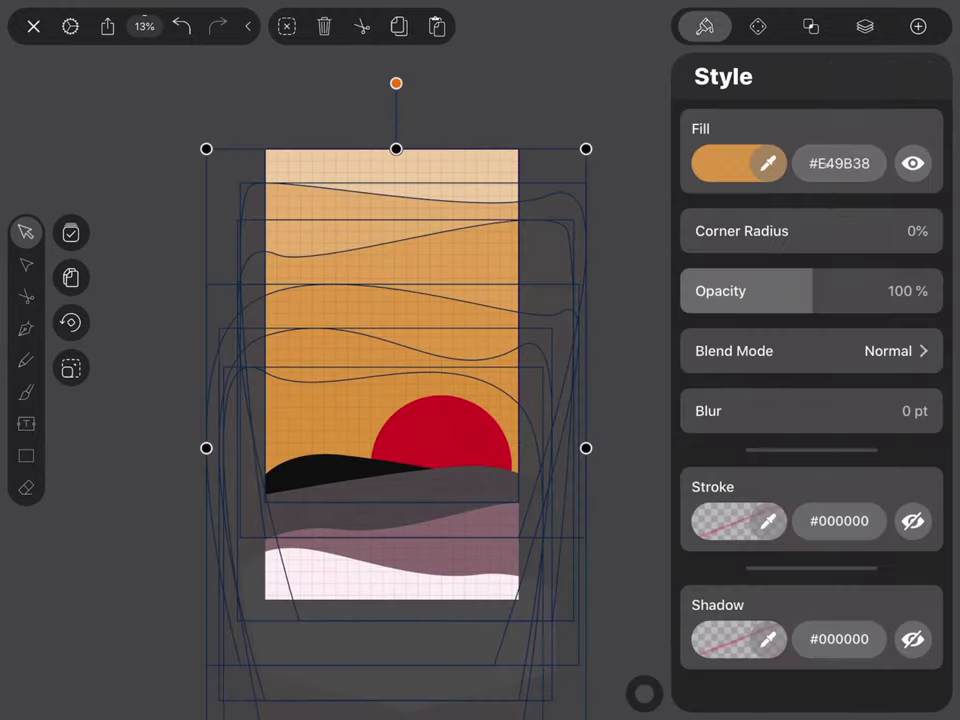
pyautogui.click(839, 163)
pyautogui.click(727, 81)
pyautogui.click(727, 81)
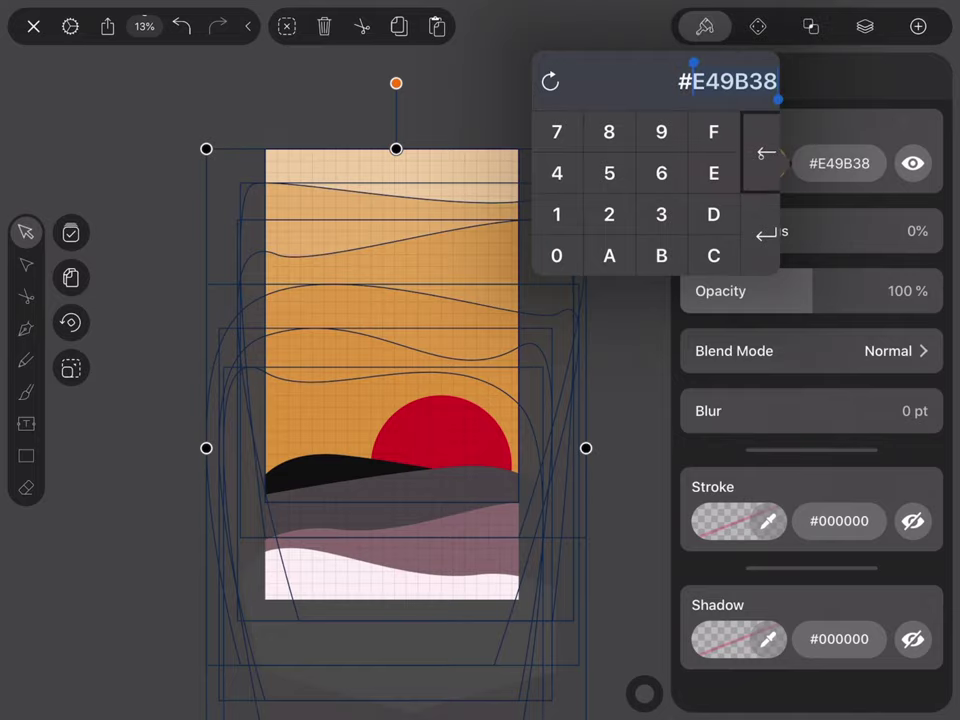
pyautogui.write('7189BF')
pyautogui.press('Return')
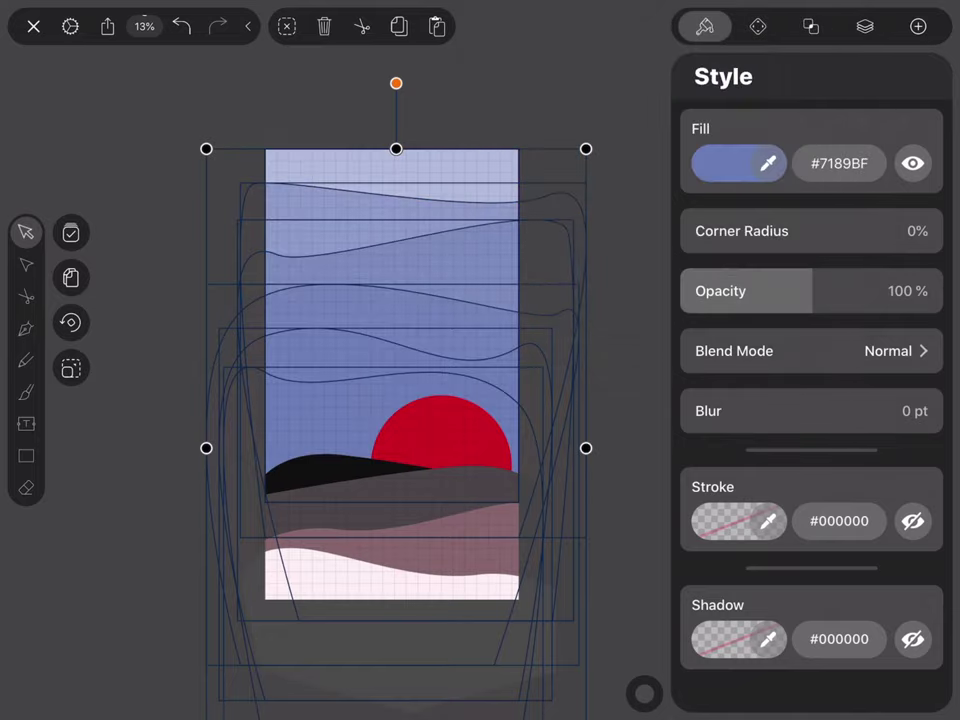
pyautogui.press('Escape')
# Turn the sun deep pink #CC527B using the saturation and brightness sliders.
pyautogui.click(865, 26)
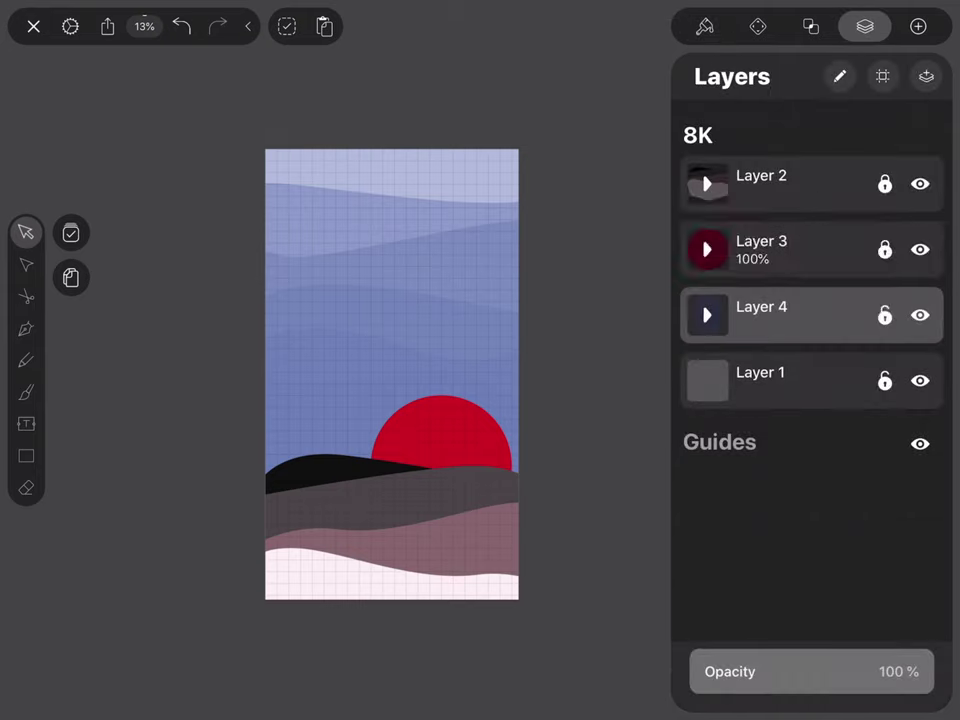
pyautogui.click(441, 430)
pyautogui.click(705, 26)
pyautogui.click(839, 163)
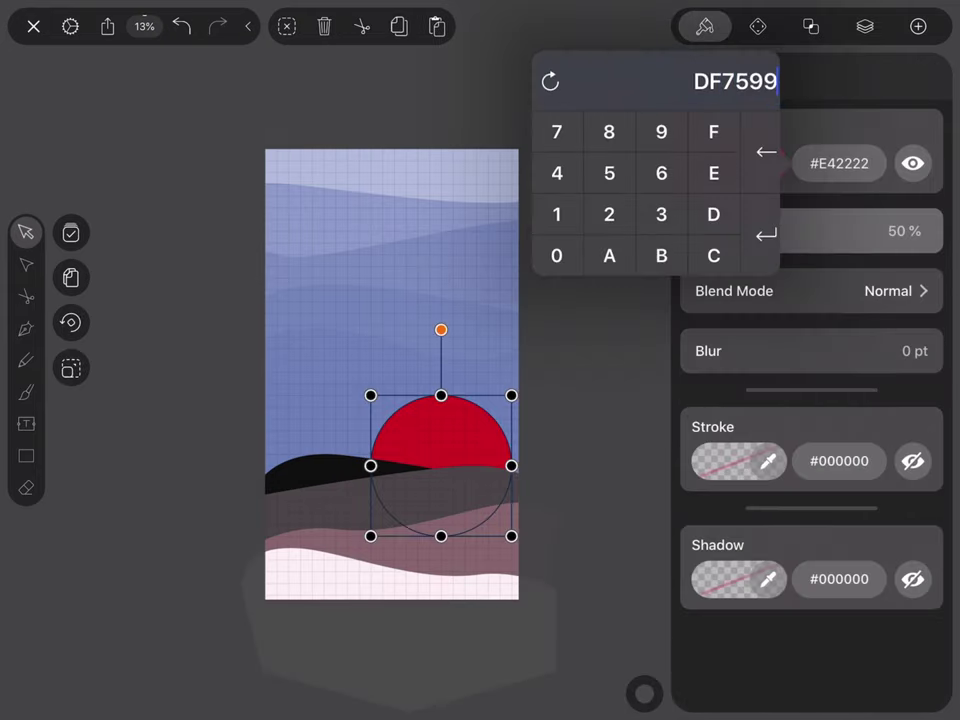
pyautogui.click(729, 170)
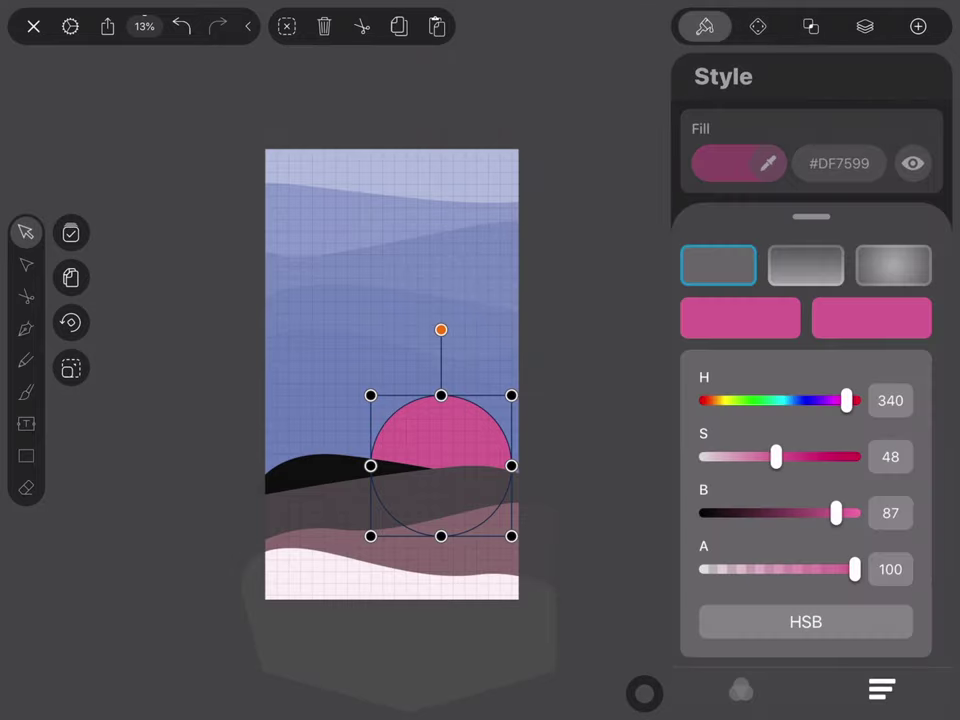
pyautogui.moveTo(776, 456); pyautogui.dragTo(794, 460)
pyautogui.moveTo(826, 515); pyautogui.dragTo(824, 513)
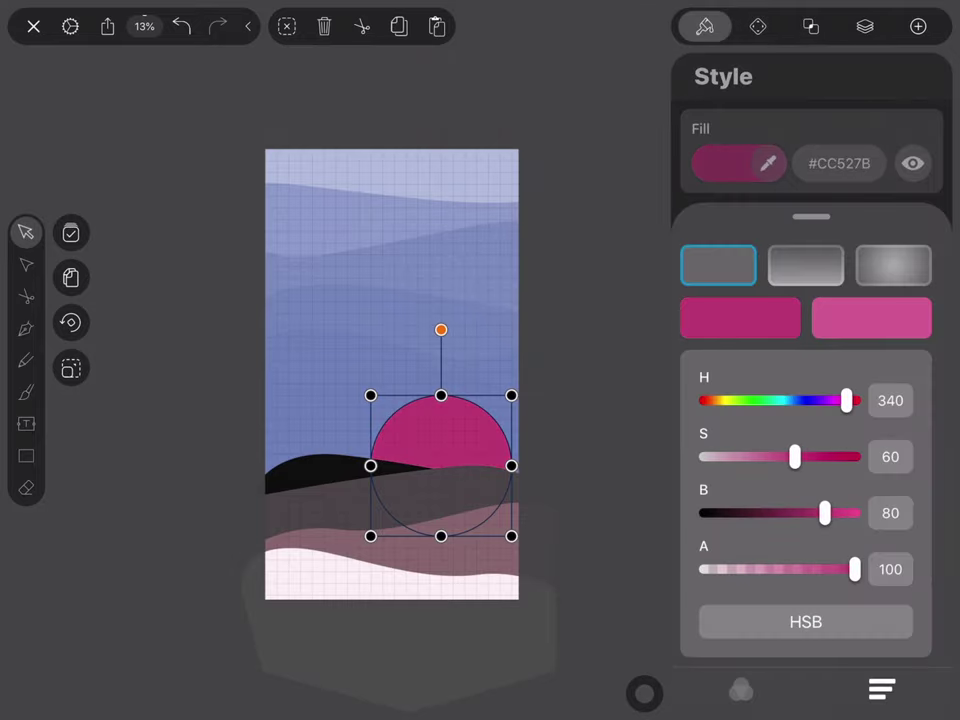
pyautogui.click(729, 163)
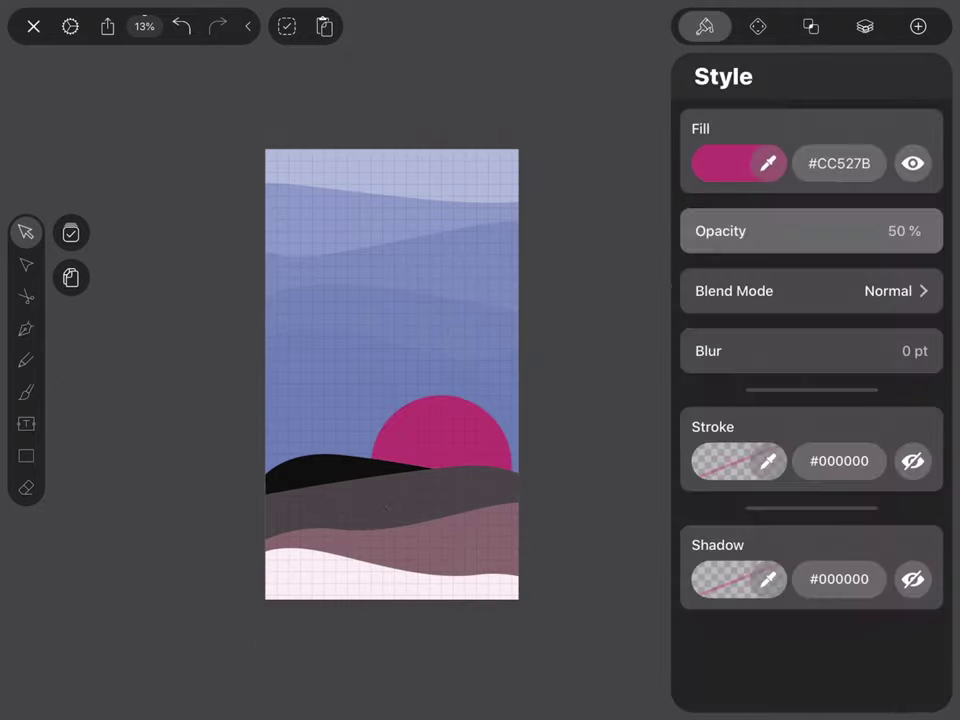
pyautogui.click(865, 26)
pyautogui.click(707, 183)
# Fill the front hill with peach #FFC785.
pyautogui.click(760, 413)
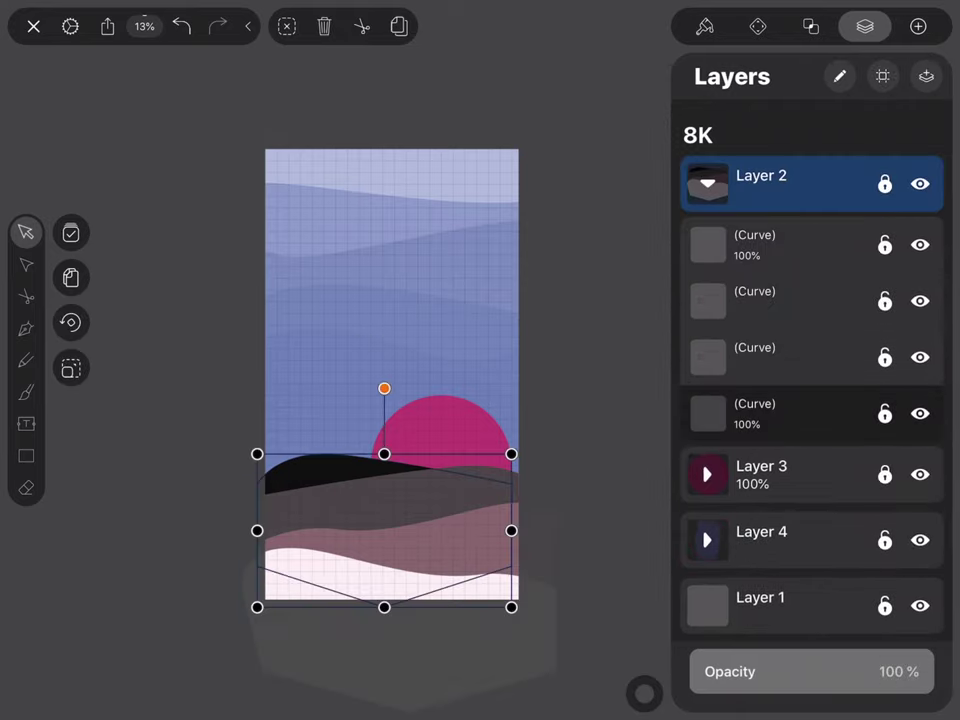
pyautogui.click(704, 26)
pyautogui.click(838, 163)
pyautogui.write('FFC78')
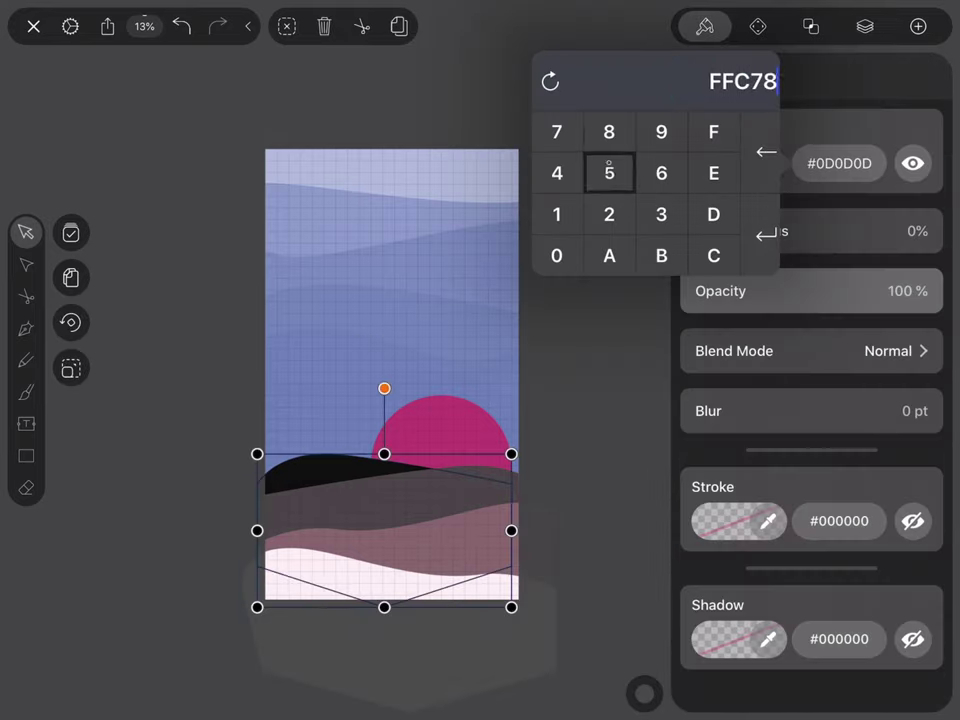
pyautogui.click(609, 172)
pyautogui.click(765, 233)
# Fill the next dark hill with the same peach hex colour.
pyautogui.click(865, 26)
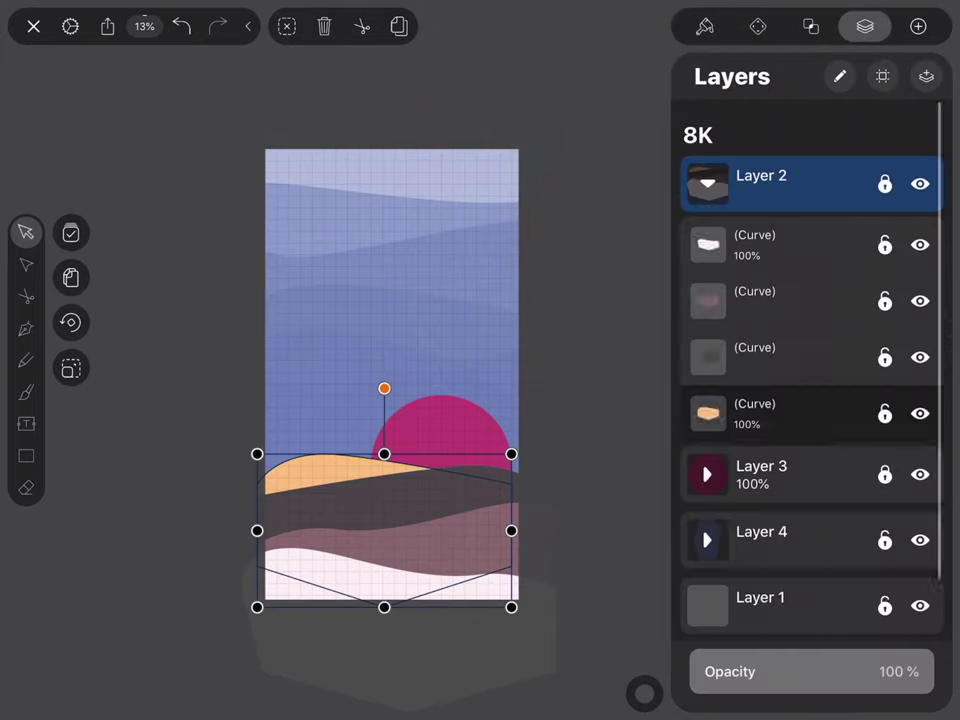
pyautogui.click(760, 345)
pyautogui.click(704, 26)
pyautogui.click(838, 163)
pyautogui.click(713, 132)
pyautogui.click(713, 132)
pyautogui.click(557, 132)
pyautogui.click(609, 132)
pyautogui.click(609, 173)
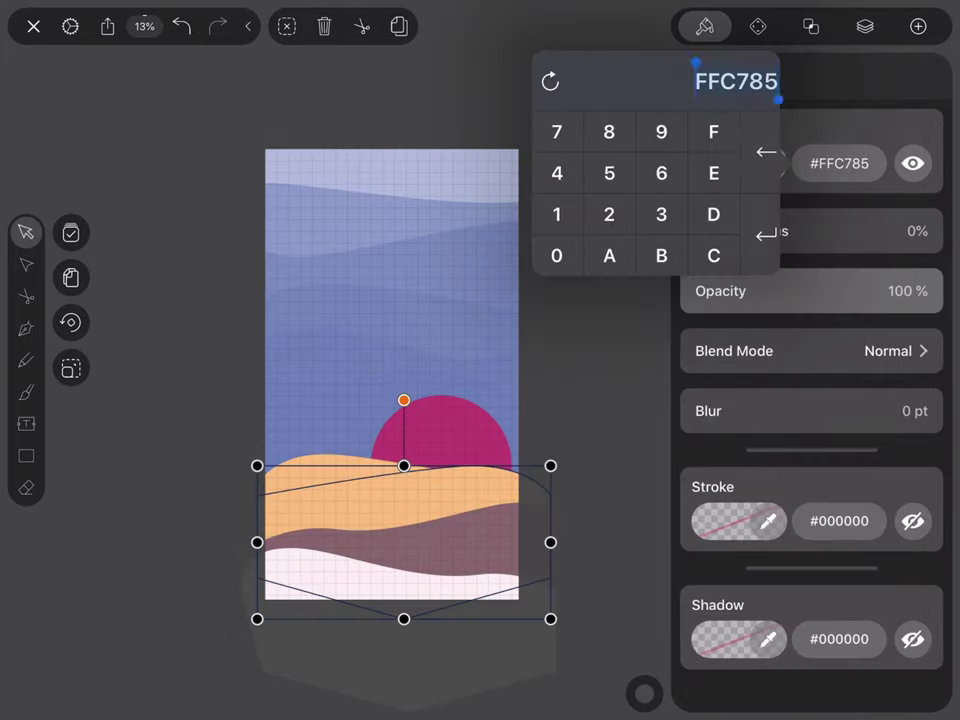
pyautogui.click(765, 233)
# Recolour the mauve hill and the white front curve teal #3FA699.
pyautogui.click(865, 26)
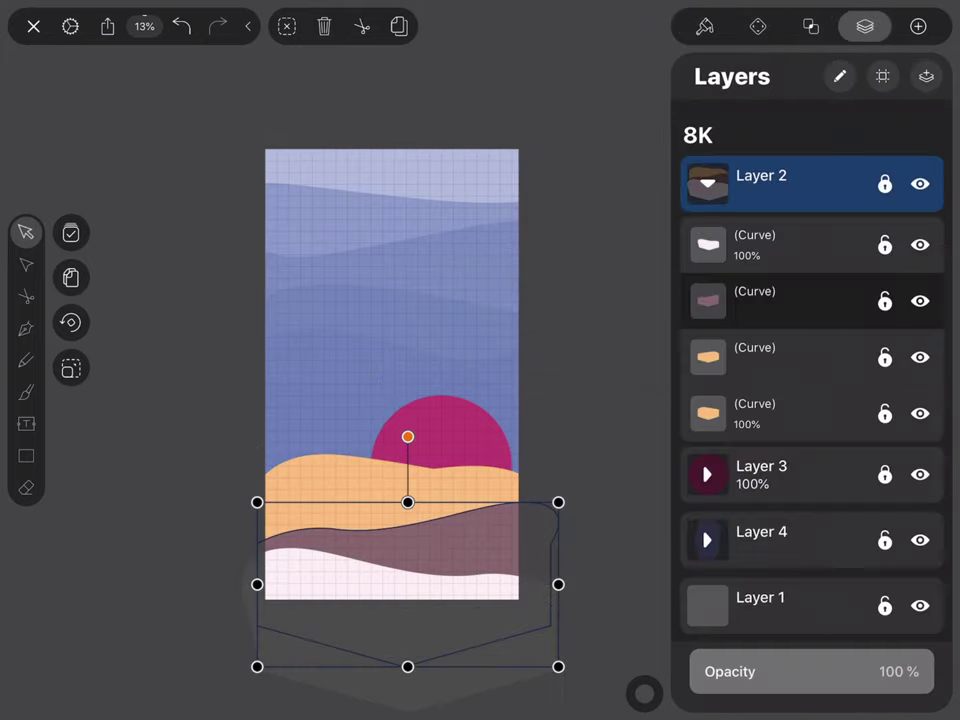
pyautogui.click(704, 26)
pyautogui.click(838, 163)
pyautogui.write('72D6C9')
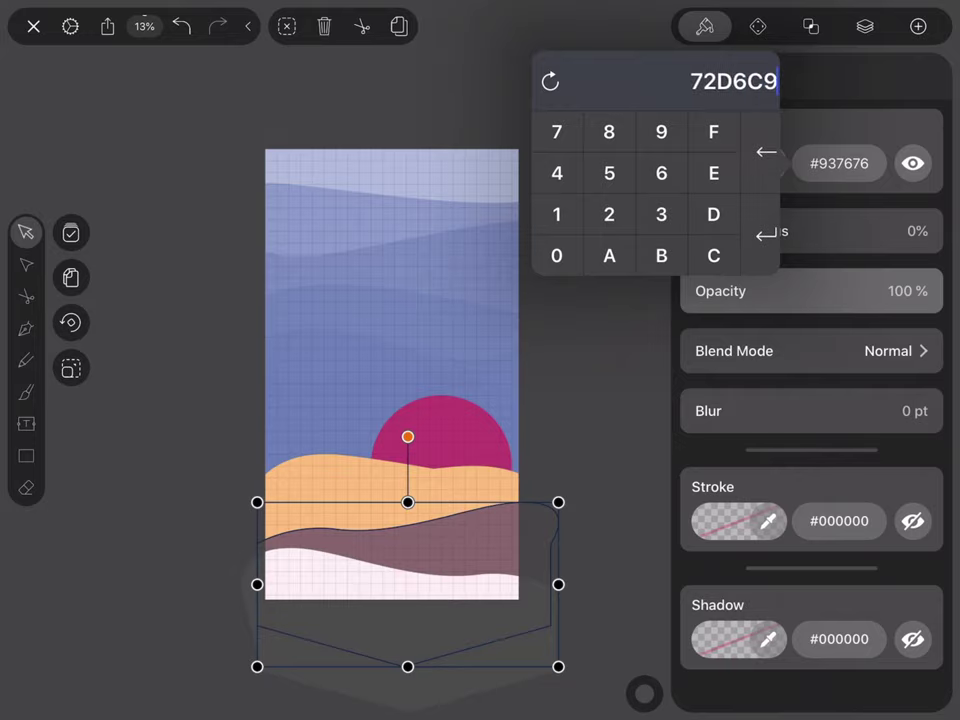
pyautogui.click(765, 233)
pyautogui.click(865, 26)
pyautogui.click(760, 242)
pyautogui.click(704, 26)
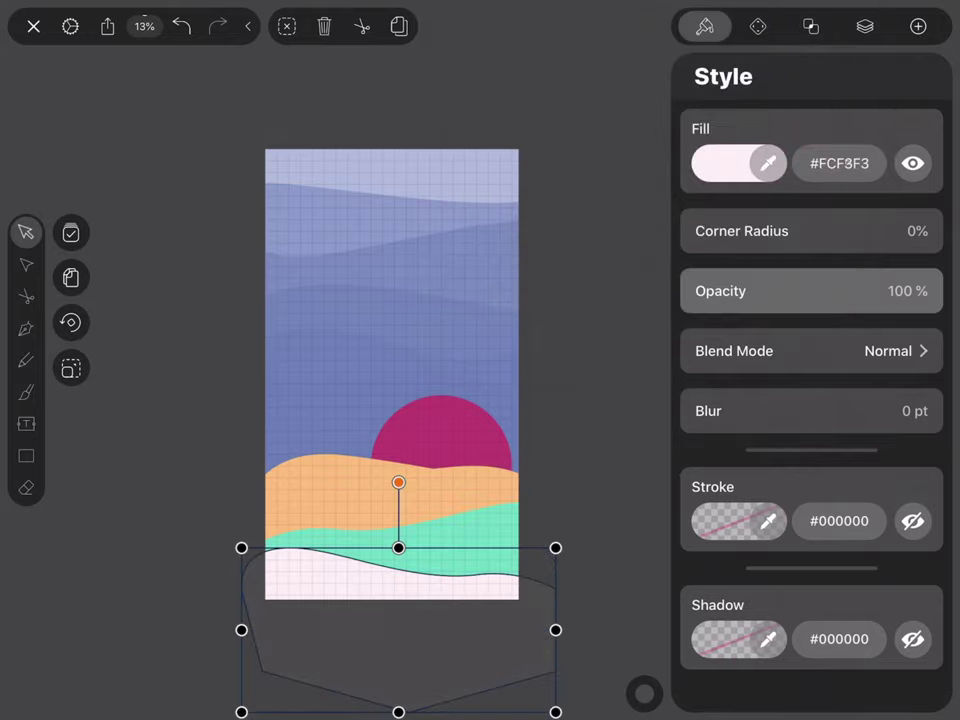
pyautogui.click(838, 163)
pyautogui.click(661, 132)
# Darken the upper orange hill to tan #C69153 with saturation raised to 58.
pyautogui.click(765, 233)
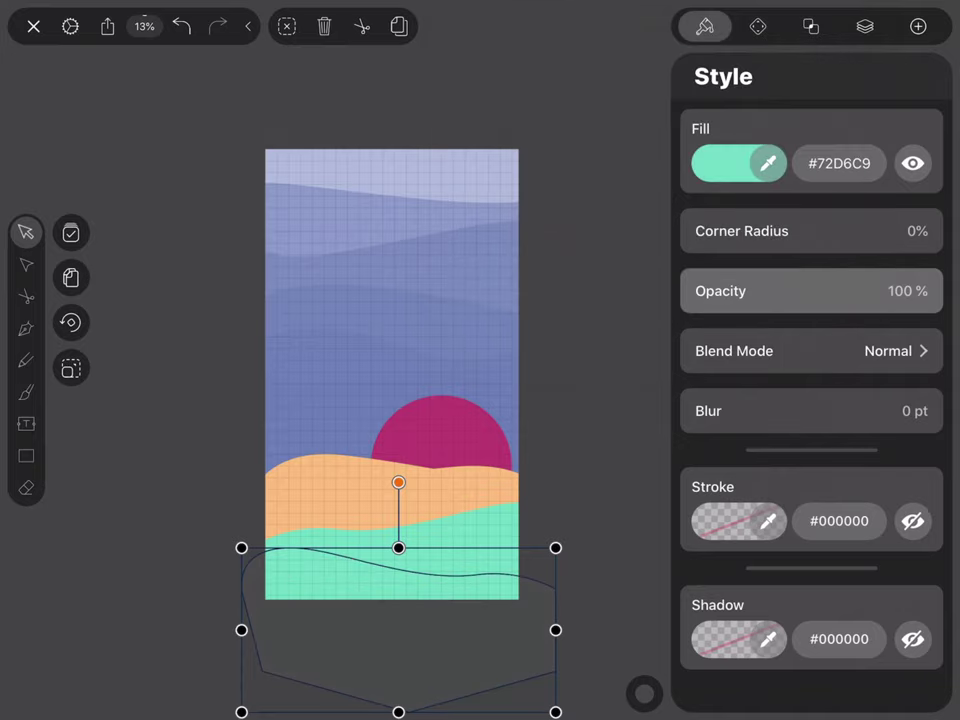
pyautogui.click(865, 26)
pyautogui.click(760, 413)
pyautogui.click(760, 357)
pyautogui.click(704, 26)
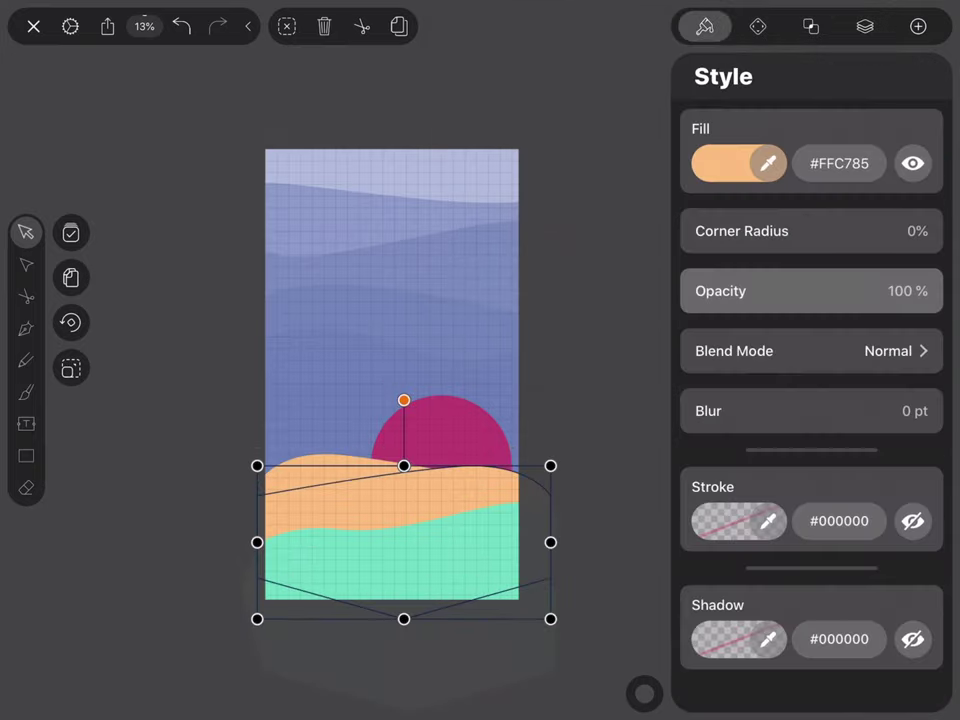
pyautogui.click(725, 163)
pyautogui.moveTo(854, 513); pyautogui.dragTo(819, 514)
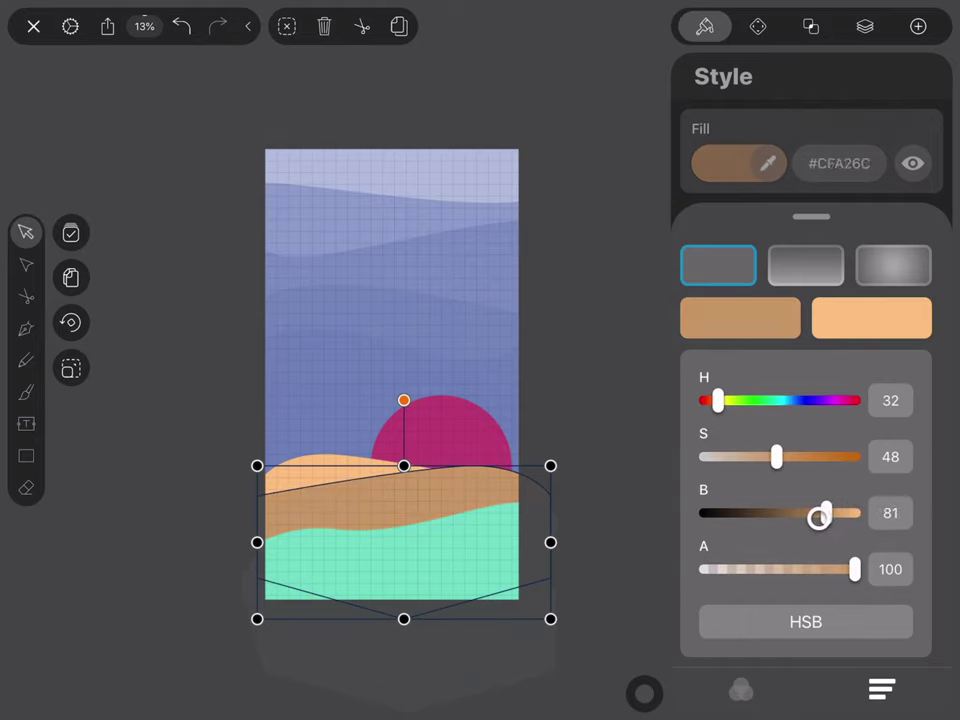
pyautogui.moveTo(776, 457); pyautogui.dragTo(791, 457)
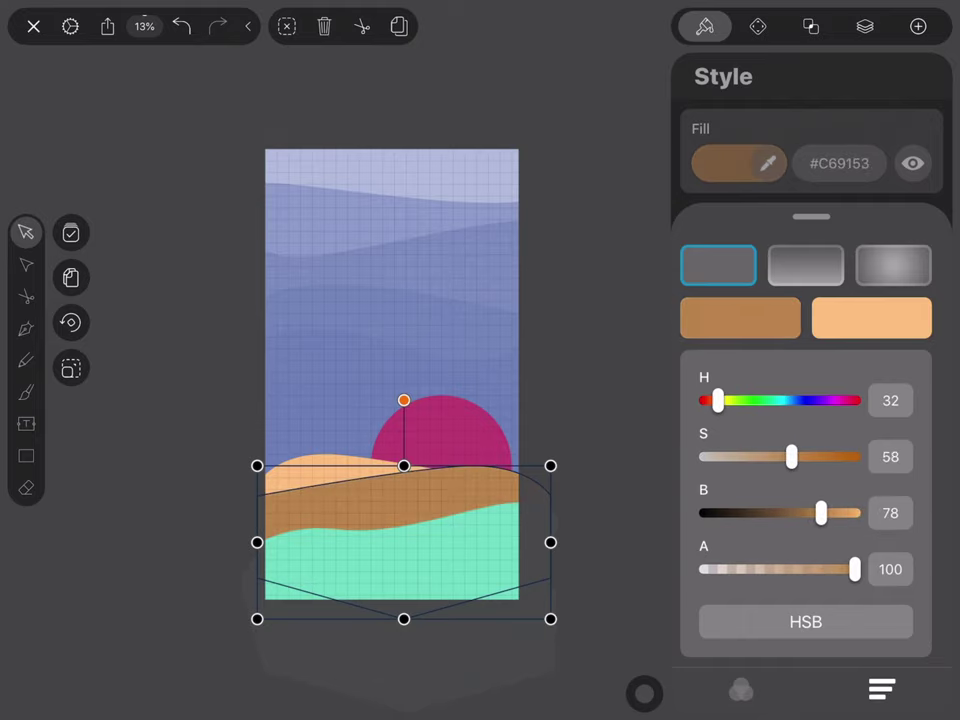
# Lower the light green hill's brightness so it contrasts, then clear the selection.
pyautogui.click(865, 26)
pyautogui.click(780, 244)
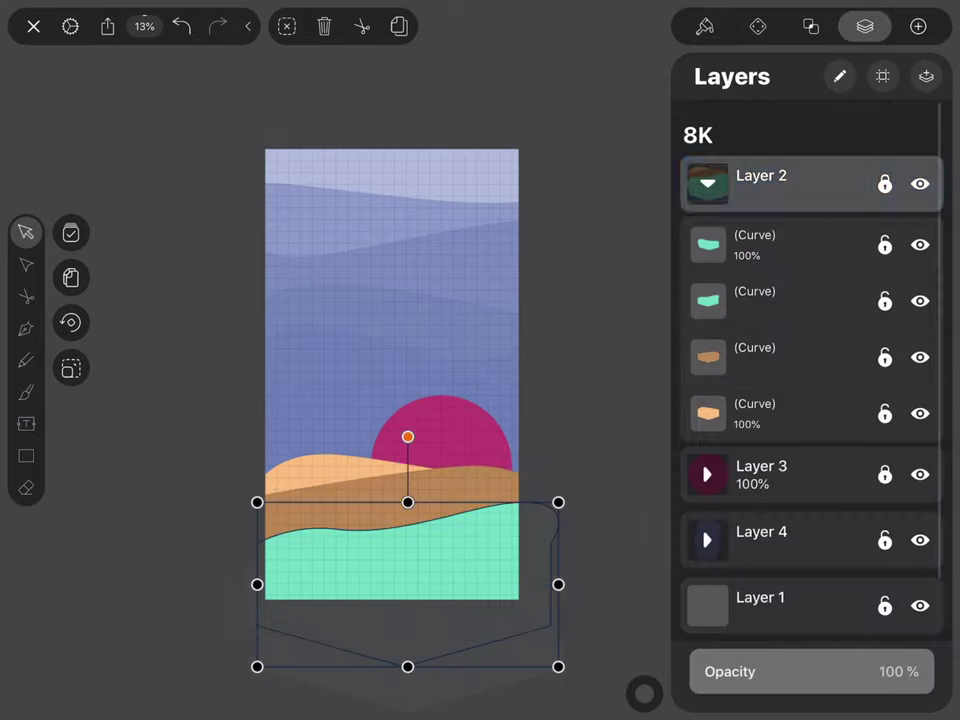
pyautogui.click(704, 26)
pyautogui.moveTo(830, 513); pyautogui.dragTo(806, 513)
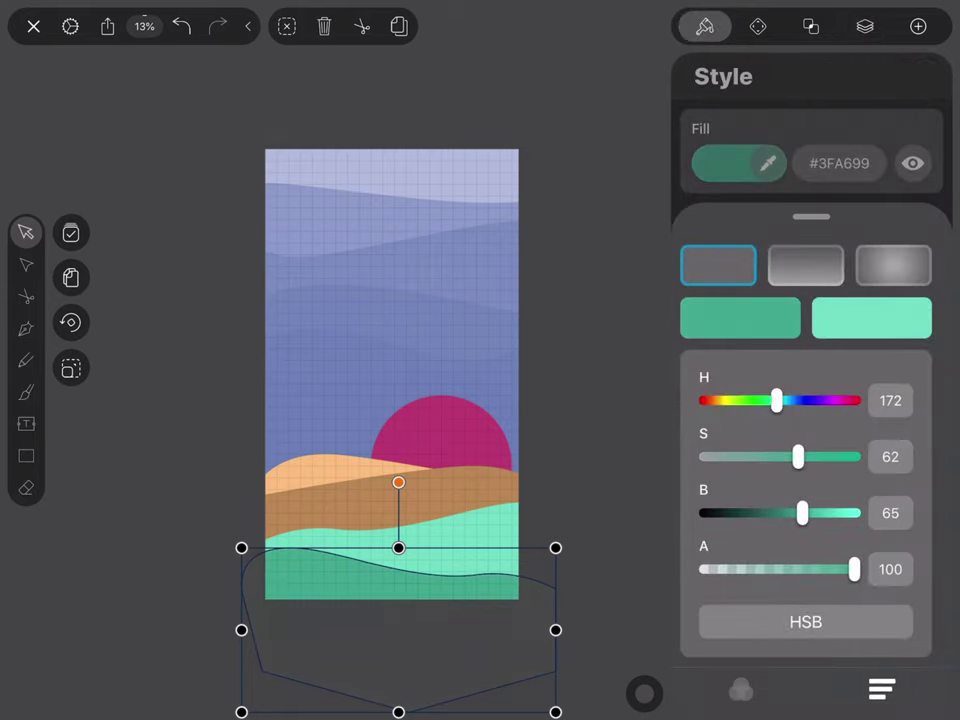
pyautogui.click(628, 476)
pyautogui.click(865, 26)
pyautogui.click(760, 180)
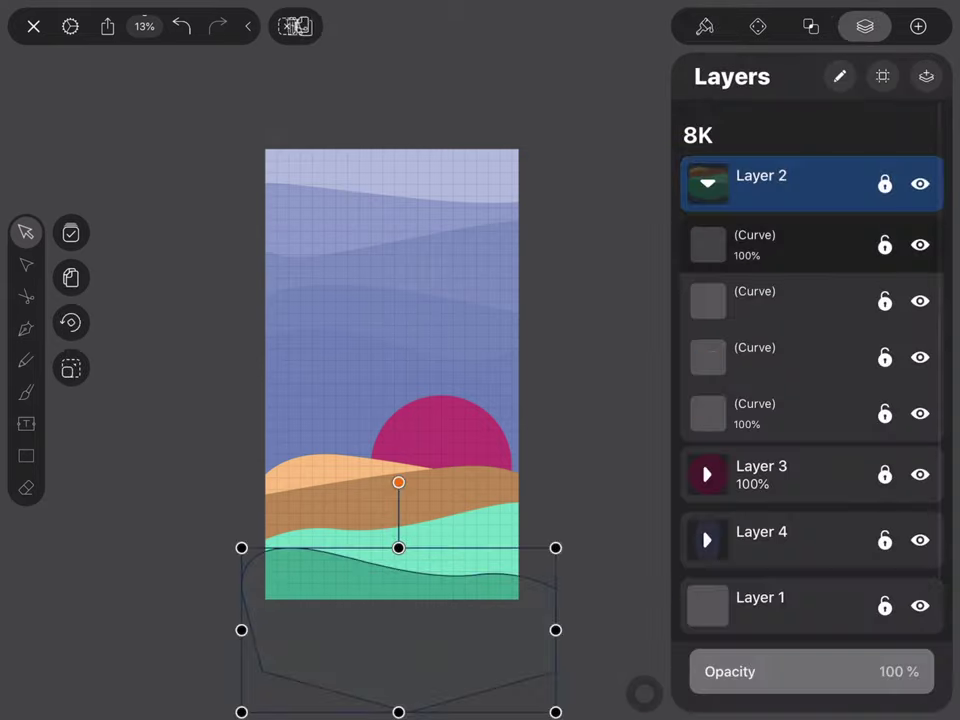
pyautogui.click(644, 692)
# Reshape the light green hill's wavy top edge by moving one of its nodes.
pyautogui.scroll(3, 387, 365)
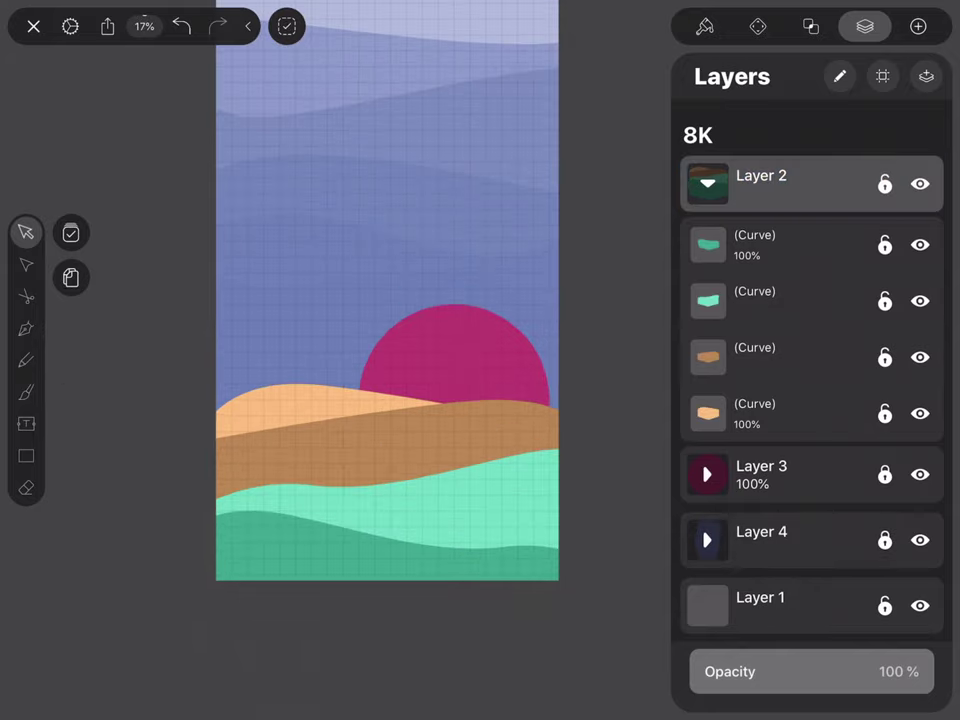
pyautogui.click(25, 264)
pyautogui.click(300, 555)
pyautogui.click(450, 500)
pyautogui.click(300, 555)
pyautogui.click(25, 232)
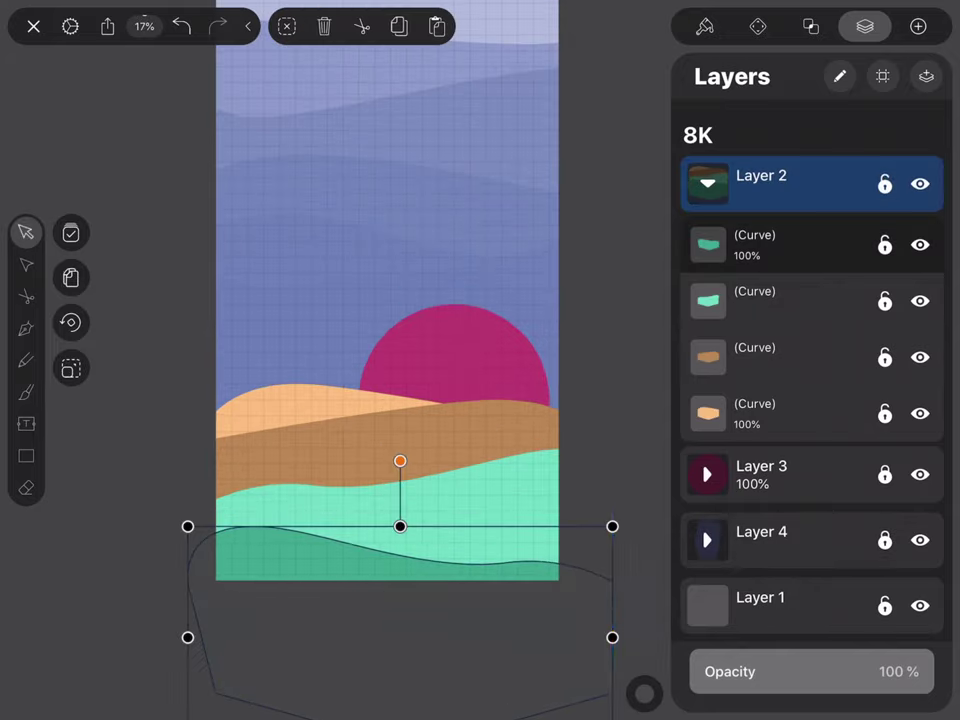
pyautogui.click(25, 264)
pyautogui.click(296, 482)
pyautogui.click(293, 483)
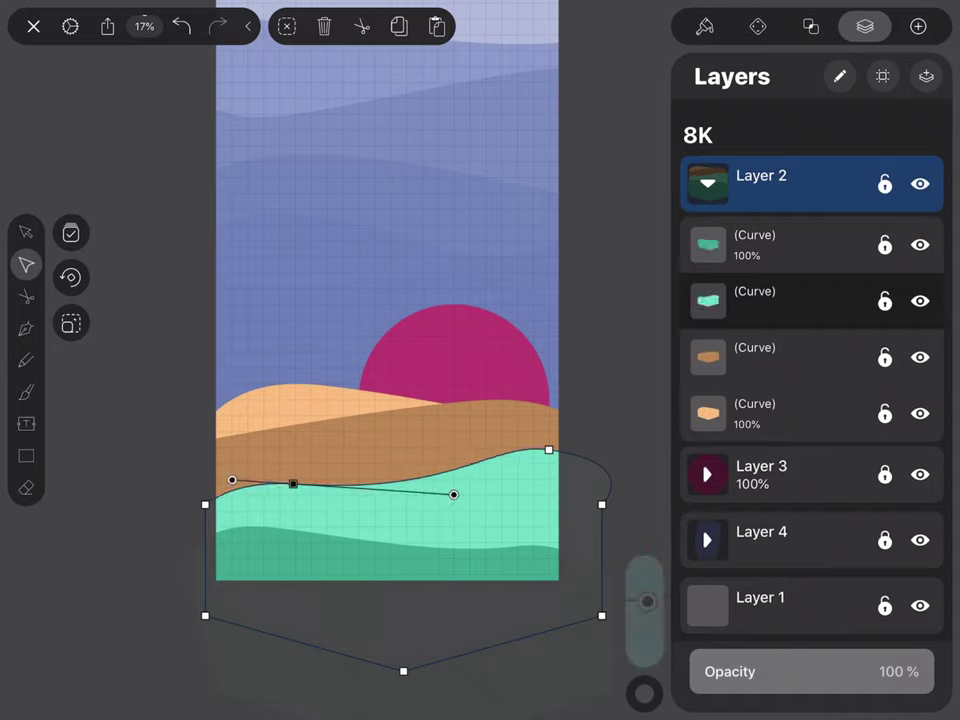
pyautogui.moveTo(232, 480); pyautogui.dragTo(219, 463)
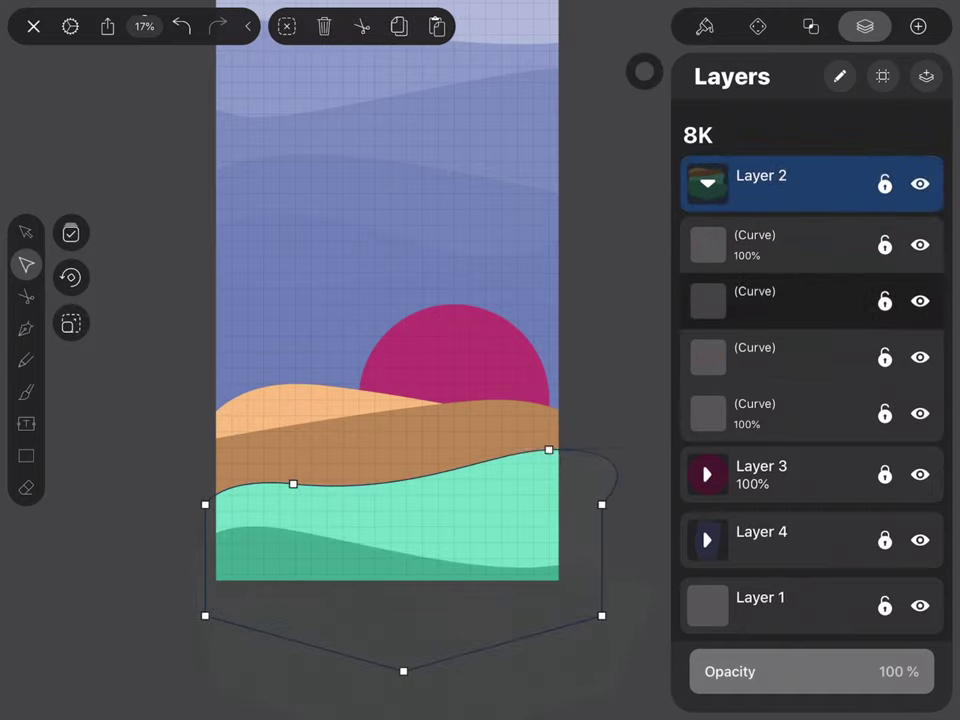
pyautogui.click(548, 551)
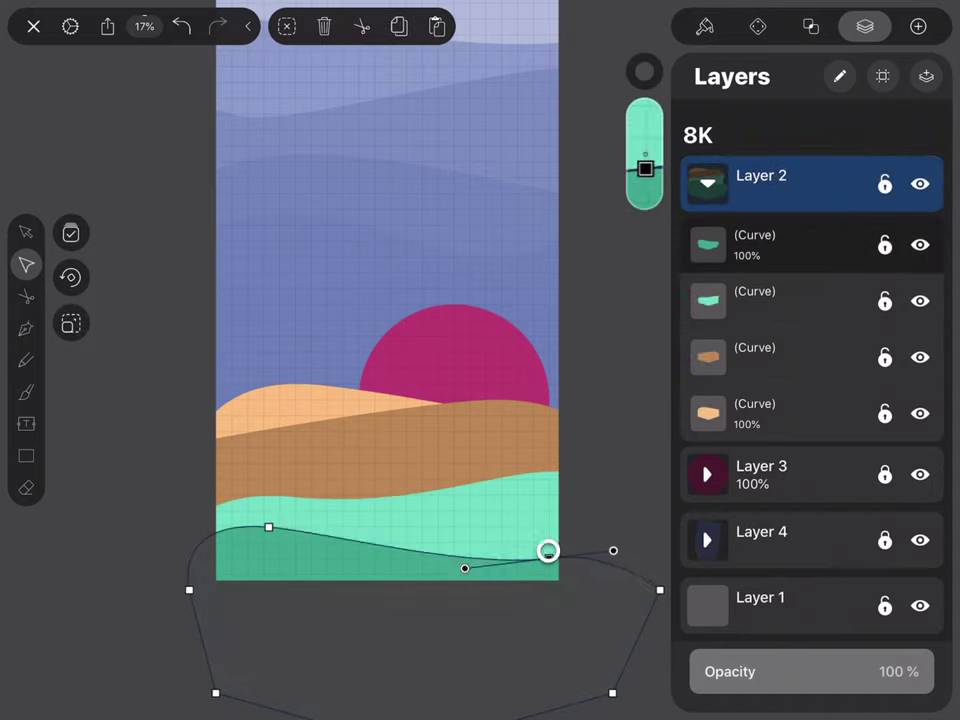
# Try stretching the brown hill's left side outward, then undo that reshape.
pyautogui.click(70, 26)
pyautogui.scroll(2, 390, 400)
pyautogui.scroll(-2, 540, 496)
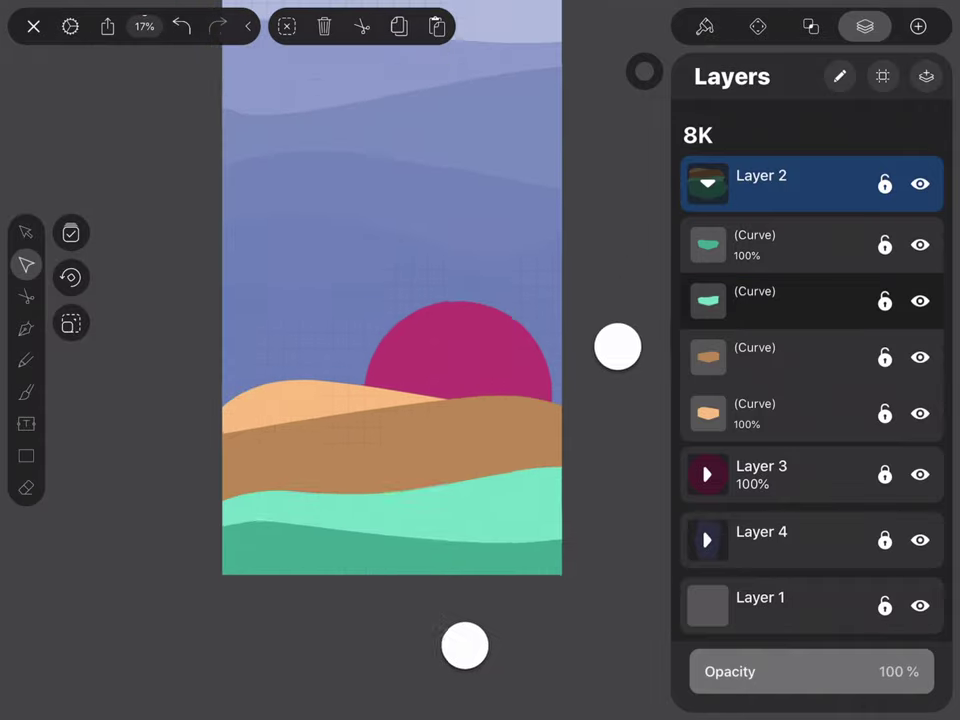
pyautogui.click(476, 401)
pyautogui.moveTo(208, 435); pyautogui.dragTo(190, 465)
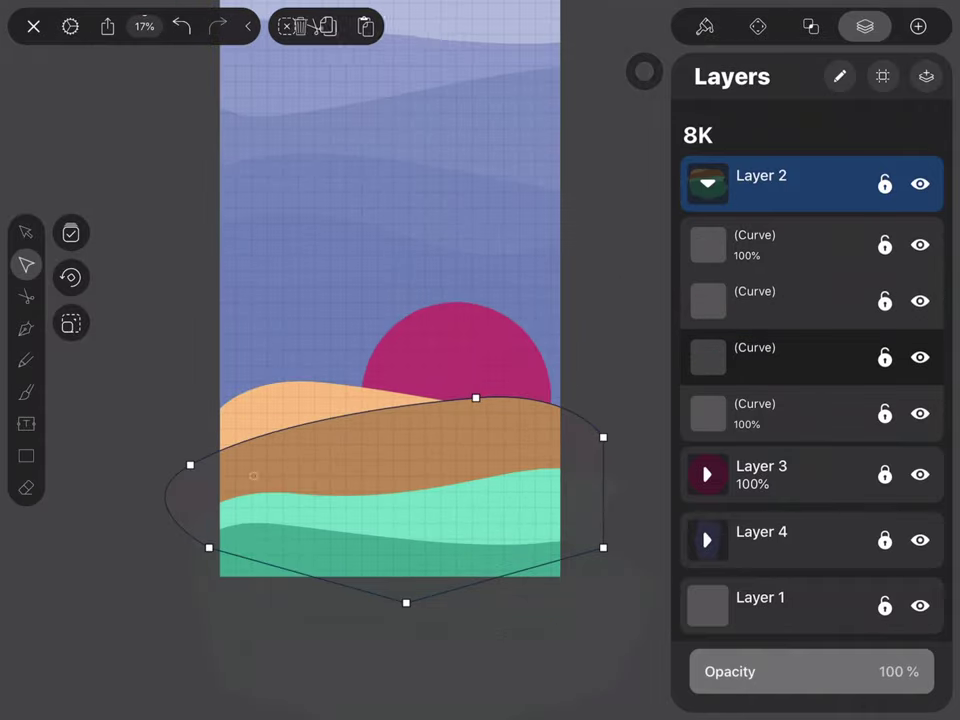
pyautogui.hotkey('ctrl', 'z')
pyautogui.scroll(-2, 512, 516)
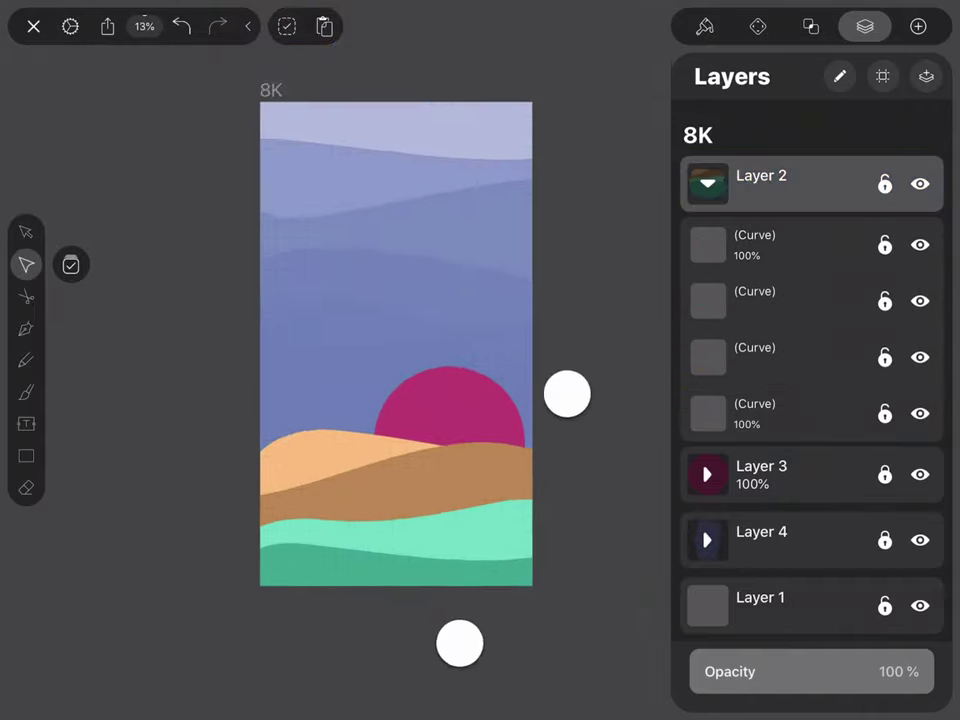
# Make the upper green band deeper (#31B2A1) and the lower band pale mint (#73C6BB).
pyautogui.click(704, 26)
pyautogui.moveTo(774, 456); pyautogui.dragTo(814, 456)
pyautogui.moveTo(825, 512); pyautogui.dragTo(810, 512)
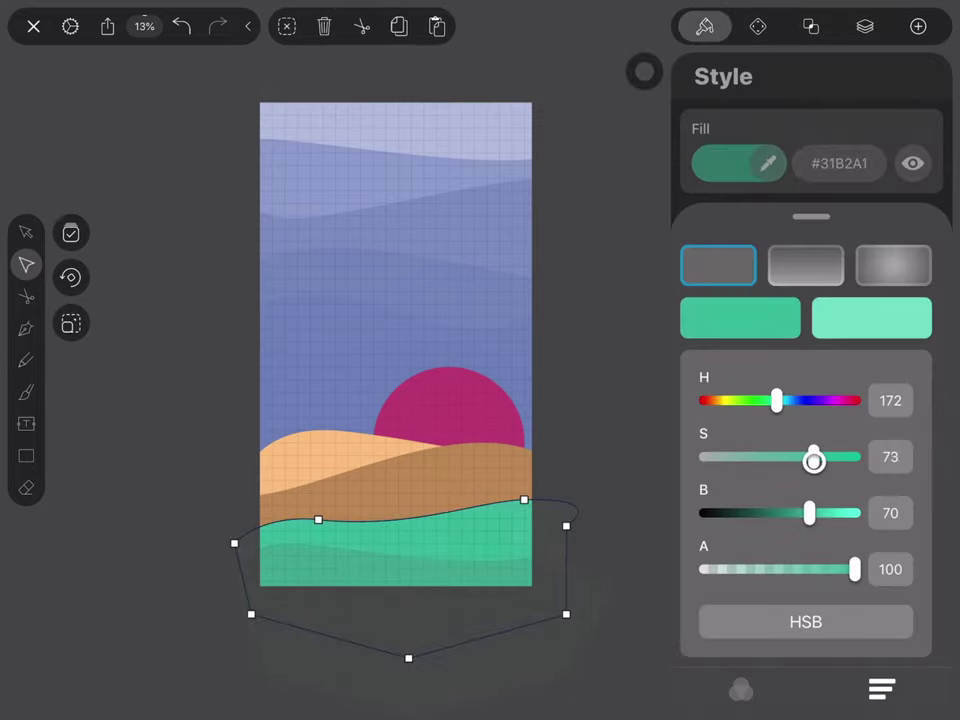
pyautogui.moveTo(797, 456); pyautogui.dragTo(767, 456)
pyautogui.moveTo(801, 512); pyautogui.dragTo(821, 512)
# Hide the canvas grid and select the pink sun circle.
pyautogui.click(70, 26)
pyautogui.click(219, 234)
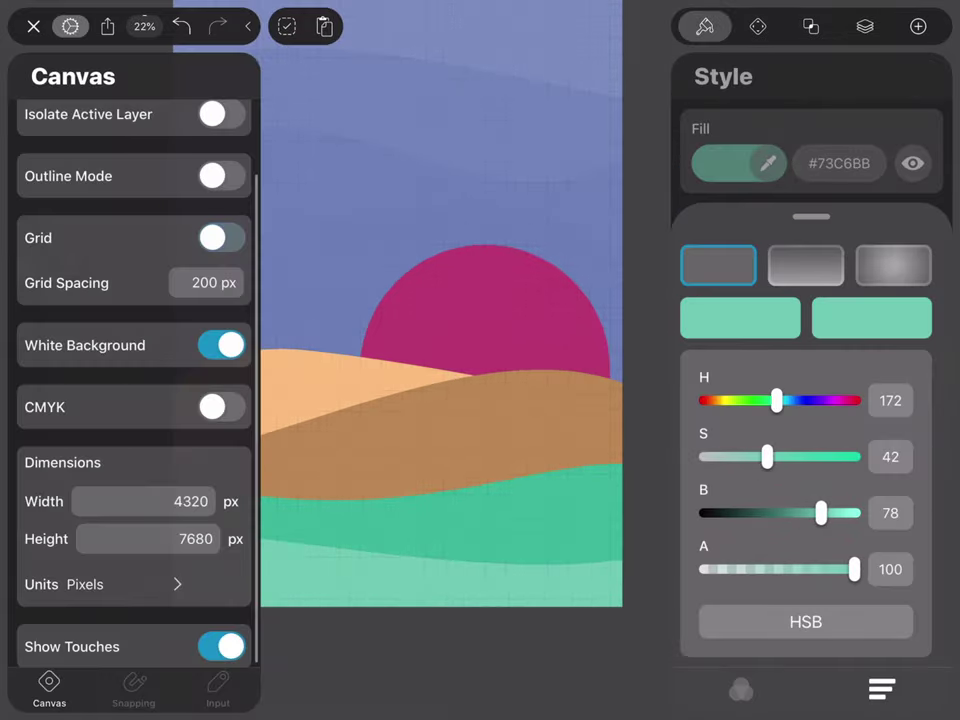
pyautogui.scroll(1, 405, 400)
pyautogui.click(865, 26)
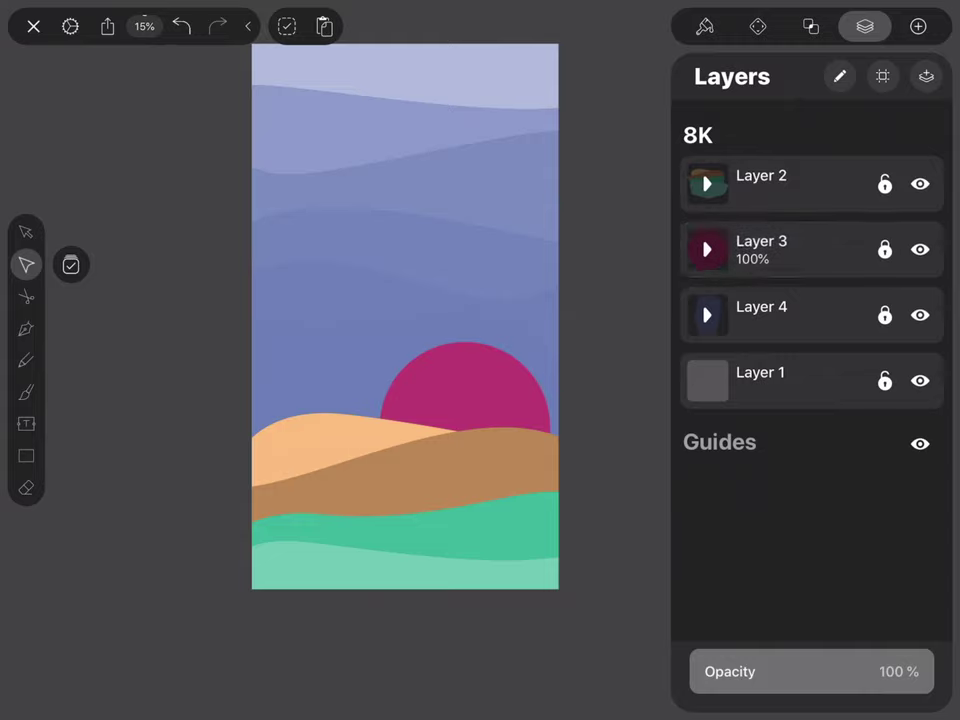
pyautogui.click(760, 249)
pyautogui.click(704, 26)
# Tweak the pink sun's saturation and brightness and select it for transforming.
pyautogui.moveTo(795, 456)
pyautogui.mouseDown()
pyautogui.moveTo(767, 456)
pyautogui.moveTo(806, 456)
pyautogui.mouseUp()
pyautogui.moveTo(825, 512); pyautogui.dragTo(844, 512)
pyautogui.click(865, 26)
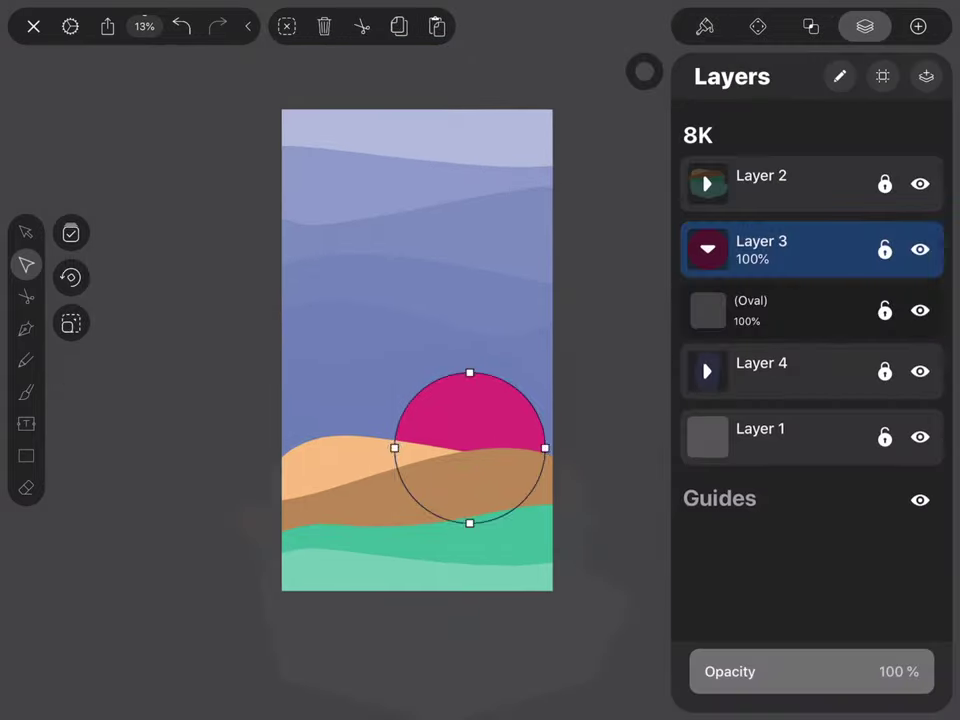
pyautogui.click(26, 232)
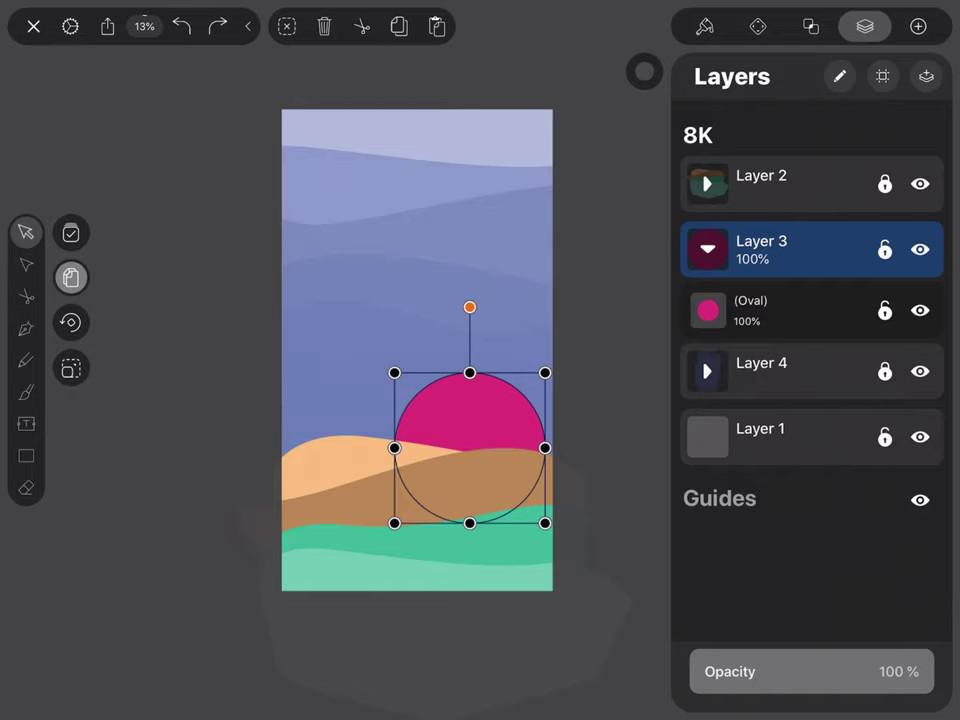
# Duplicate the sun, enlarge the copy and set its opacity to 40%.
pyautogui.click(63, 374)
pyautogui.moveTo(386, 367); pyautogui.dragTo(379, 360)
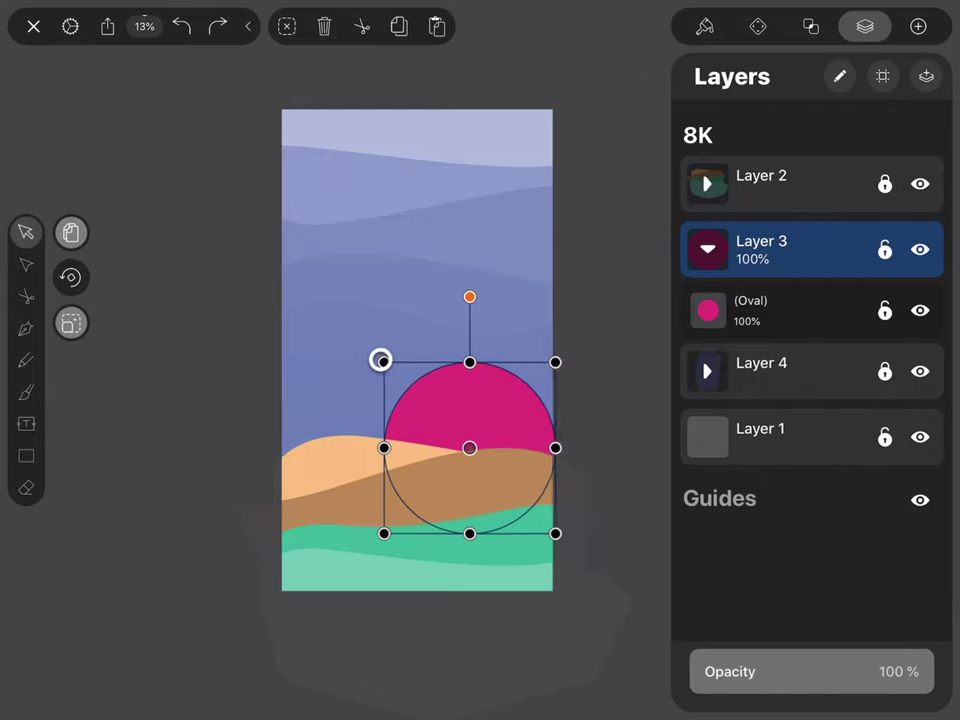
pyautogui.click(704, 26)
pyautogui.moveTo(905, 230); pyautogui.dragTo(814, 230)
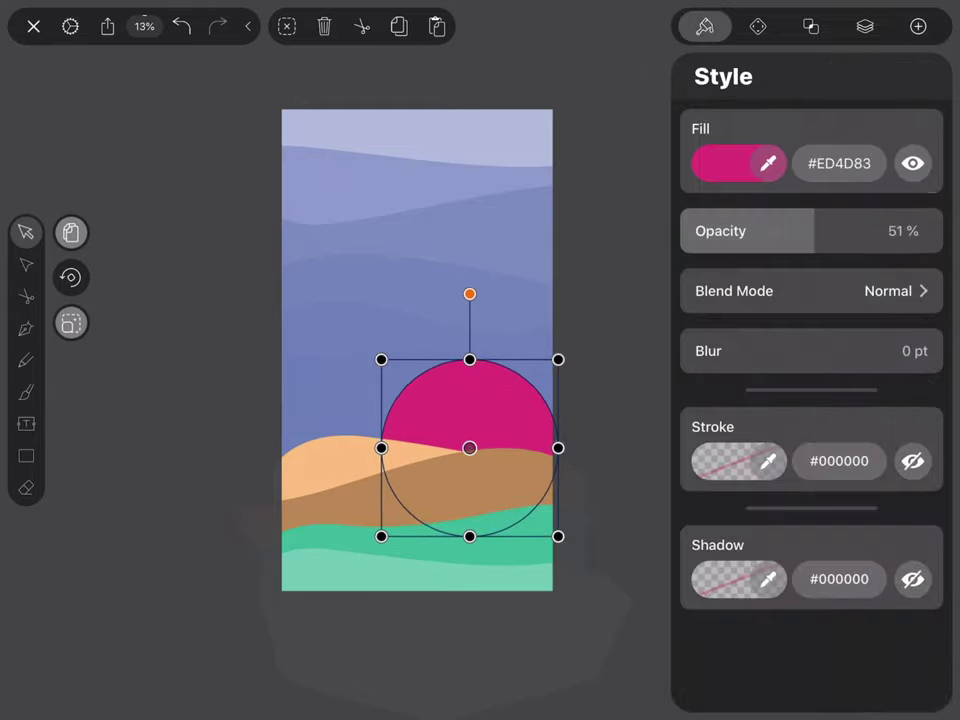
pyautogui.write('40')
pyautogui.press('Return')
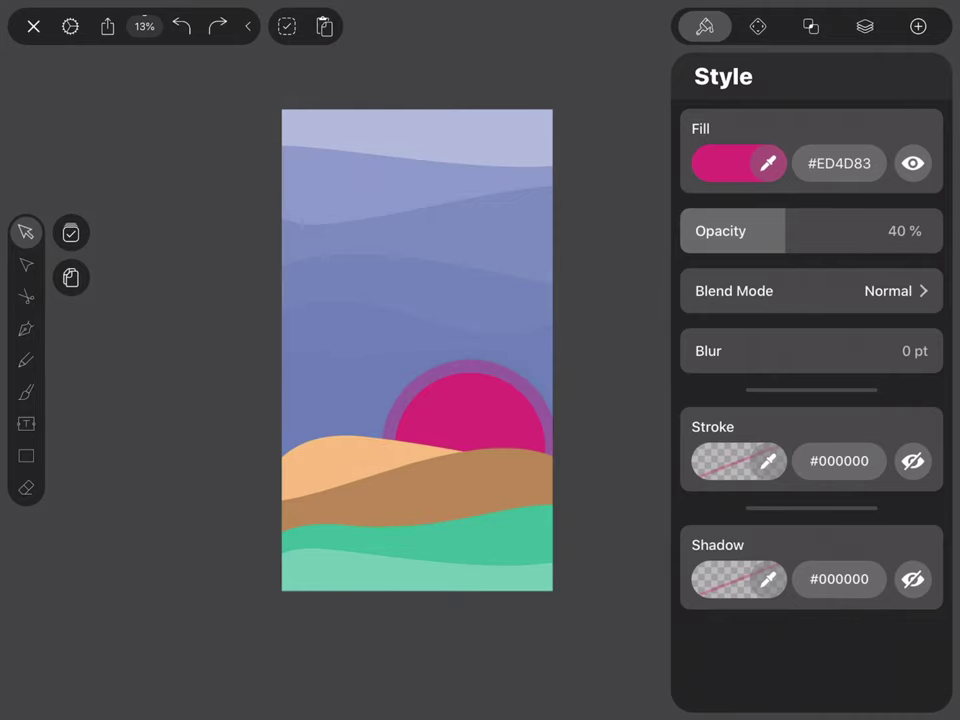
# Make a larger copy of the glow ring, reorder the ovals, and set 30% opacity.
pyautogui.click(865, 26)
pyautogui.click(760, 366)
pyautogui.click(760, 310)
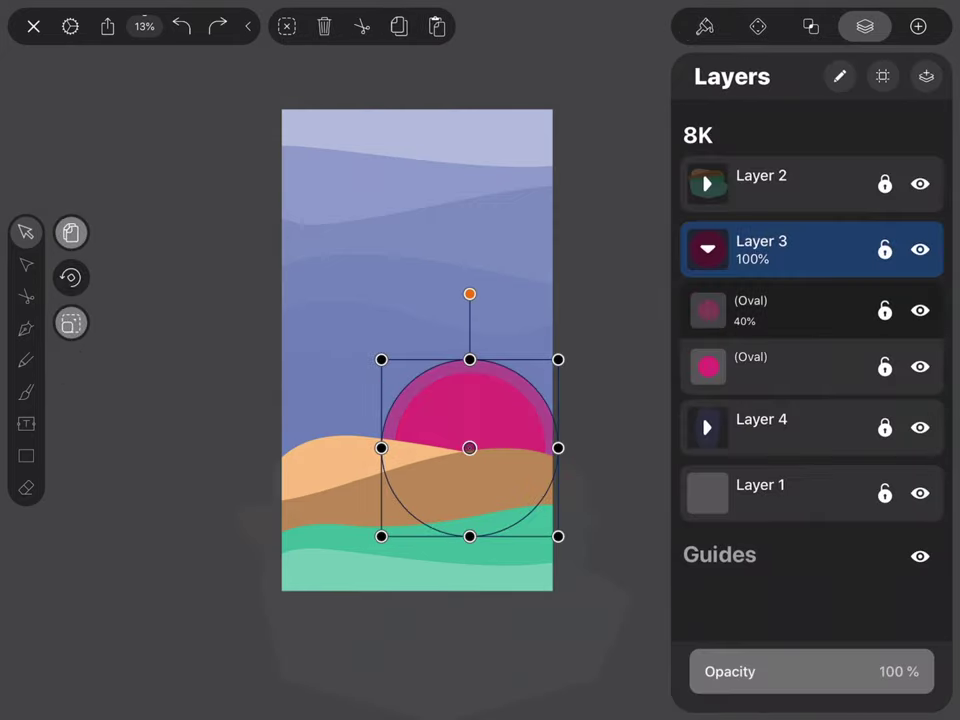
pyautogui.moveTo(381, 359); pyautogui.dragTo(349, 328)
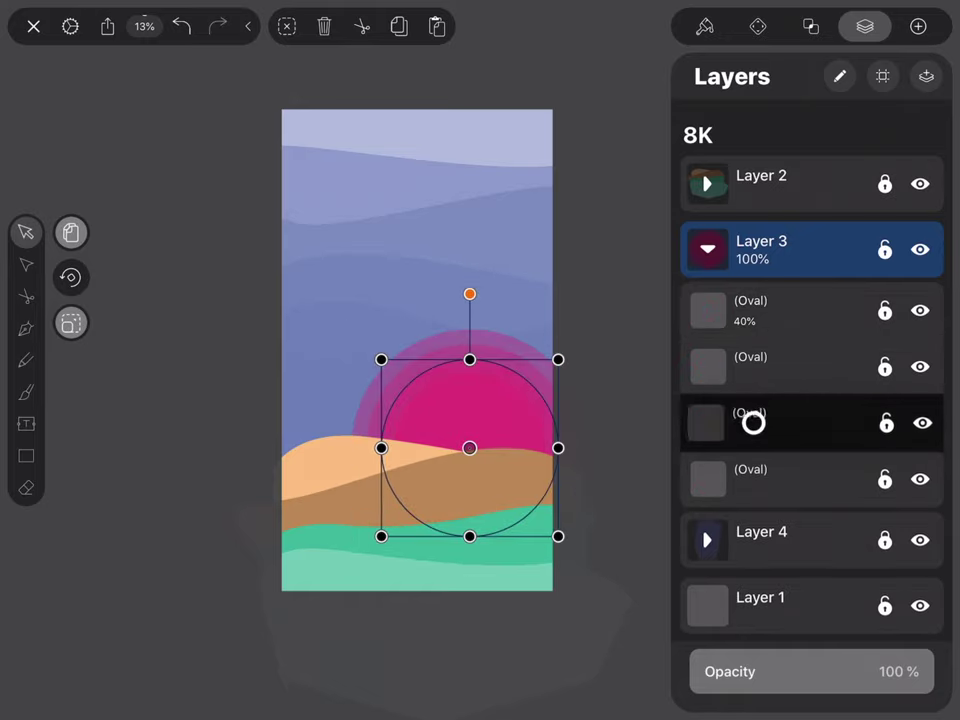
pyautogui.moveTo(754, 420); pyautogui.dragTo(754, 366)
pyautogui.moveTo(760, 310); pyautogui.dragTo(760, 420)
pyautogui.click(704, 26)
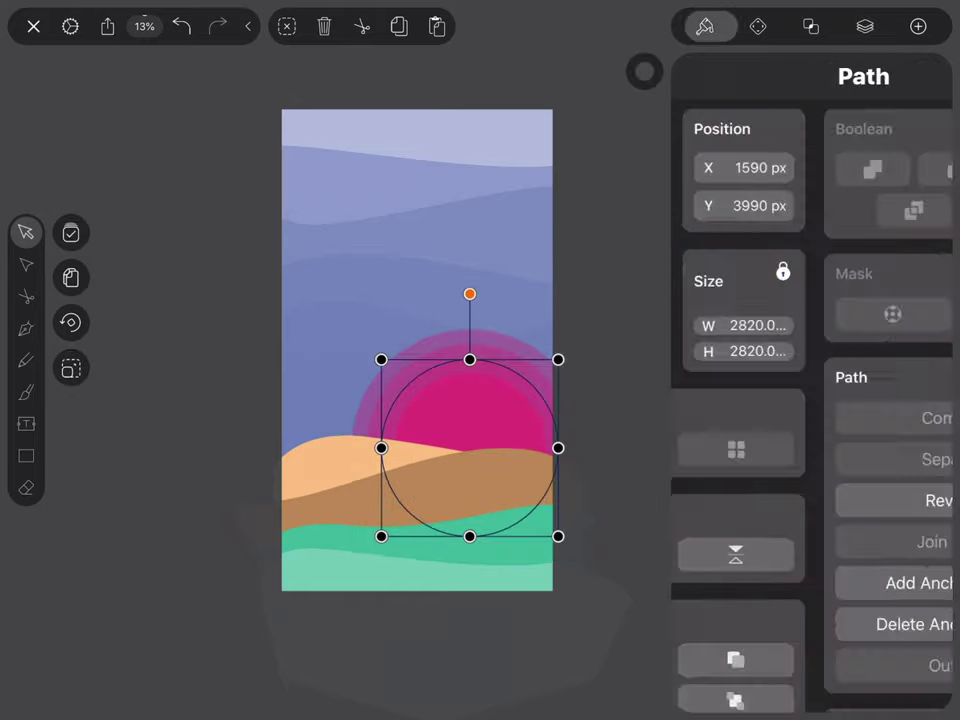
pyautogui.click(850, 231)
pyautogui.write('30')
pyautogui.press('Return')
# Give the outer and largest concentric rings 30% opacity.
pyautogui.click(865, 26)
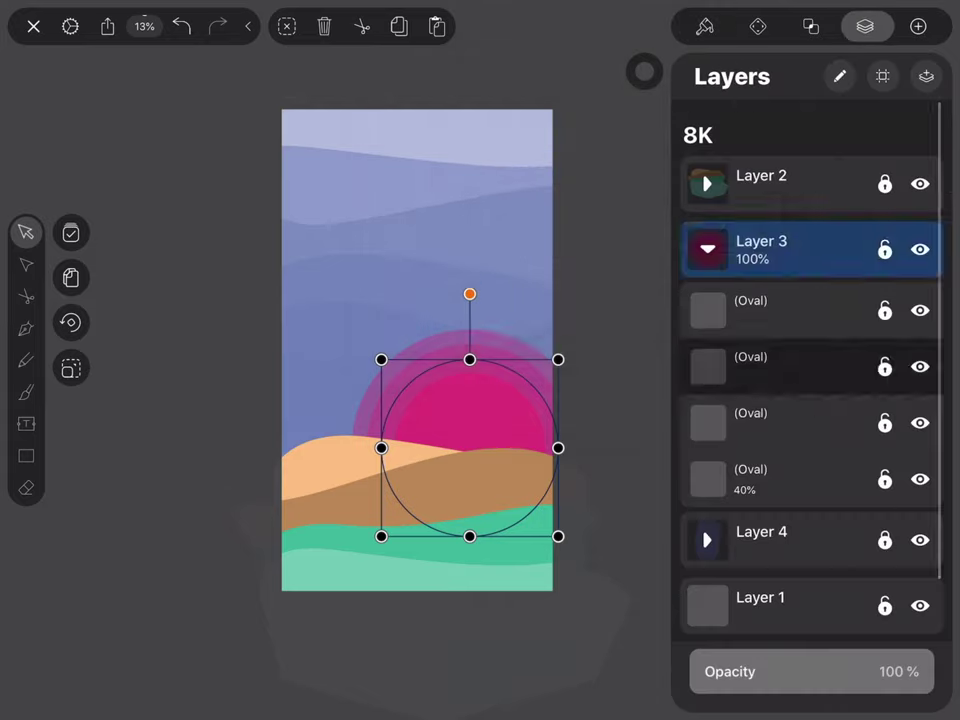
pyautogui.click(760, 423)
pyautogui.click(704, 26)
pyautogui.click(850, 231)
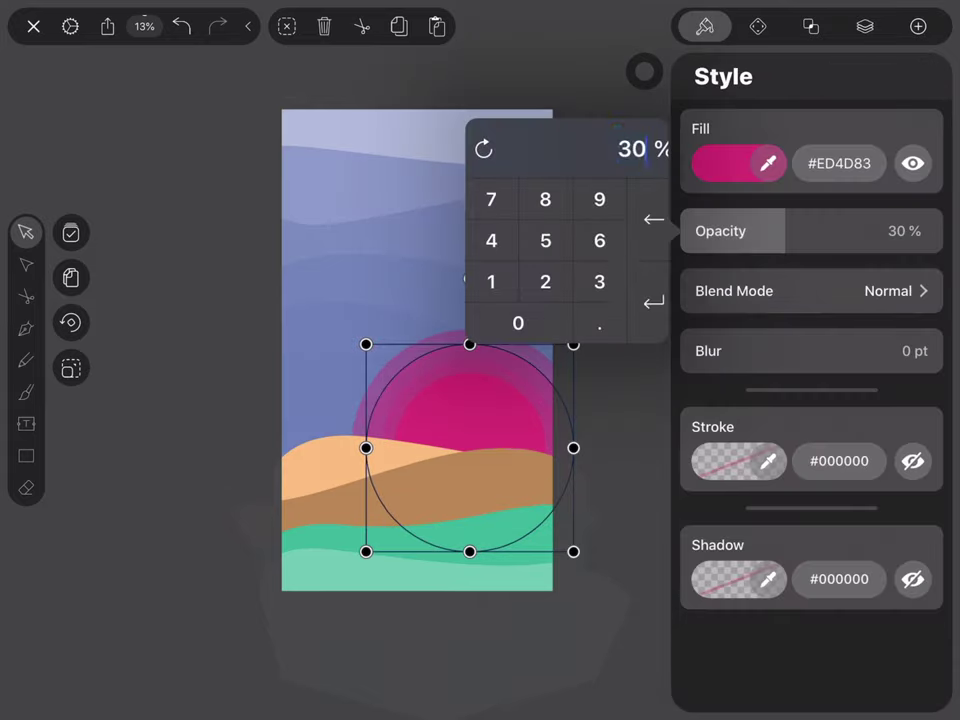
pyautogui.click(653, 302)
pyautogui.click(811, 26)
pyautogui.click(865, 26)
pyautogui.click(760, 467)
pyautogui.click(704, 26)
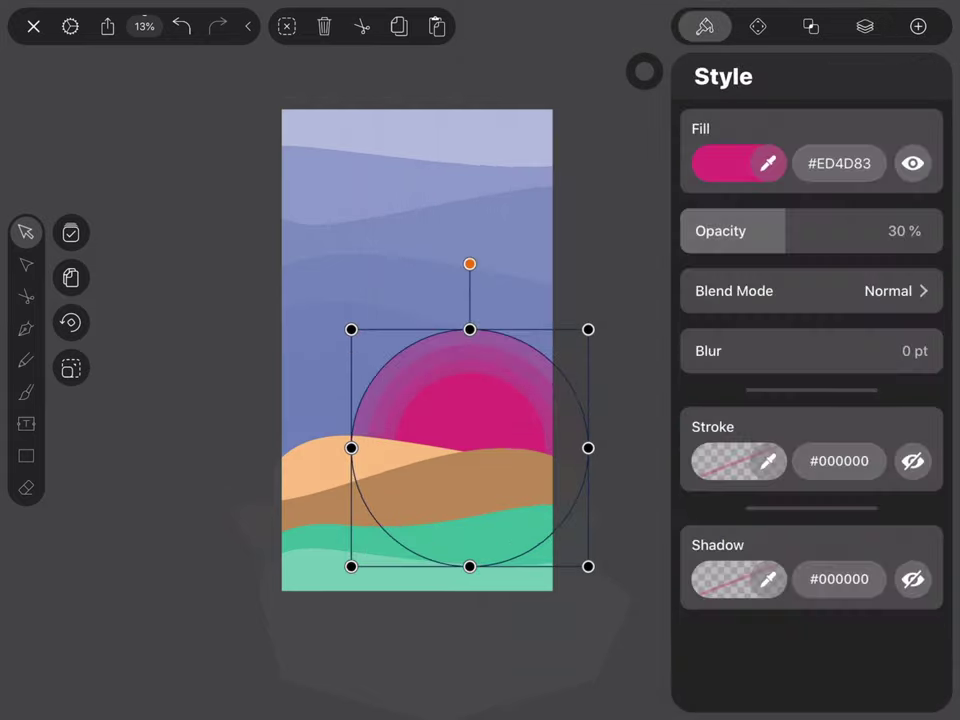
pyautogui.click(850, 231)
pyautogui.write('3')
pyautogui.click(650, 421)
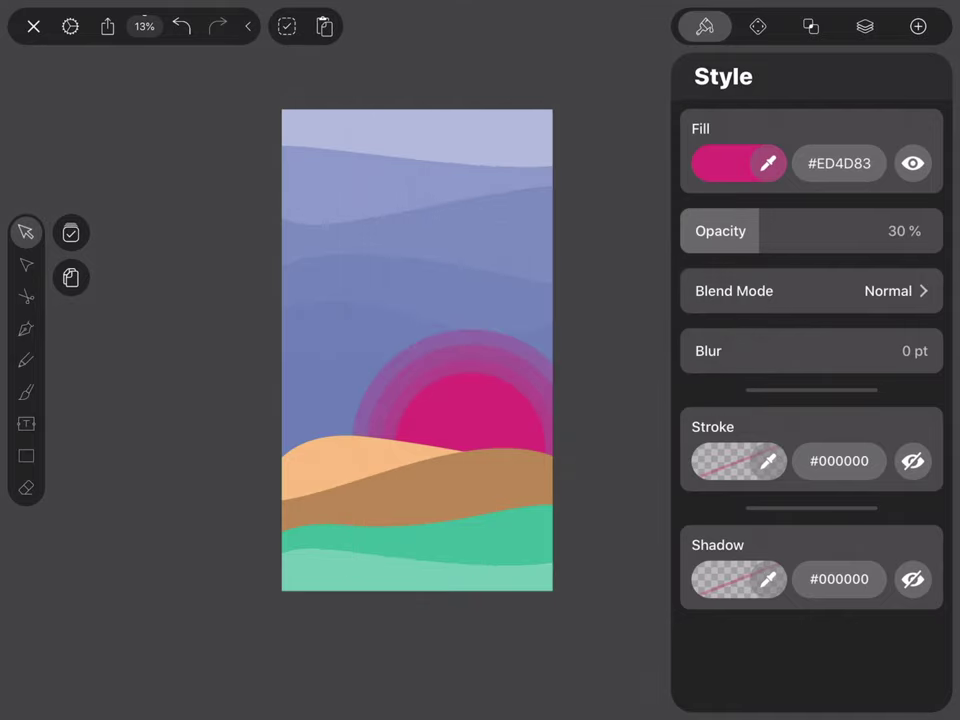
# Select the dune shape in node-editing mode, then clear the selection.
pyautogui.click(865, 26)
pyautogui.click(26, 264)
pyautogui.click(401, 501)
pyautogui.click(242, 489)
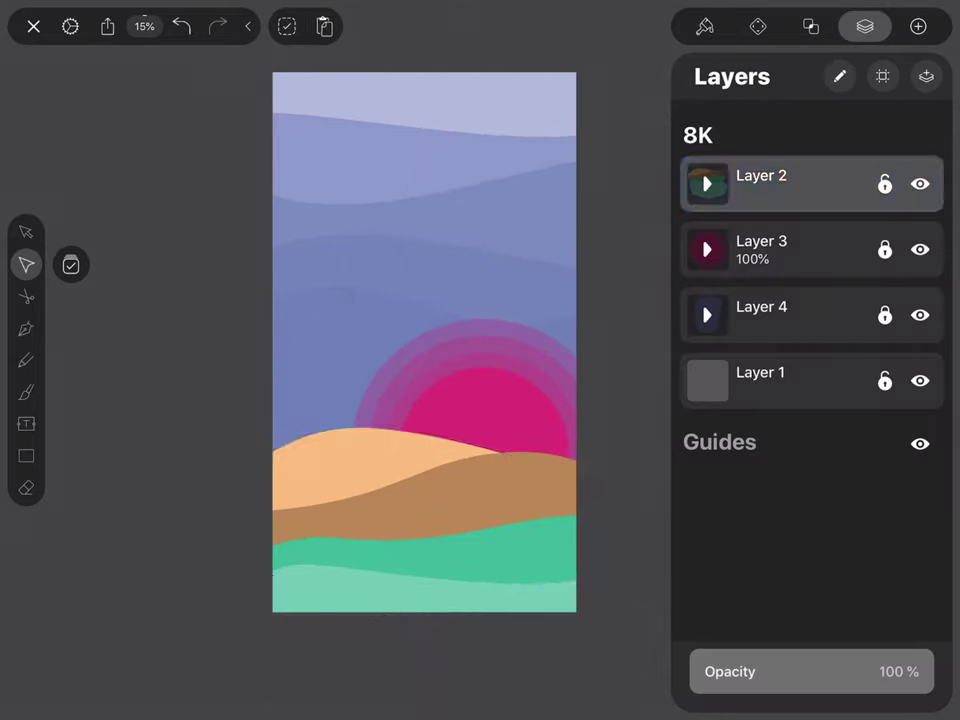
# Nudge the tan/brown dune boundary and raise a node on the dark green hill.
pyautogui.click(409, 499)
pyautogui.click(499, 441)
pyautogui.moveTo(407, 446); pyautogui.dragTo(411, 446)
pyautogui.click(242, 489)
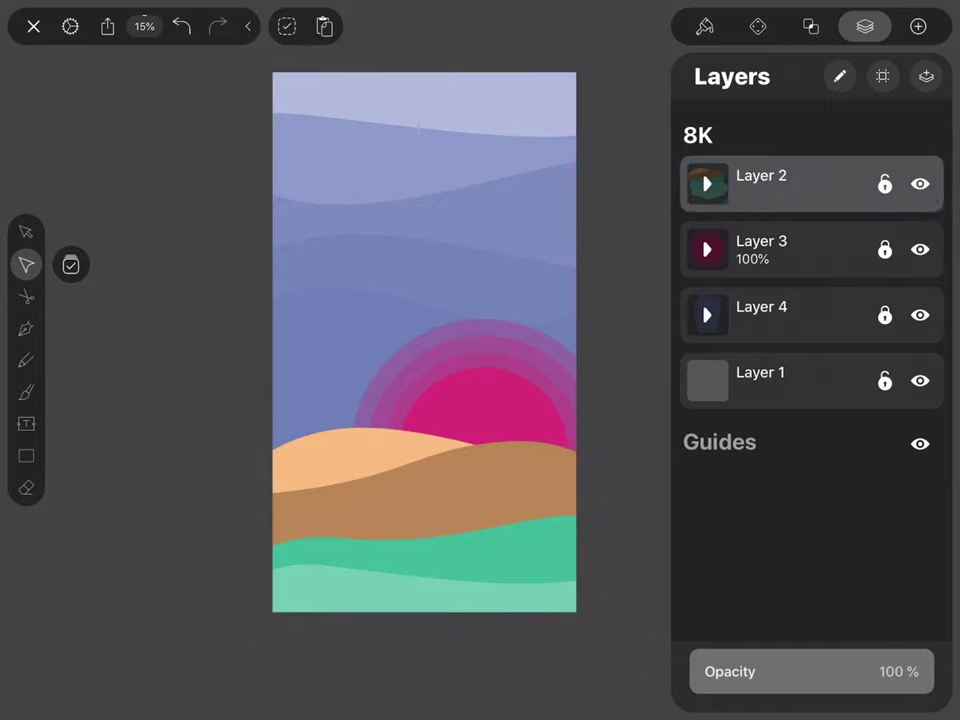
pyautogui.click(430, 555)
pyautogui.moveTo(568, 516); pyautogui.dragTo(561, 484)
pyautogui.click(430, 598)
# Select the group of hill shapes and turn on a shadow for it.
pyautogui.scroll(-3, 560, 505)
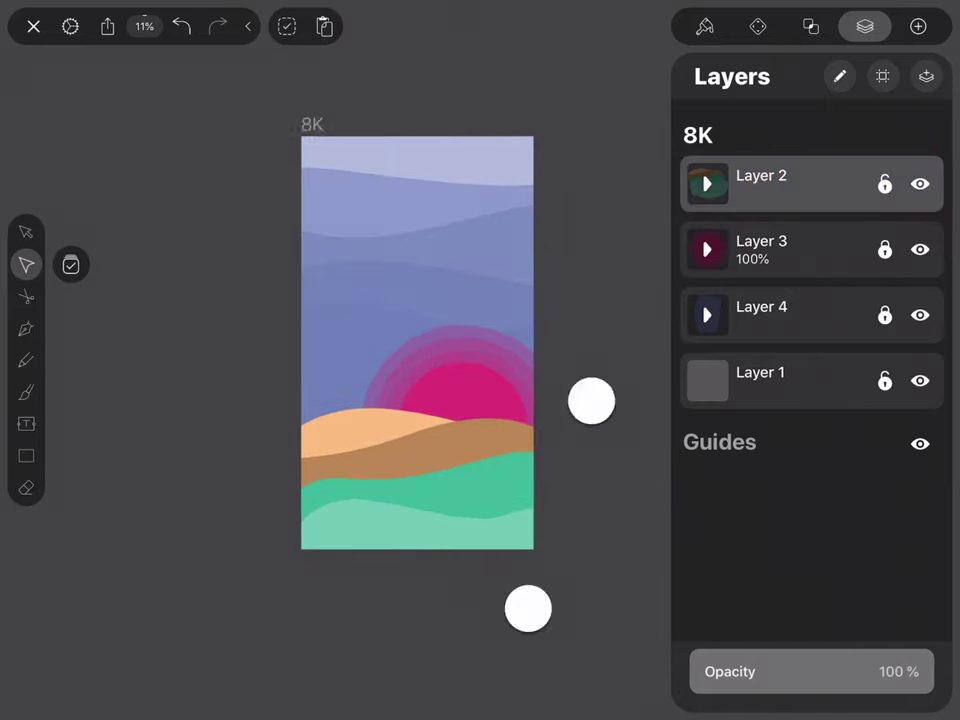
pyautogui.scroll(3, 591, 401)
pyautogui.click(707, 184)
pyautogui.click(760, 184)
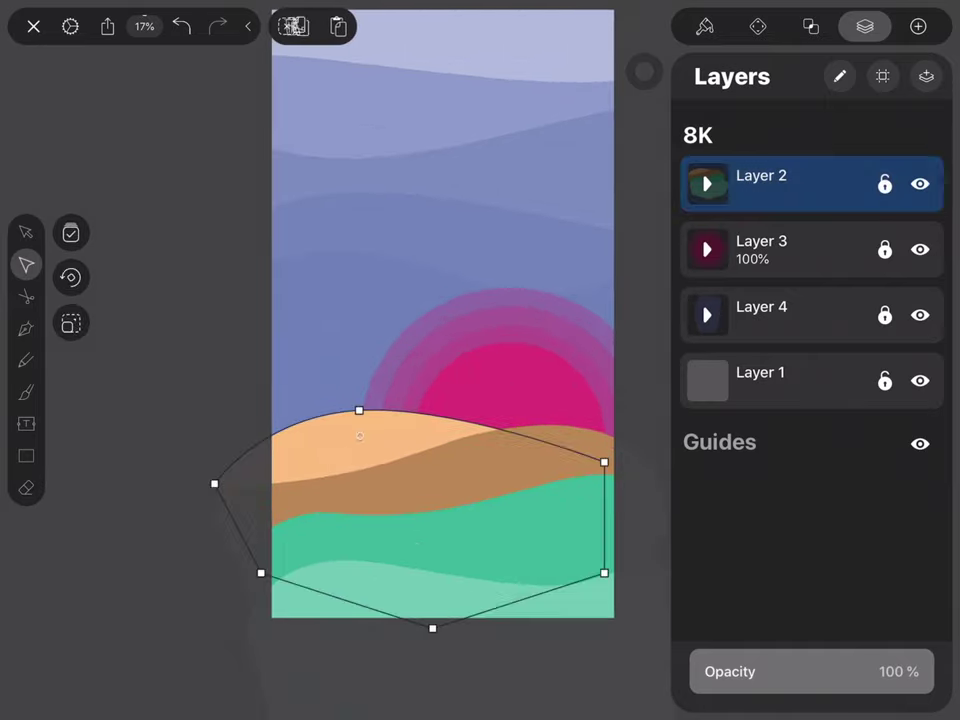
pyautogui.click(704, 26)
pyautogui.click(26, 232)
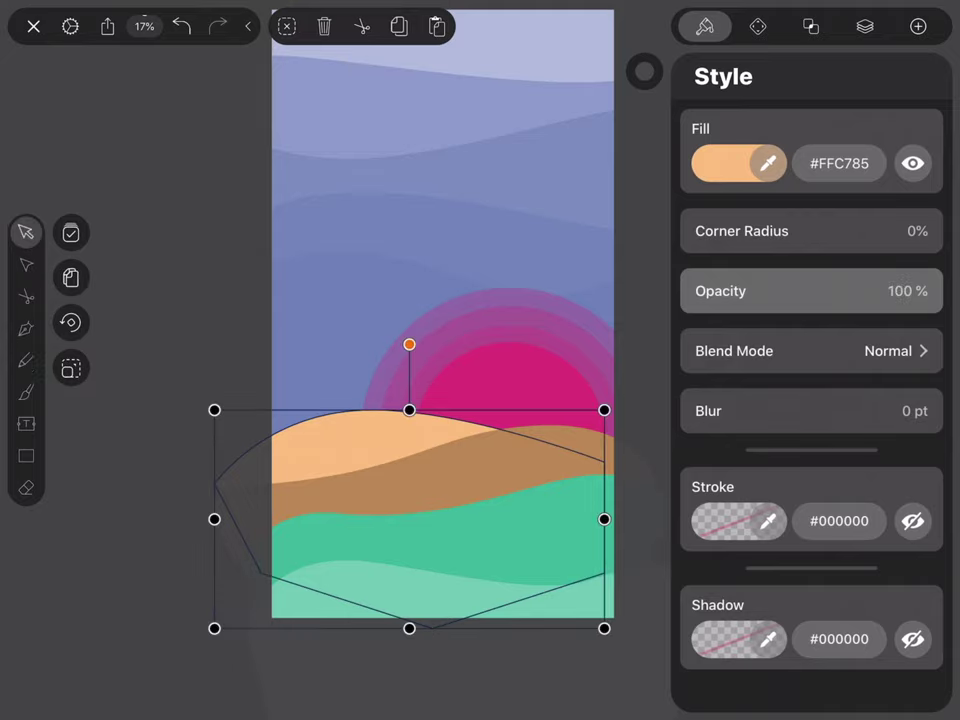
pyautogui.click(912, 639)
# Set the hills' shadow angle to 360° and shadow blur to 25 pt.
pyautogui.scroll(-4, 810, 450)
pyautogui.moveTo(741, 600); pyautogui.dragTo(783, 551)
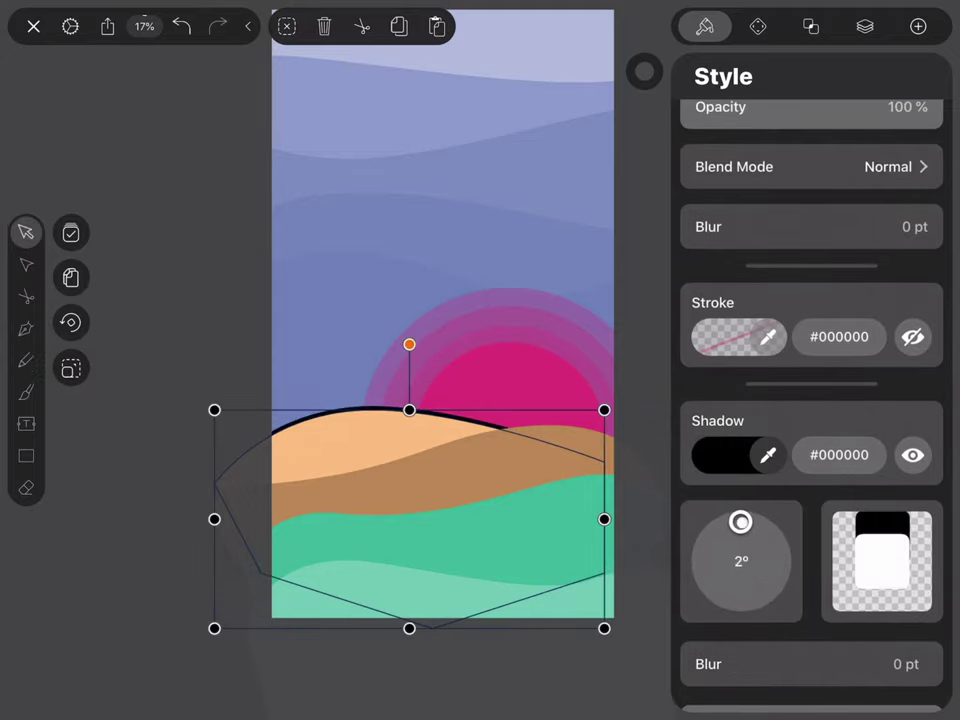
pyautogui.click(741, 561)
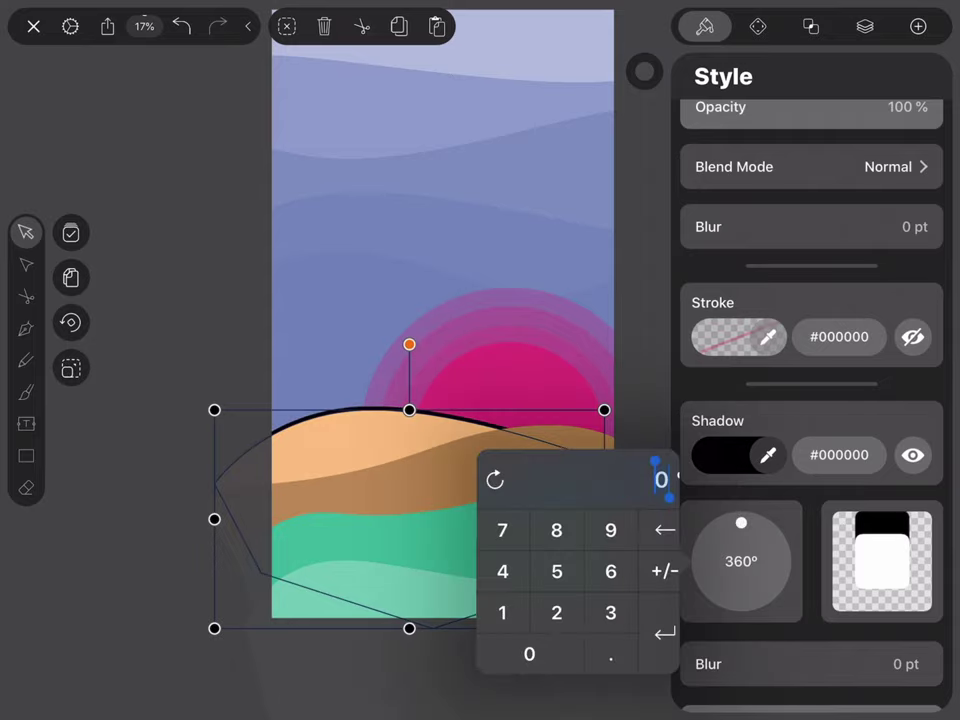
pyautogui.click(665, 633)
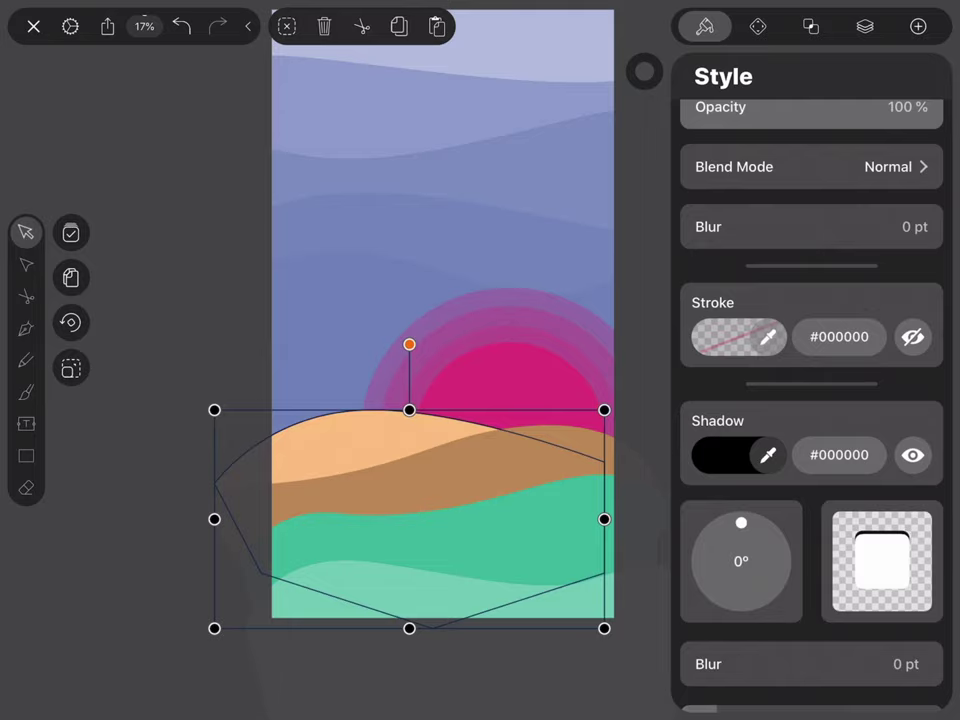
pyautogui.moveTo(741, 522); pyautogui.dragTo(769, 588)
pyautogui.click(741, 561)
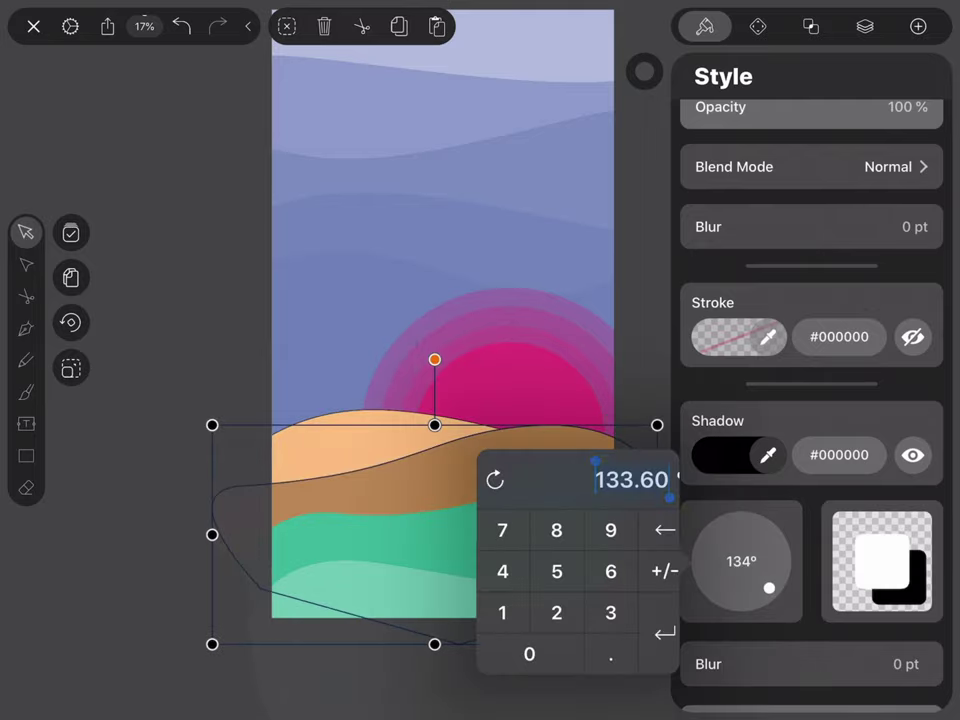
pyautogui.click(150, 600)
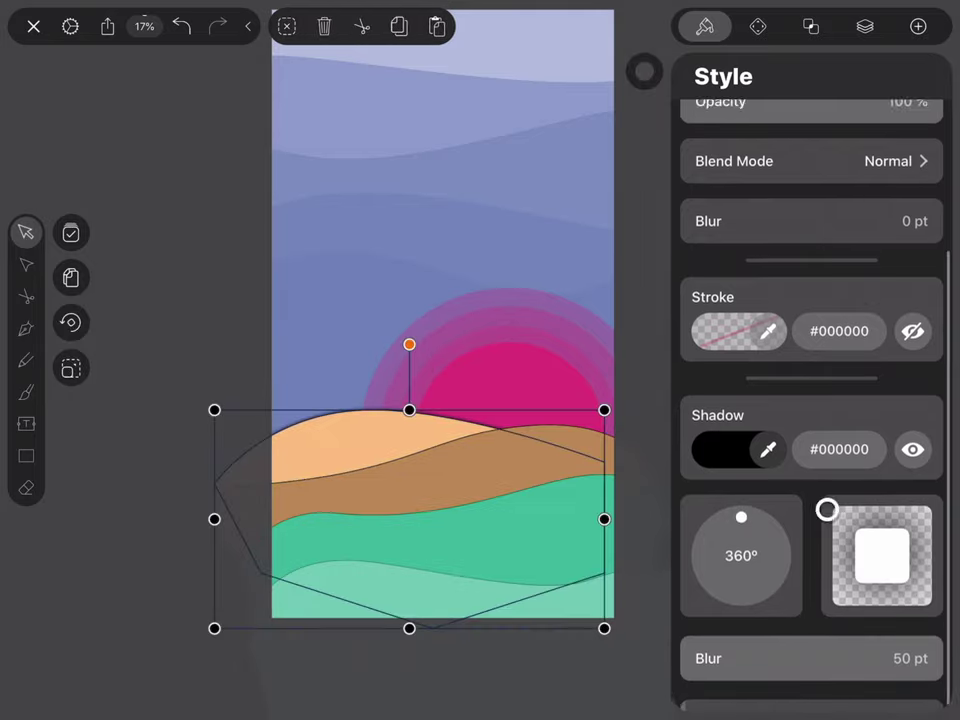
pyautogui.click(812, 664)
pyautogui.write('25')
pyautogui.click(888, 598)
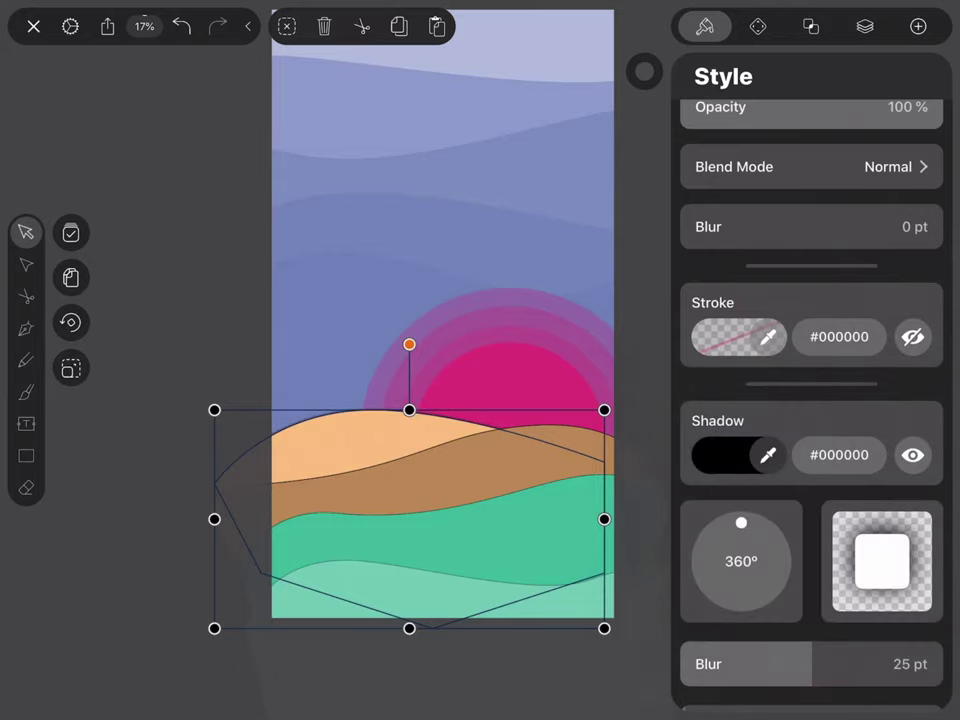
pyautogui.click(150, 600)
# Lower the brown hill band's shadow blur to 15 pt.
pyautogui.click(865, 26)
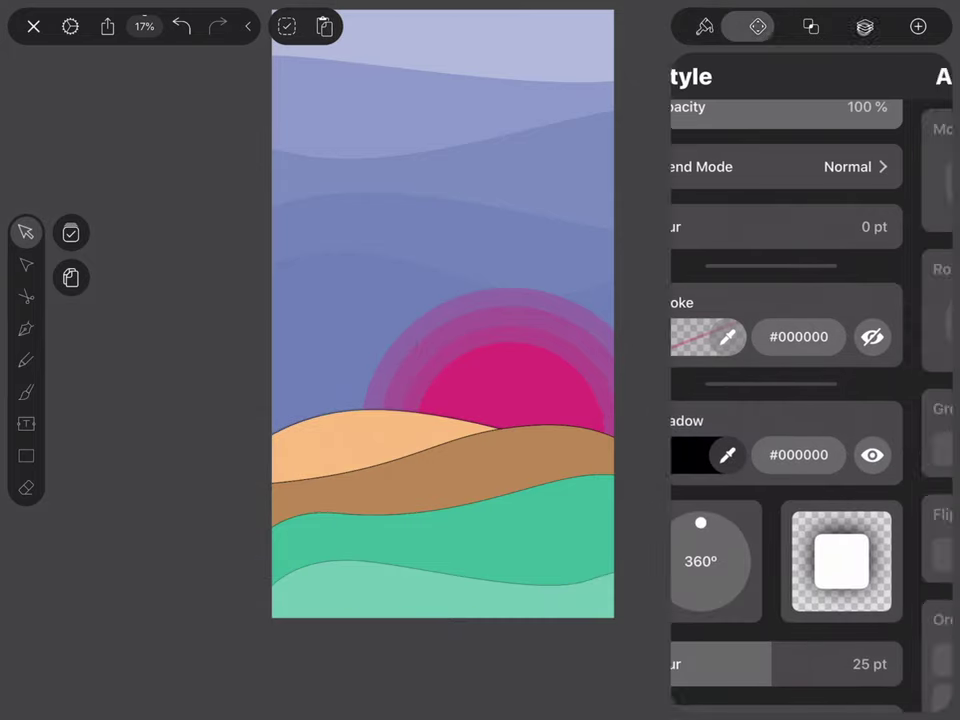
pyautogui.click(761, 182)
pyautogui.click(704, 26)
pyautogui.click(812, 664)
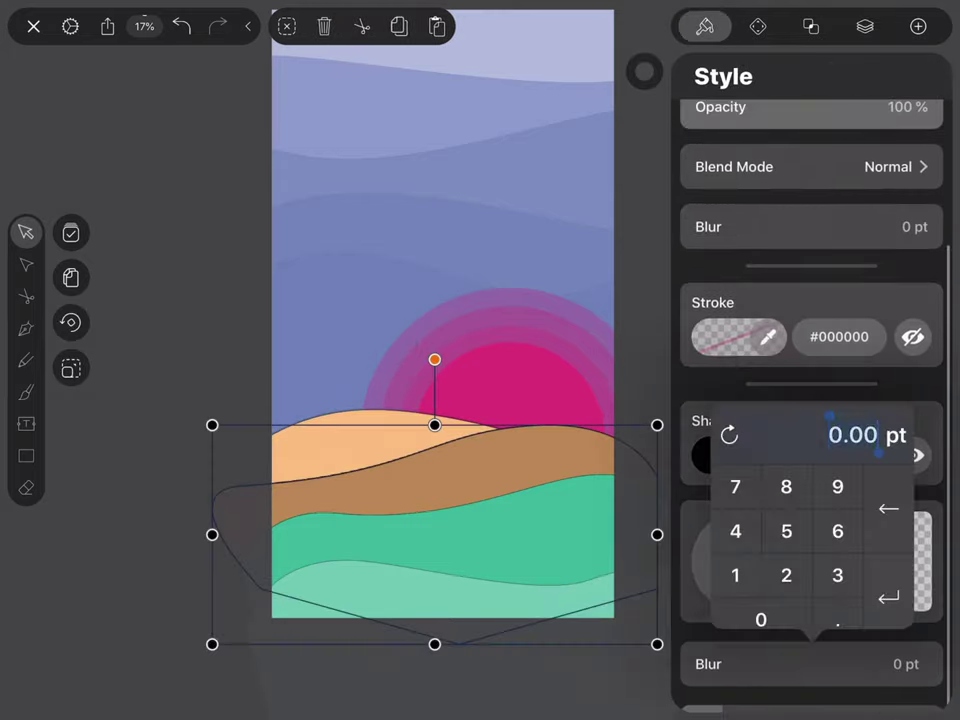
pyautogui.write('25')
pyautogui.click(812, 664)
pyautogui.write('1')
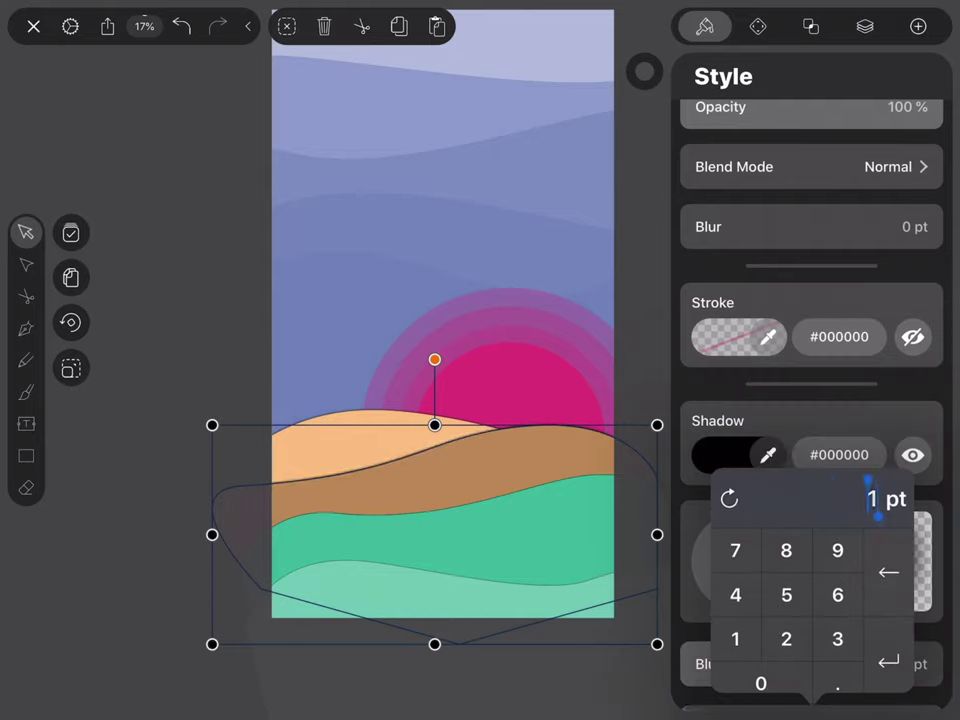
pyautogui.click(450, 550)
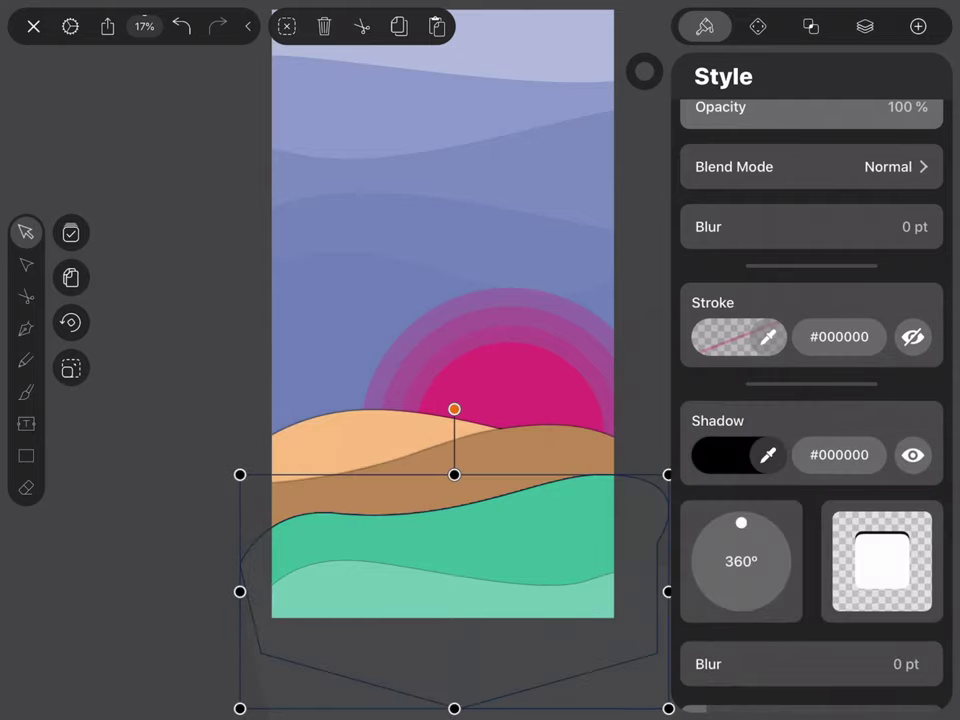
pyautogui.click(560, 455)
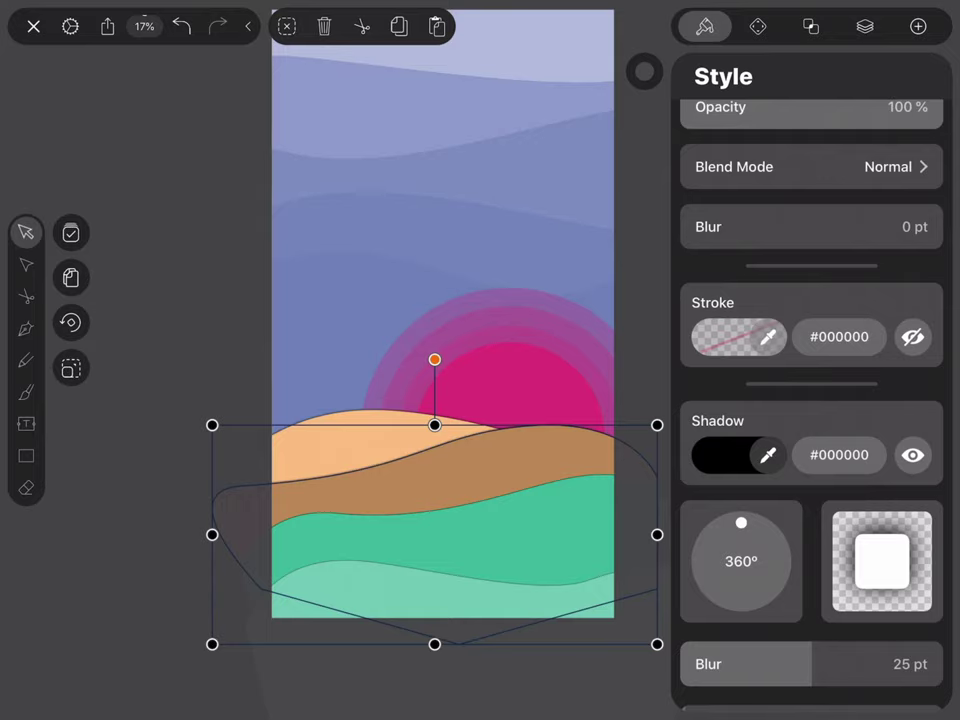
pyautogui.click(812, 664)
pyautogui.click(888, 597)
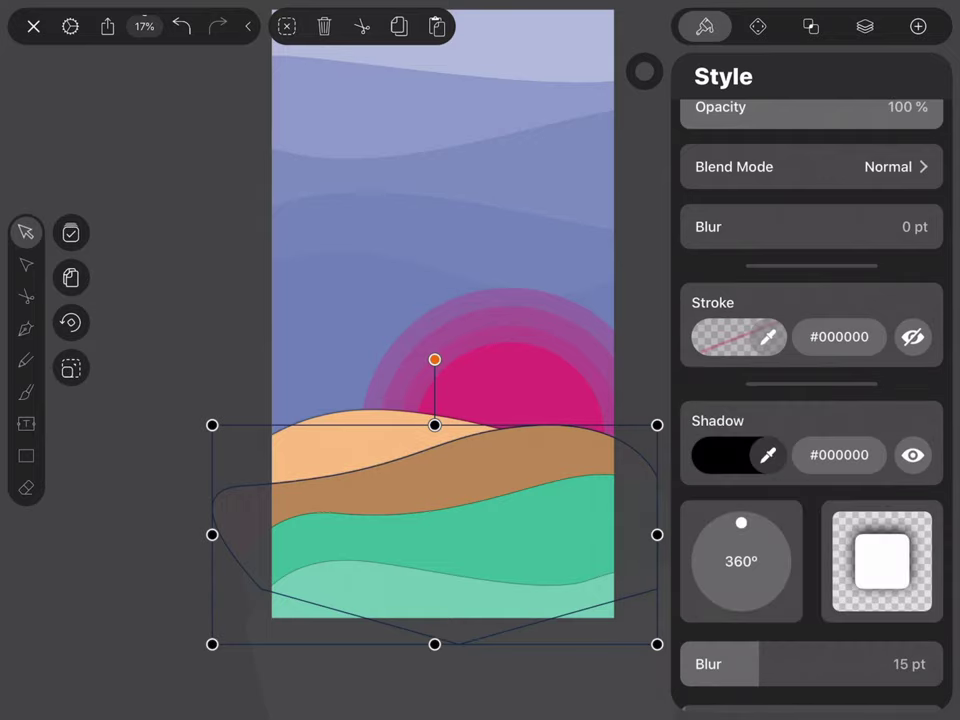
# Cut the green hill band's shadow blur to 10 pt.
pyautogui.moveTo(758, 664); pyautogui.dragTo(685, 664)
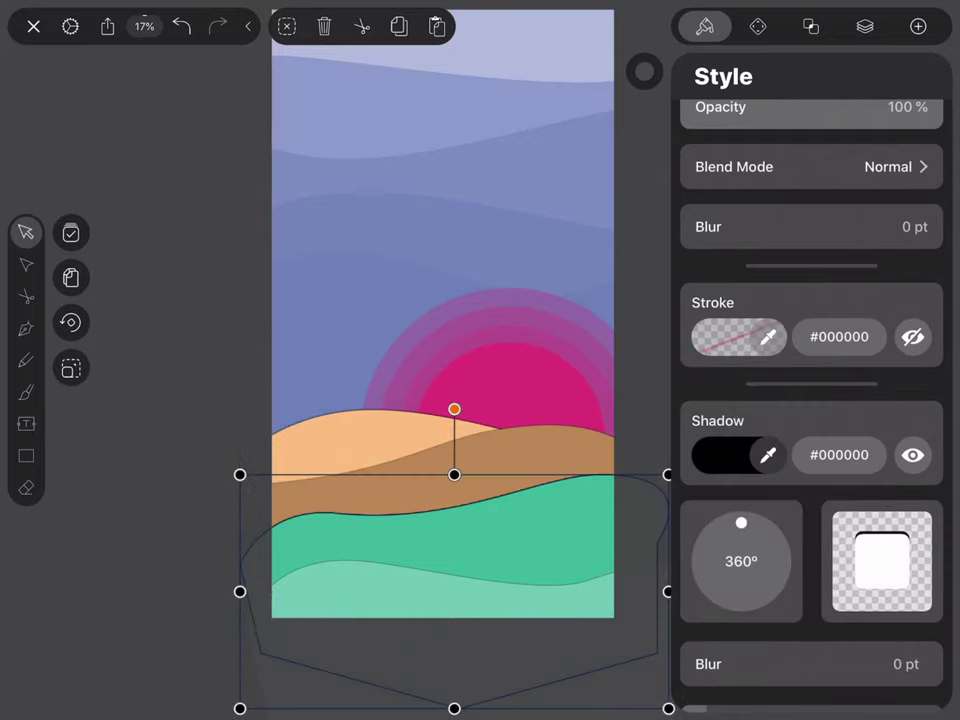
pyautogui.click(793, 672)
pyautogui.click(887, 600)
pyautogui.click(812, 664)
pyautogui.write('1')
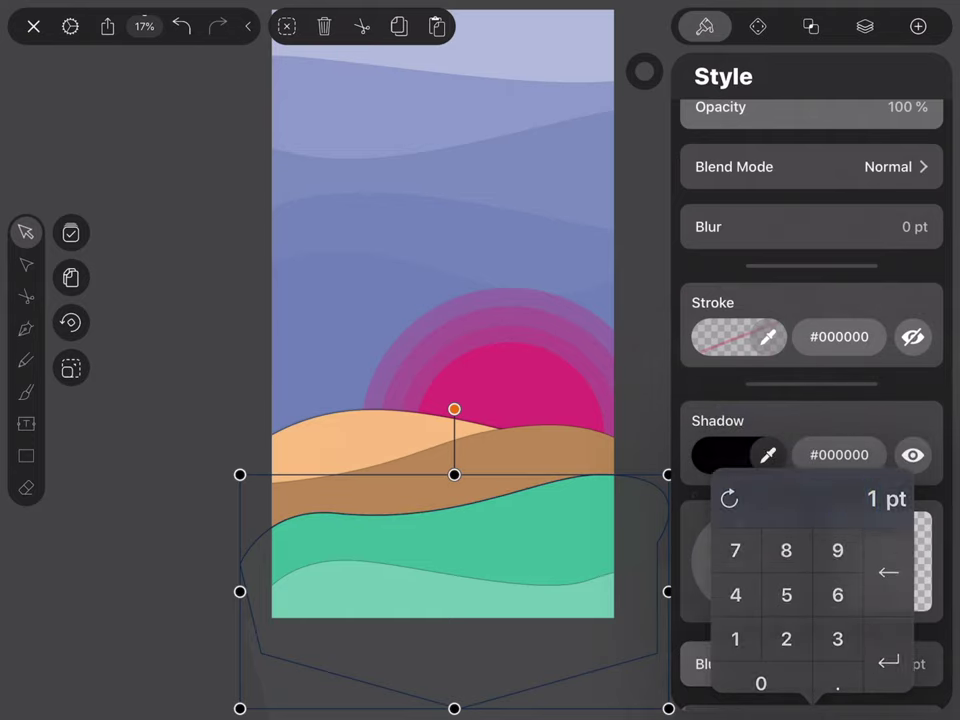
pyautogui.click(888, 661)
# Bring that hill's shadow blur down to 5 pt and deselect it.
pyautogui.click(812, 706)
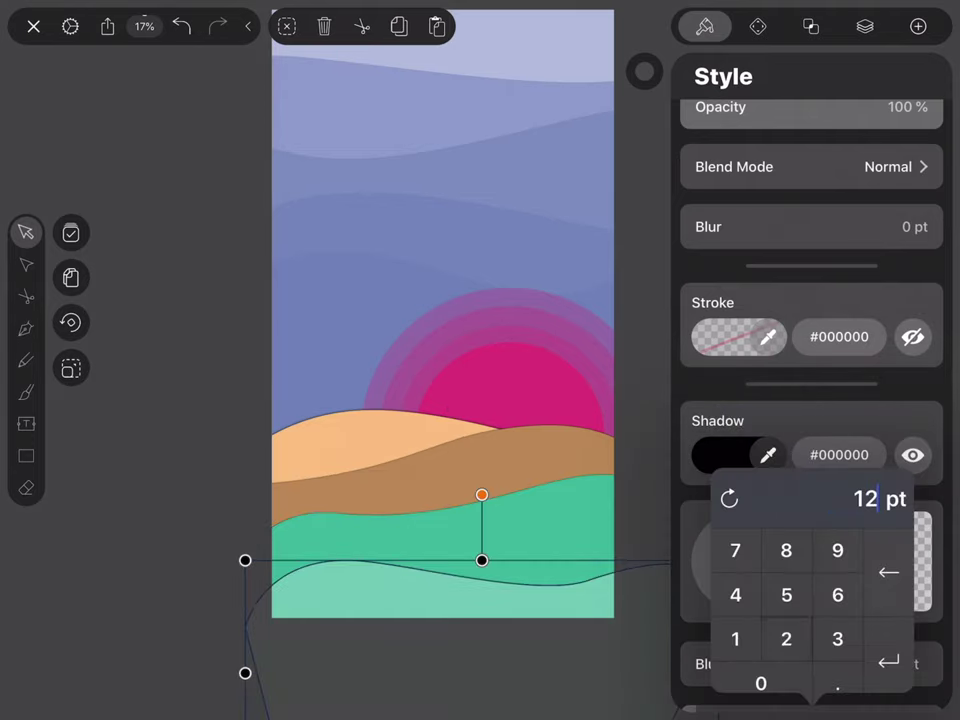
pyautogui.click(888, 661)
pyautogui.click(760, 664)
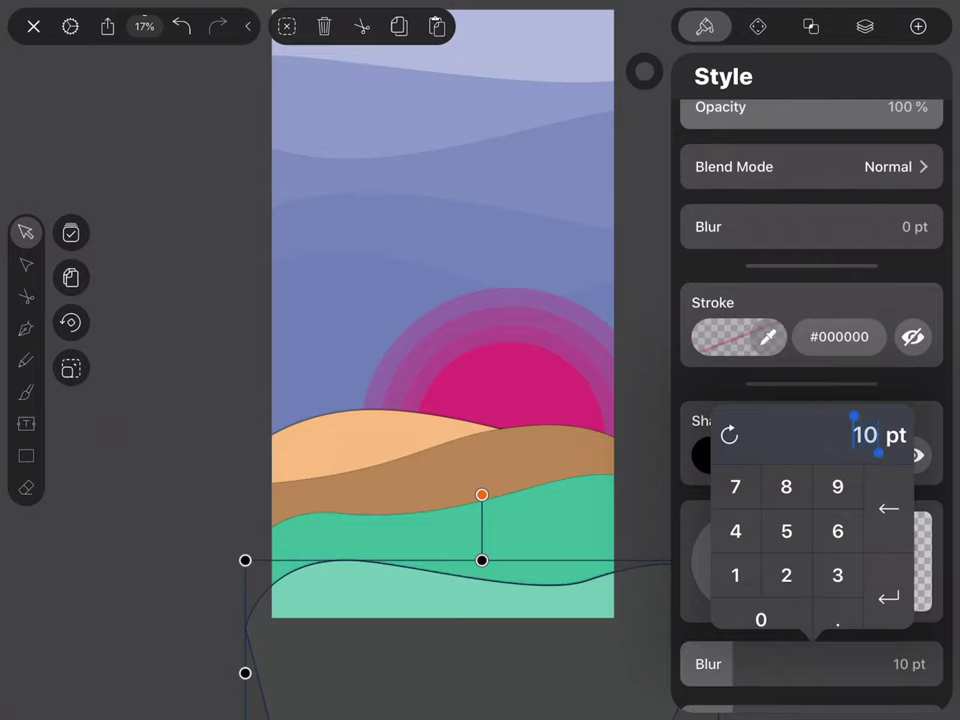
pyautogui.write('5')
pyautogui.click(936, 384)
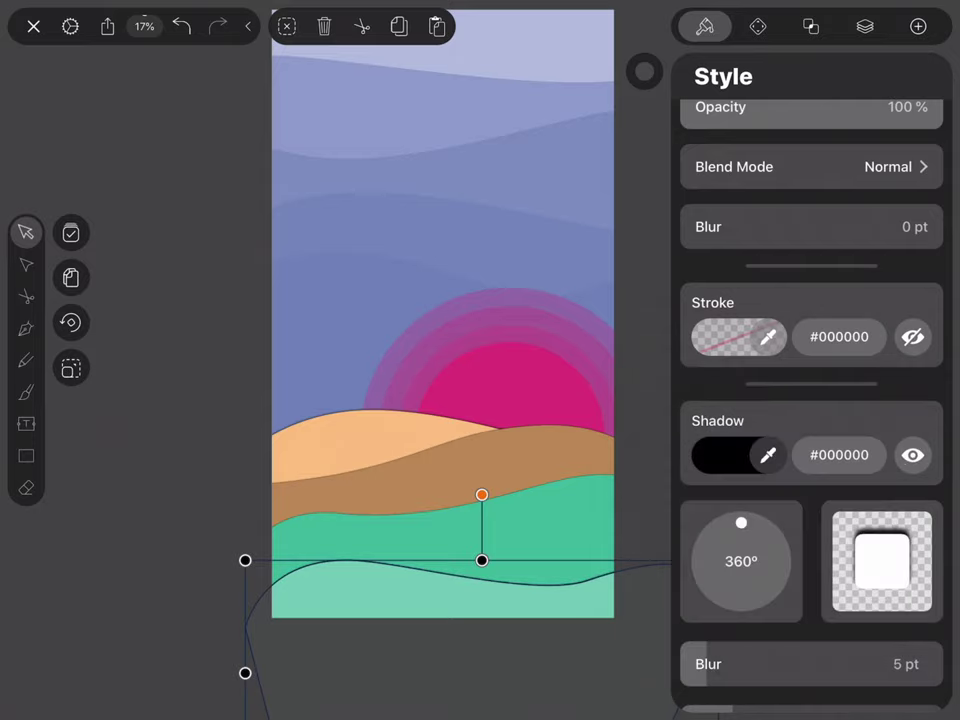
pyautogui.click(812, 706)
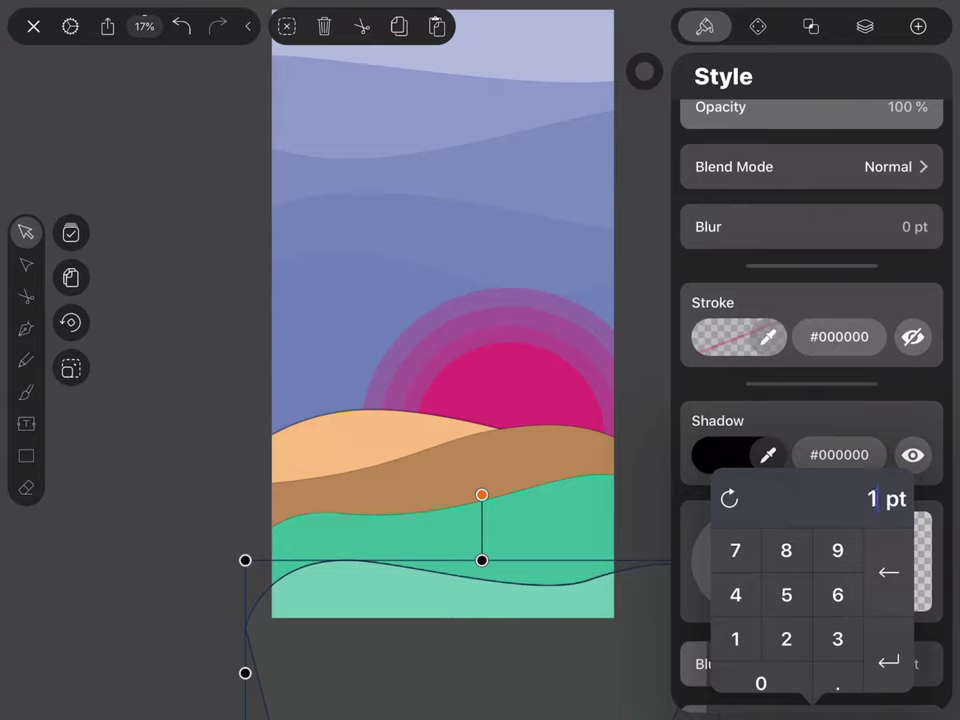
pyautogui.click(888, 661)
pyautogui.click(286, 26)
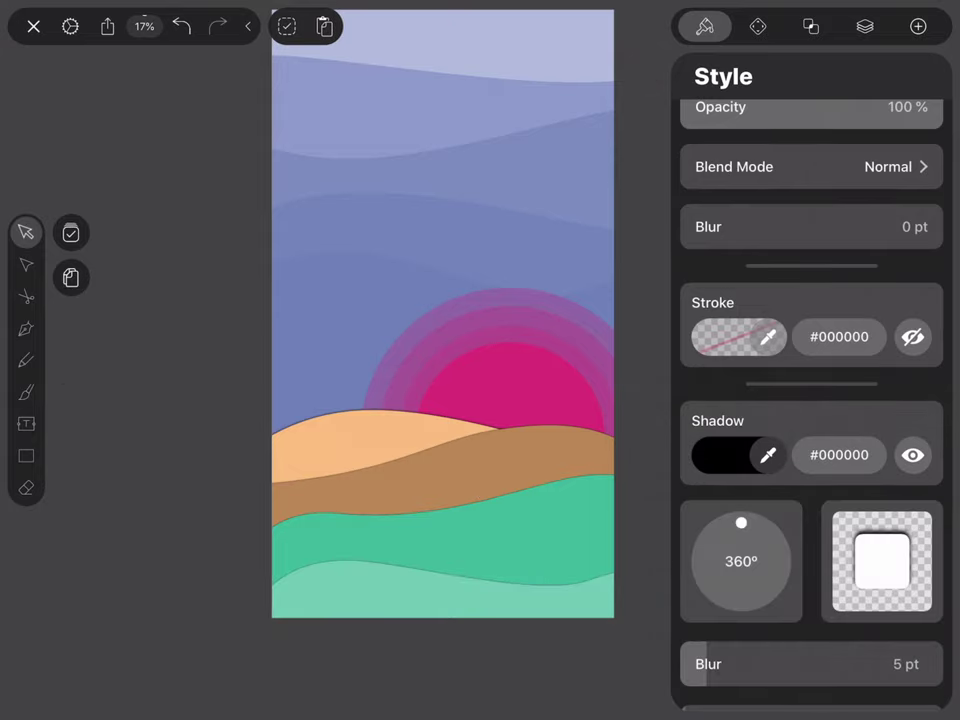
# Set the bottom teal wave's shadow blur to 10 pt and check a hill band's shadow.
pyautogui.scroll(-2, 810, 450)
pyautogui.click(440, 600)
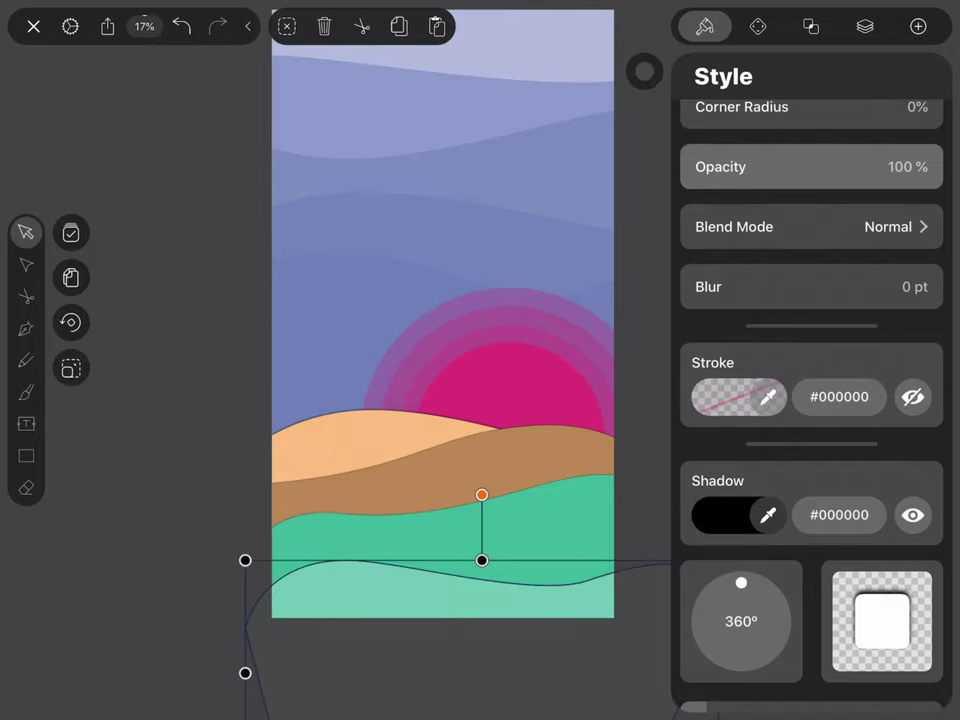
pyautogui.click(440, 530)
pyautogui.click(440, 600)
pyautogui.click(810, 664)
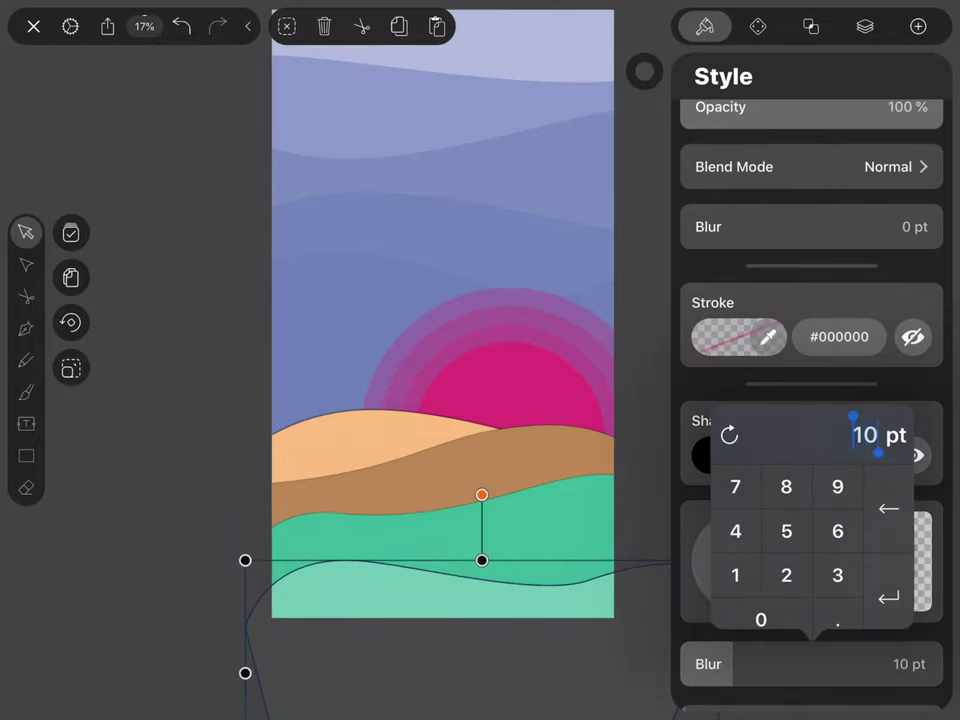
pyautogui.click(888, 598)
pyautogui.click(286, 26)
pyautogui.click(450, 465)
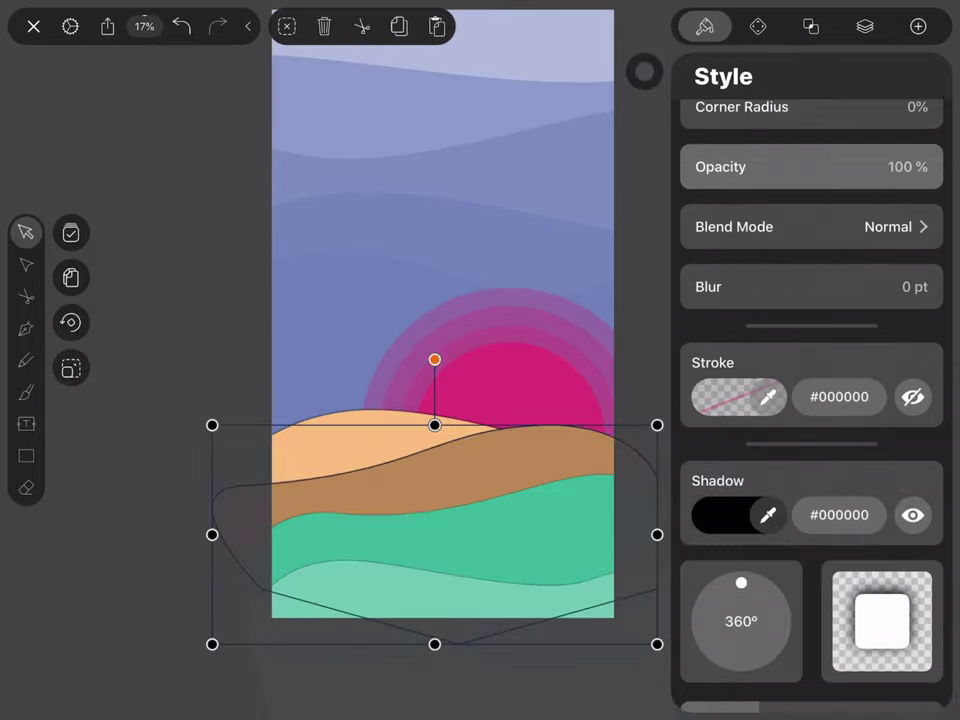
pyautogui.click(286, 26)
# Zoom in and draw a short slanted line on the green hill.
pyautogui.click(865, 26)
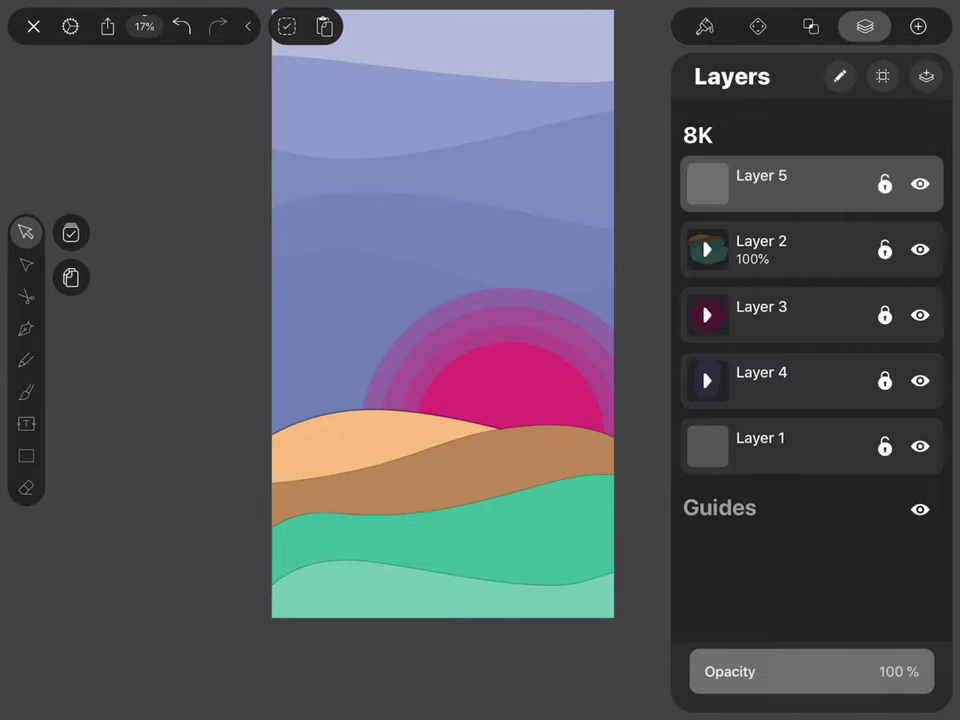
pyautogui.scroll(3, 560, 500)
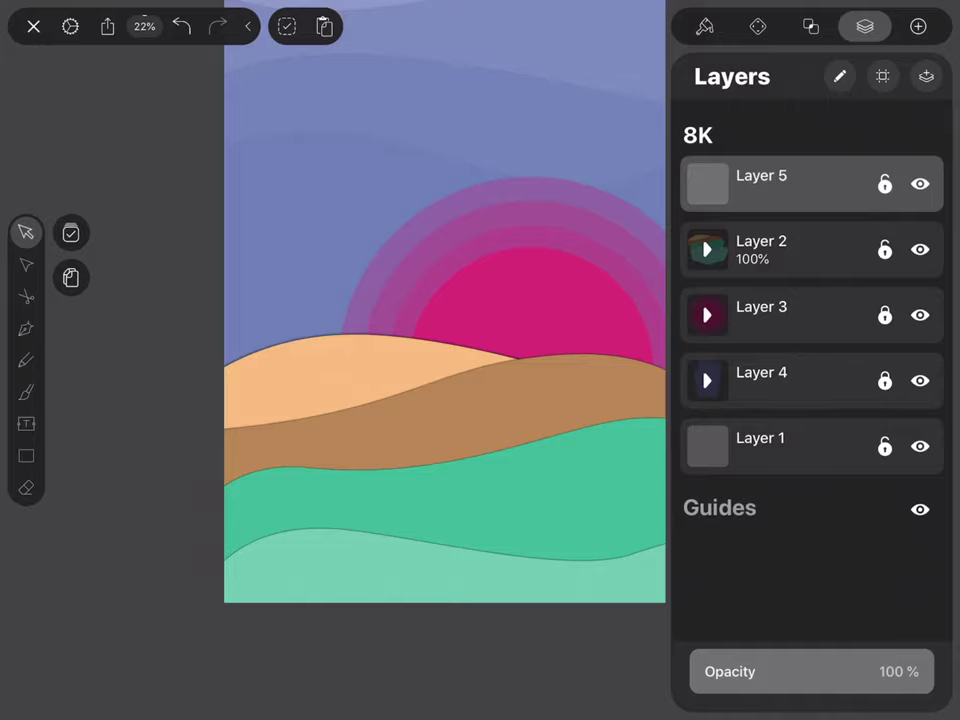
pyautogui.scroll(5, 440, 420)
pyautogui.click(758, 26)
pyautogui.click(26, 455)
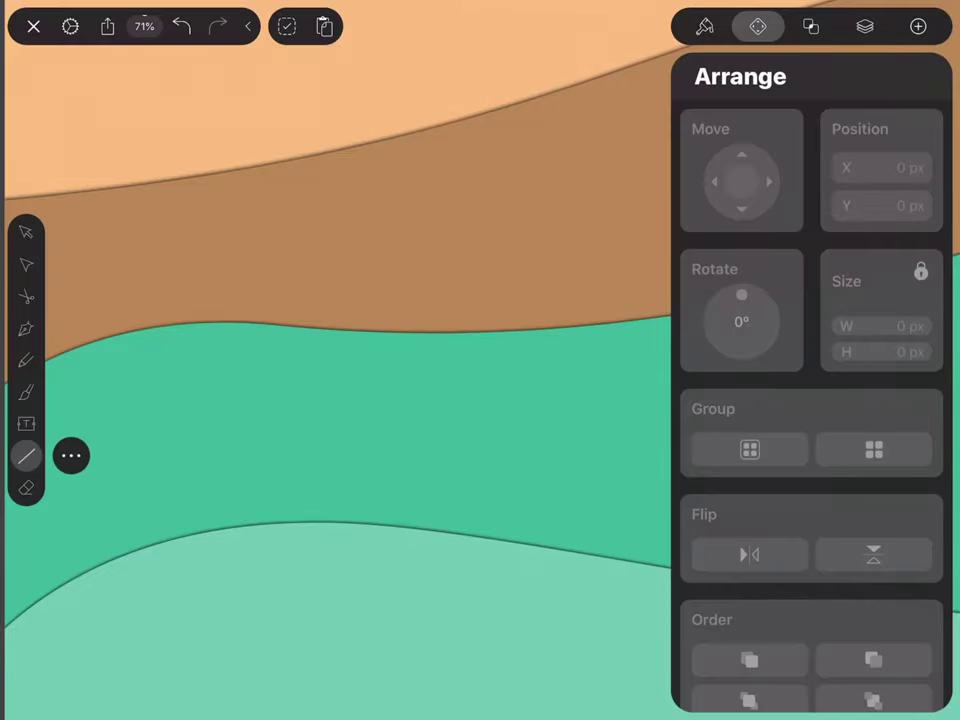
pyautogui.moveTo(242, 568); pyautogui.dragTo(241, 567)
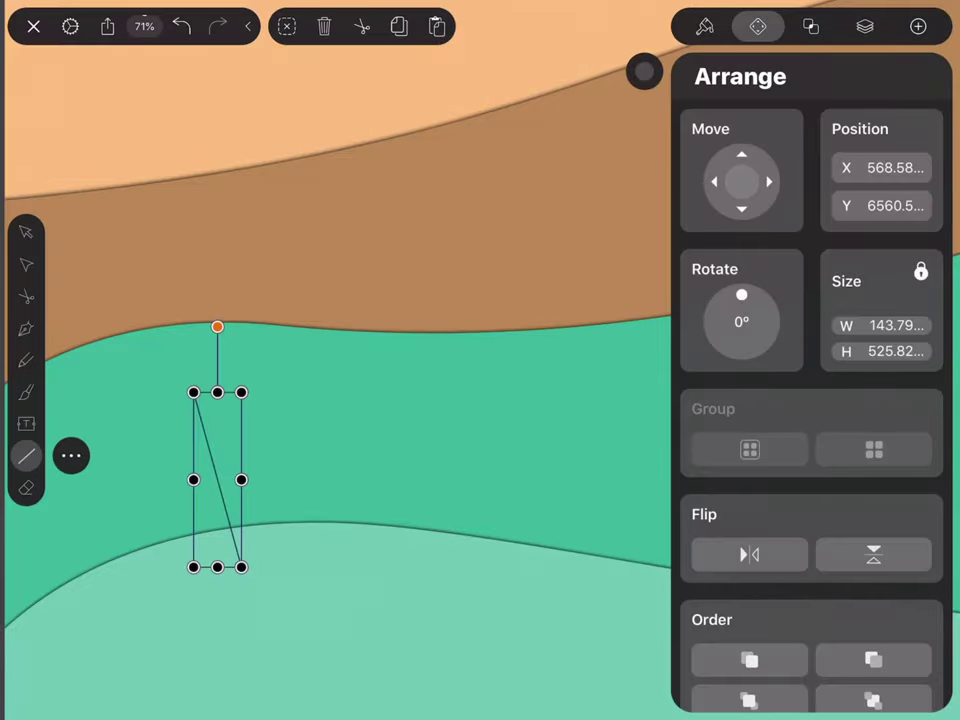
# Set the line's stroke width to 40 pt.
pyautogui.click(704, 26)
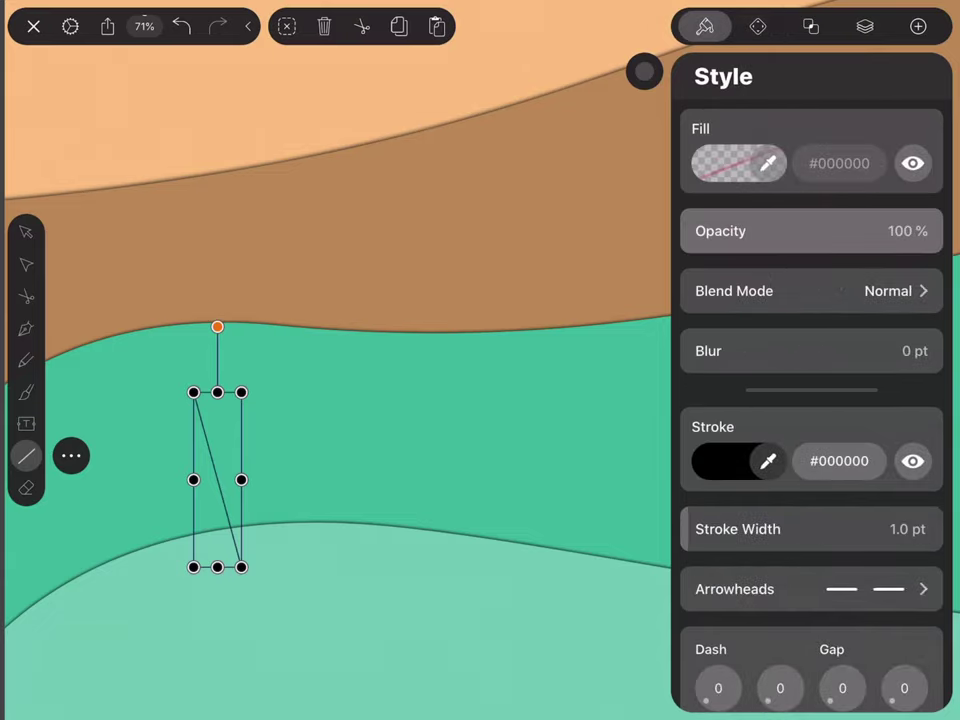
pyautogui.click(880, 529)
pyautogui.click(652, 600)
pyautogui.write('40')
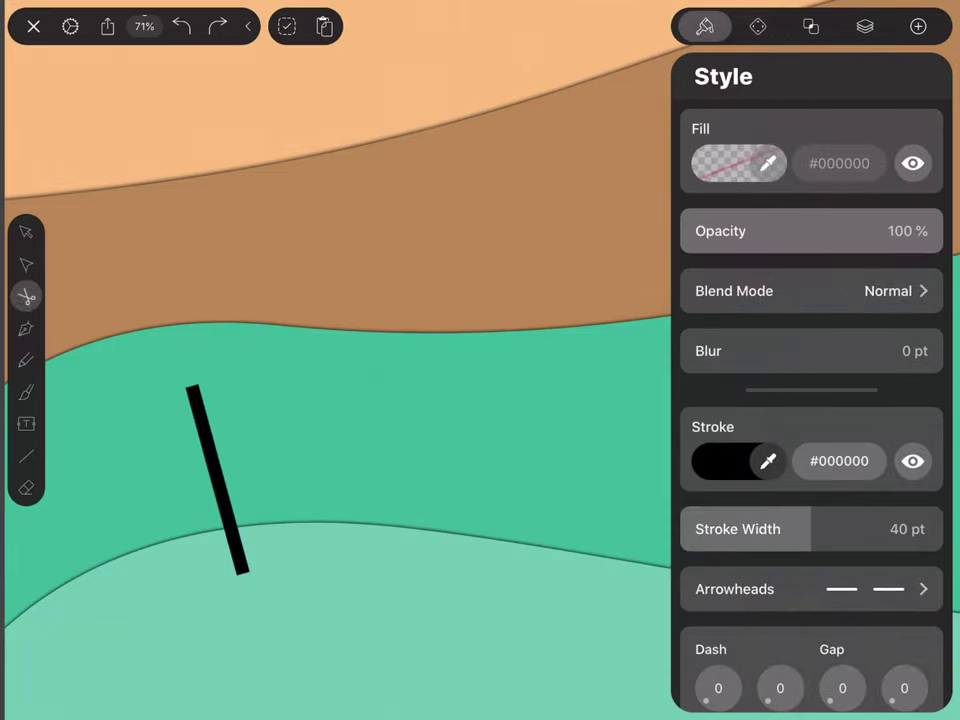
pyautogui.click(26, 328)
pyautogui.click(880, 529)
pyautogui.click(491, 580)
pyautogui.click(652, 600)
pyautogui.scroll(3, 300, 450)
# Draw a closed, curved frond shape at the trunk top and fill it black.
pyautogui.click(197, 381)
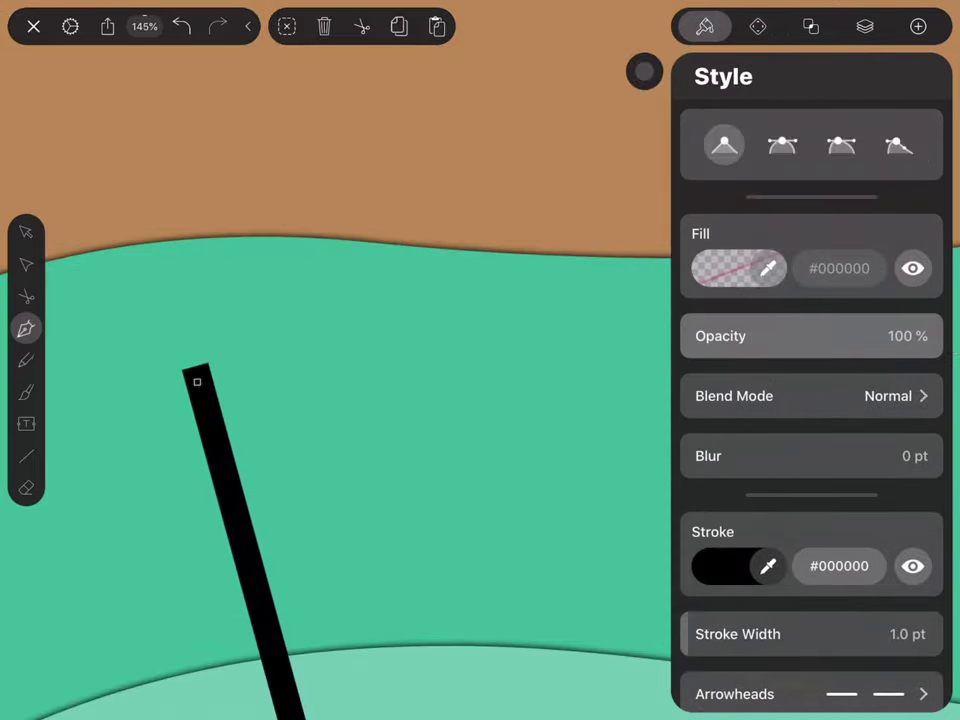
pyautogui.moveTo(141, 452); pyautogui.dragTo(160, 466)
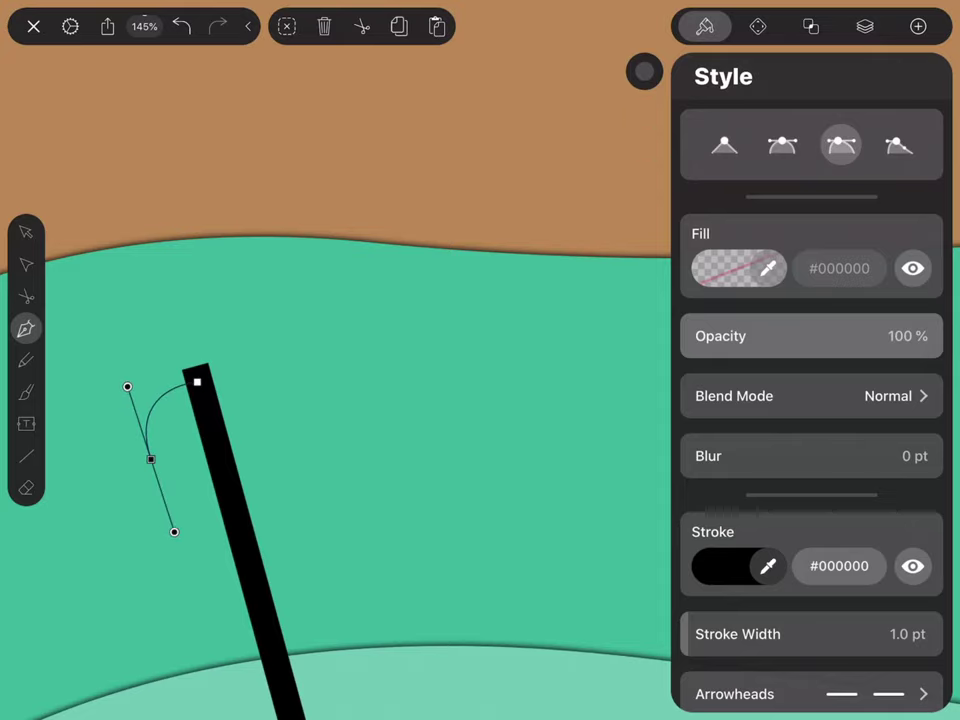
pyautogui.moveTo(134, 392); pyautogui.dragTo(164, 362)
pyautogui.click(197, 368)
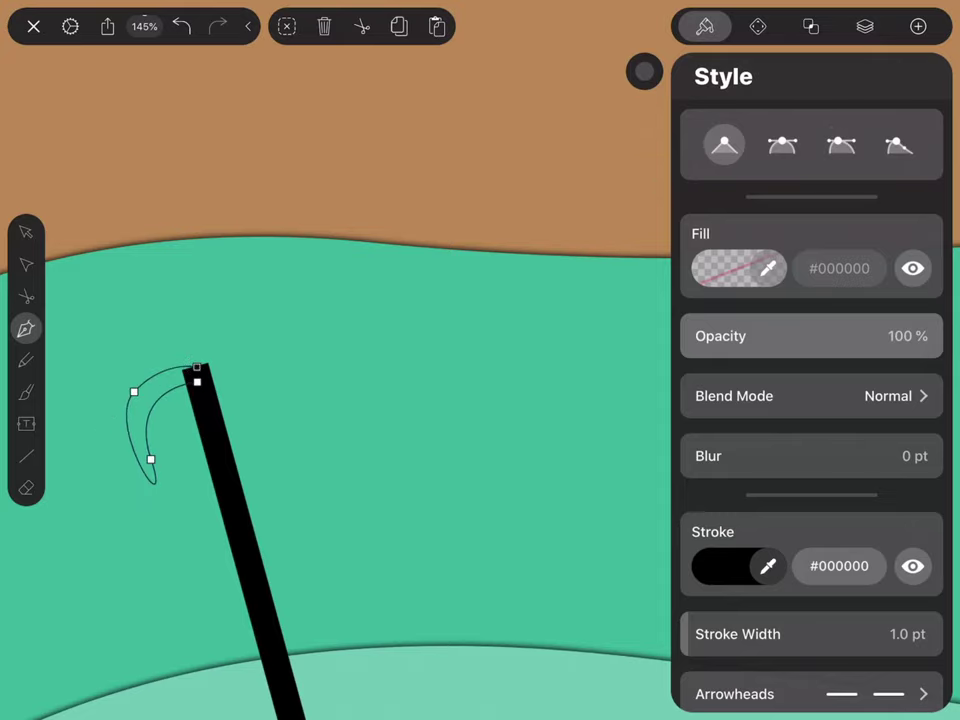
pyautogui.click(739, 268)
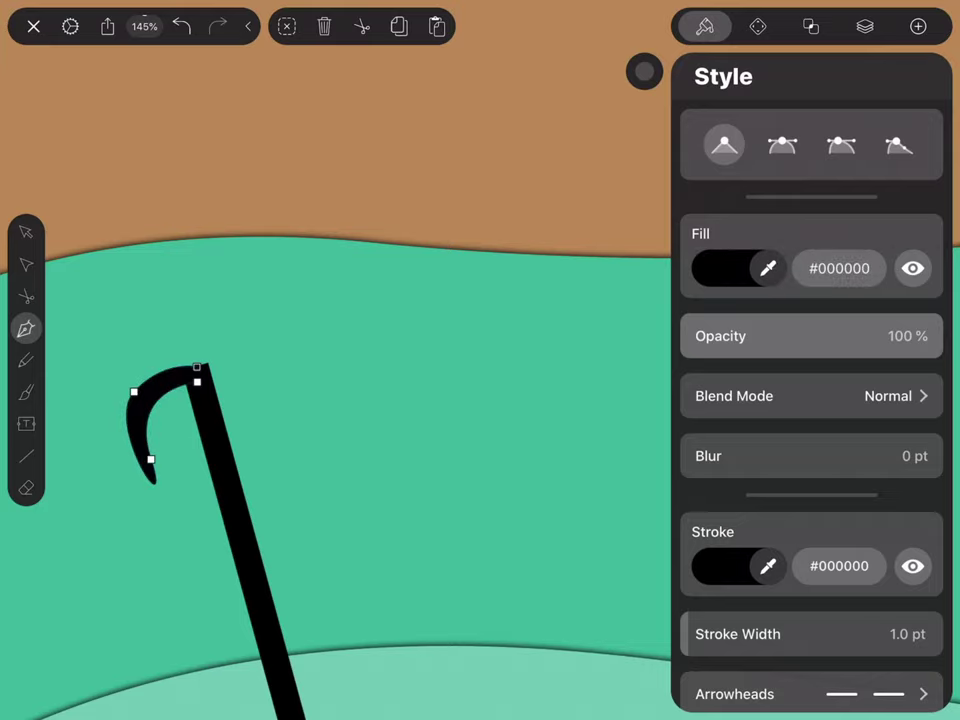
# Change the frond's tip point type and pull it into a sharper point.
pyautogui.click(26, 264)
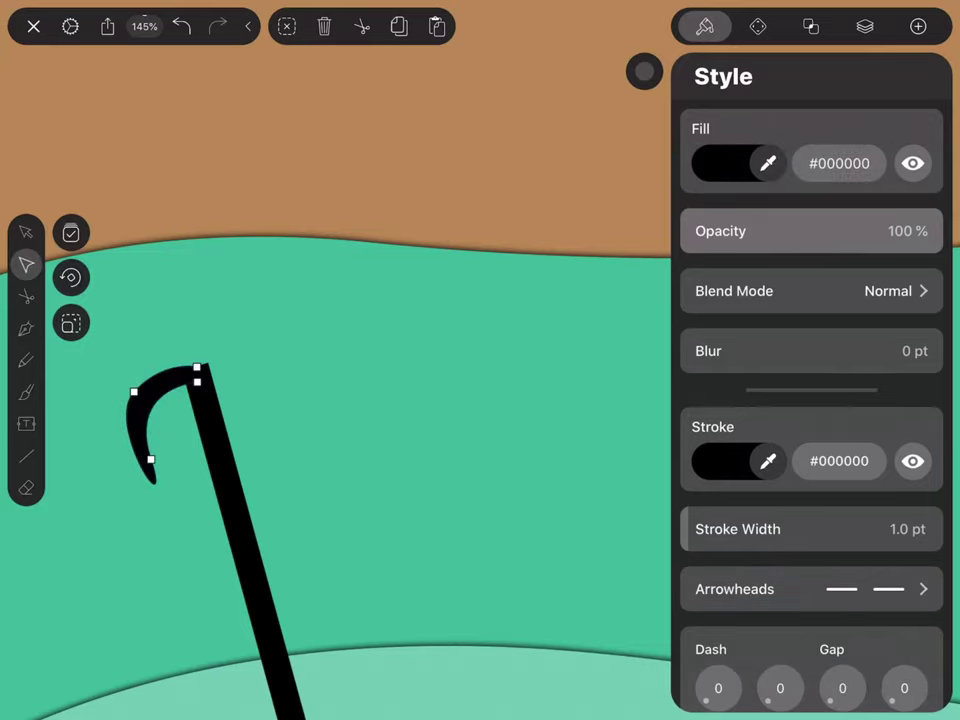
pyautogui.click(150, 485)
pyautogui.click(26, 232)
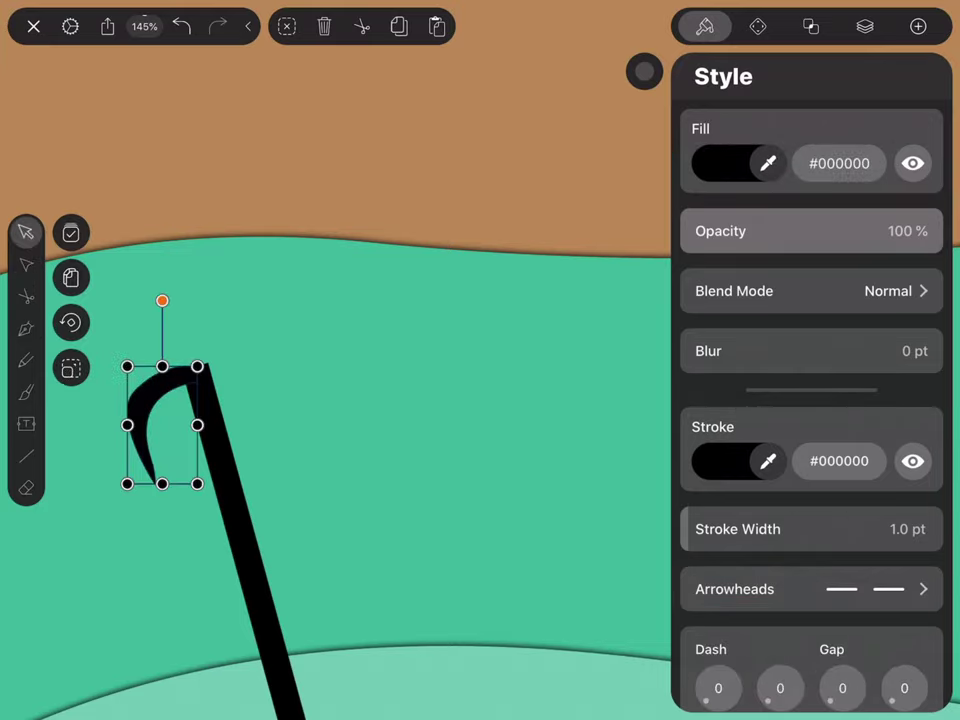
pyautogui.click(26, 264)
pyautogui.moveTo(150, 459); pyautogui.dragTo(140, 457)
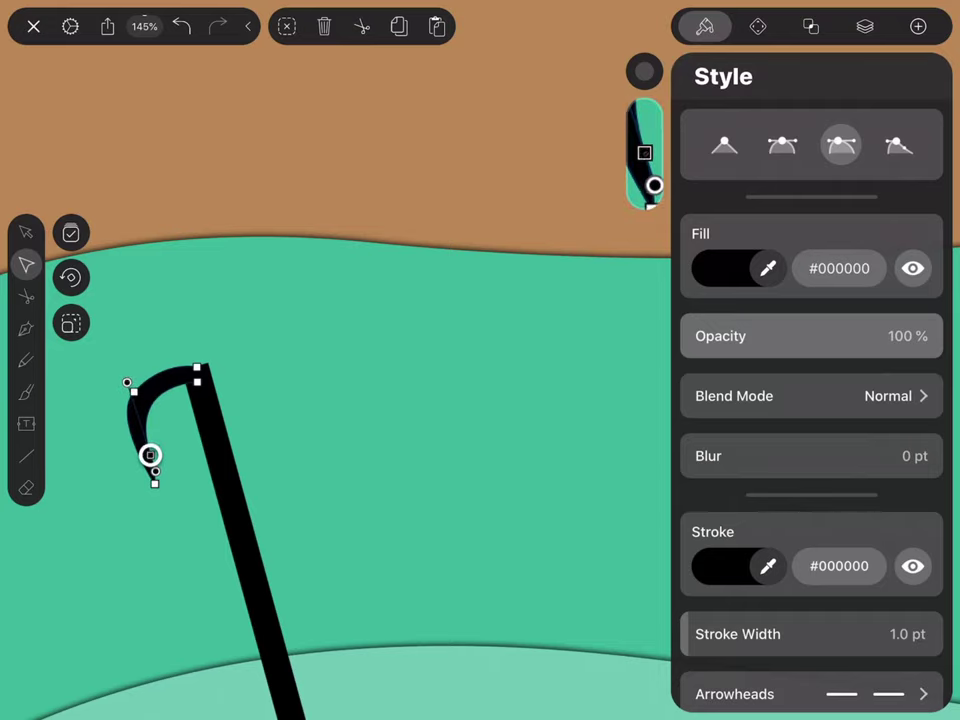
pyautogui.click(26, 232)
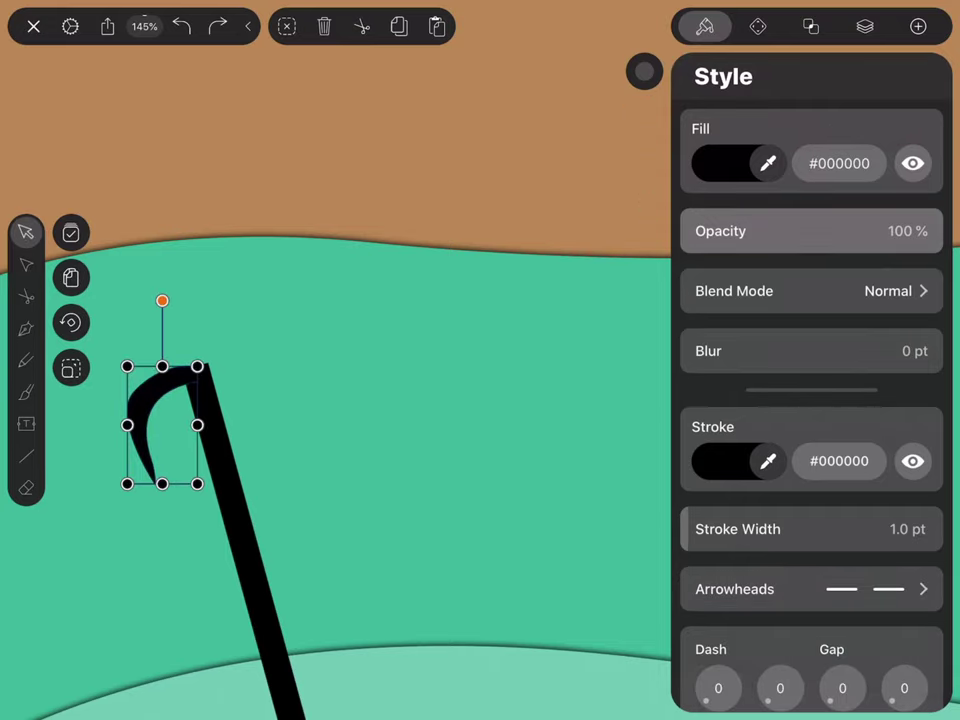
# Rotate the frond to lean sideways and position it on the trunk's crown.
pyautogui.click(71, 322)
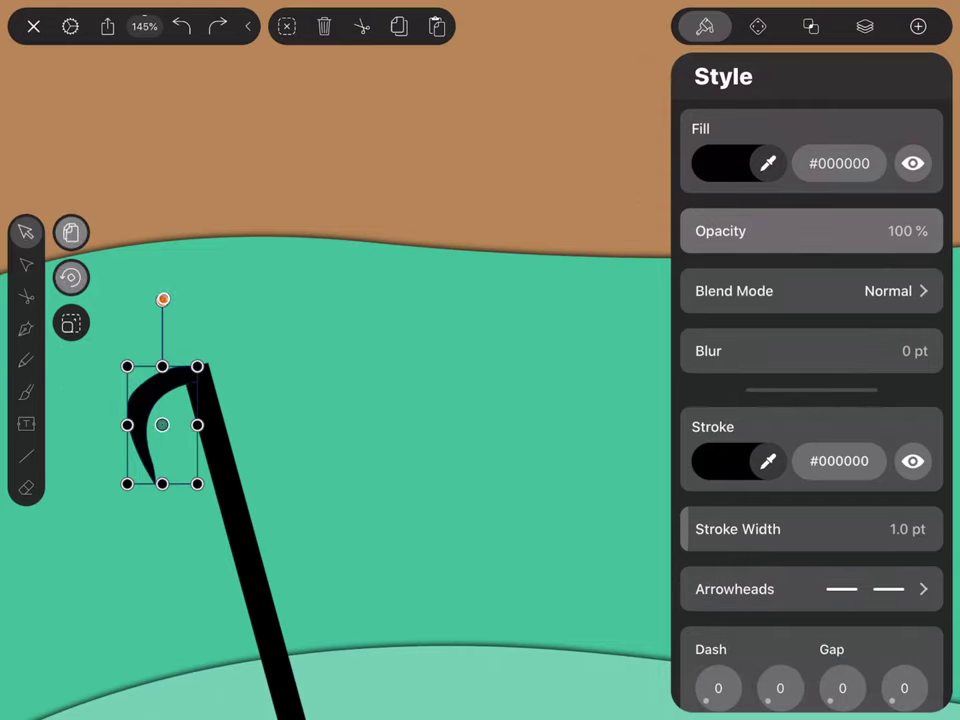
pyautogui.moveTo(163, 299); pyautogui.dragTo(291, 349)
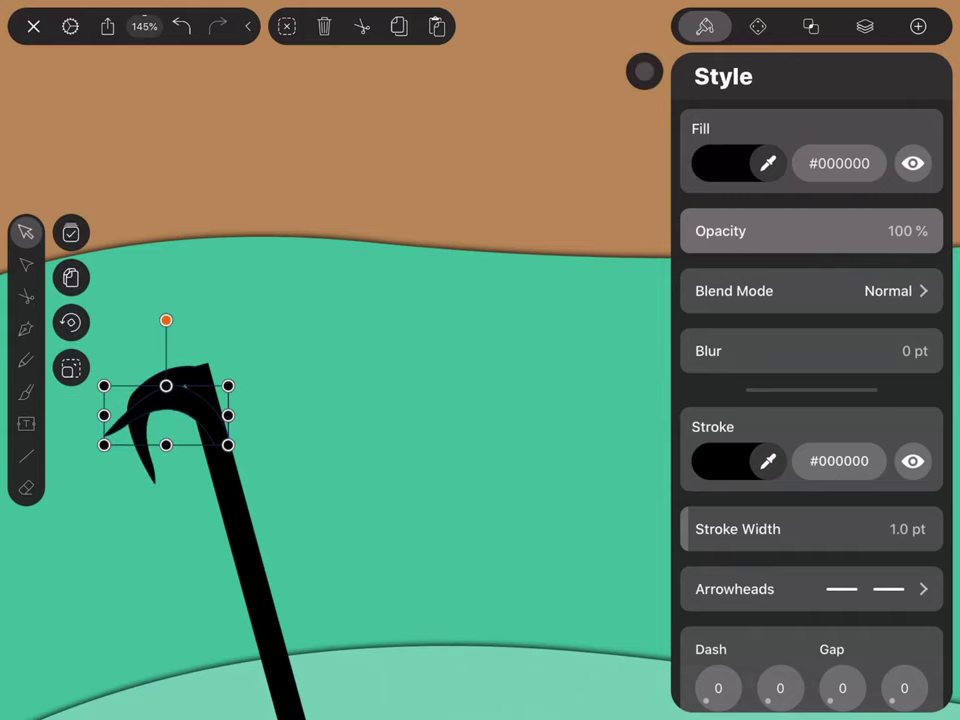
pyautogui.moveTo(196, 407)
pyautogui.mouseDown()
pyautogui.moveTo(168, 343)
pyautogui.moveTo(197, 306)
pyautogui.mouseUp()
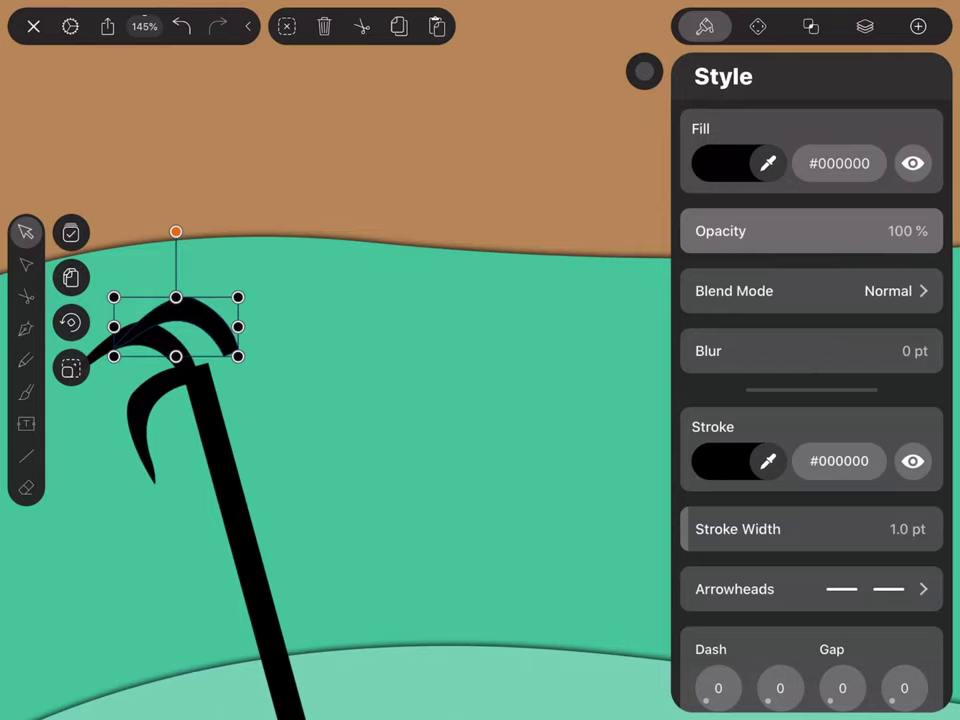
pyautogui.click(758, 26)
pyautogui.moveTo(144, 318)
pyautogui.mouseDown()
pyautogui.moveTo(223, 343)
pyautogui.moveTo(199, 306)
pyautogui.mouseUp()
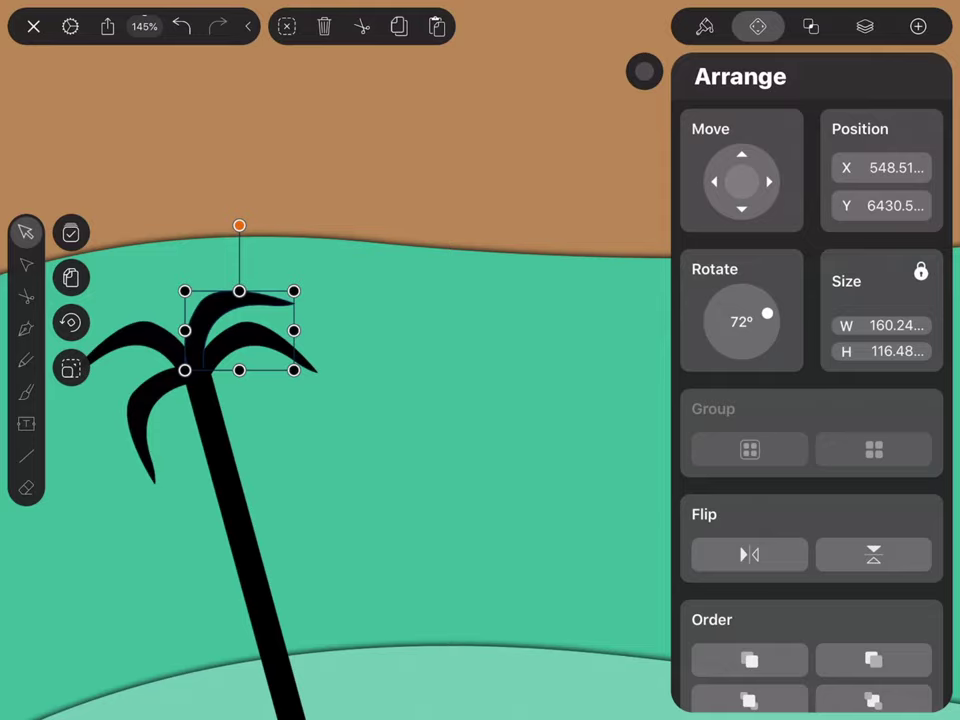
# Reshape the top frond by moving its tip point.
pyautogui.click(26, 264)
pyautogui.moveTo(193, 298); pyautogui.dragTo(187, 287)
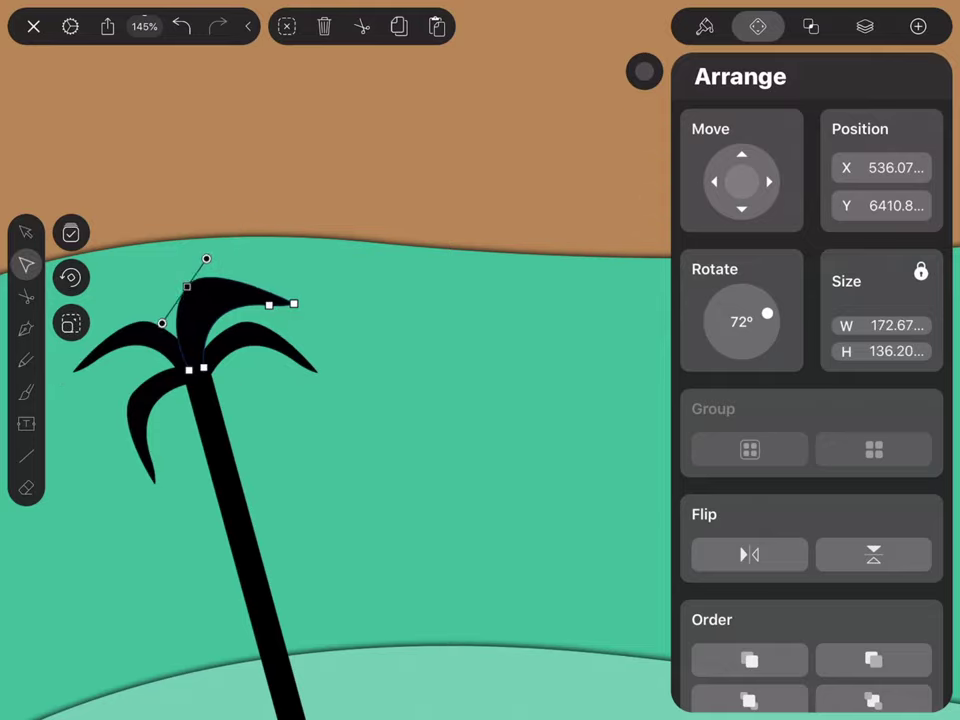
pyautogui.click(508, 261)
pyautogui.scroll(-5, 379, 397)
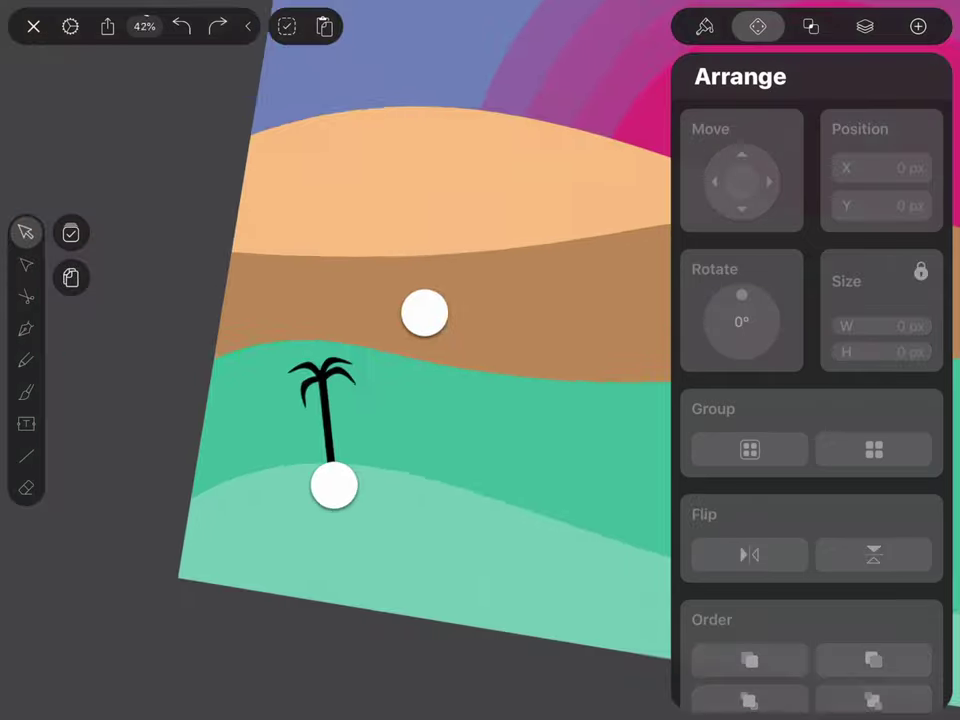
pyautogui.scroll(5, 379, 397)
# Nudge the left frond down and reshape the lower-left frond's curve.
pyautogui.click(180, 340)
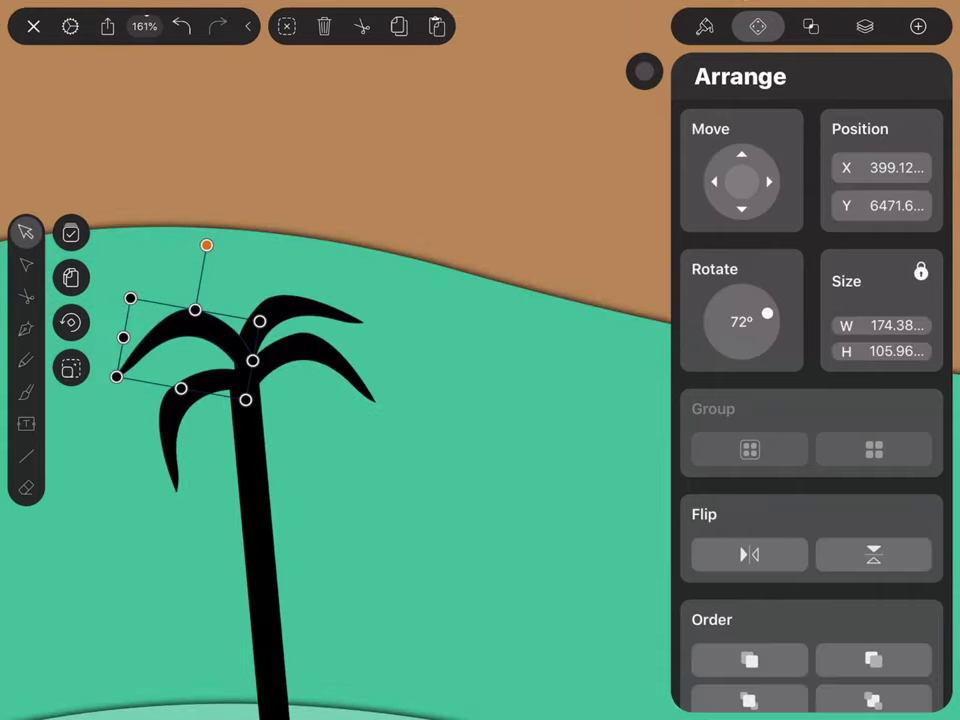
pyautogui.moveTo(230, 334); pyautogui.dragTo(221, 347)
pyautogui.click(320, 355)
pyautogui.click(26, 264)
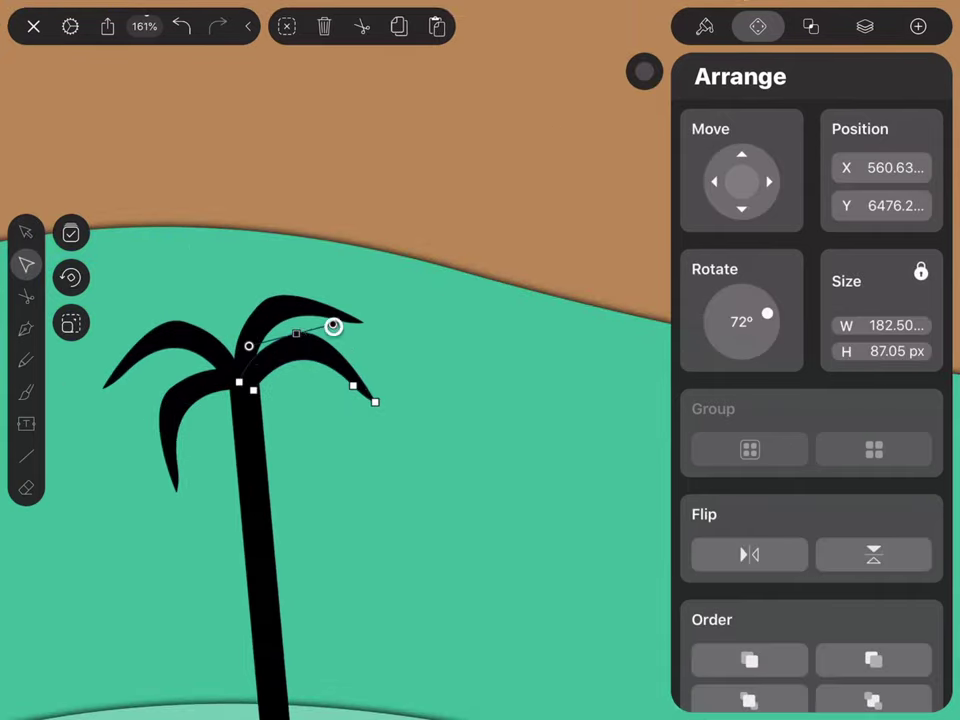
pyautogui.click(168, 430)
pyautogui.moveTo(221, 349); pyautogui.dragTo(163, 381)
pyautogui.click(146, 317)
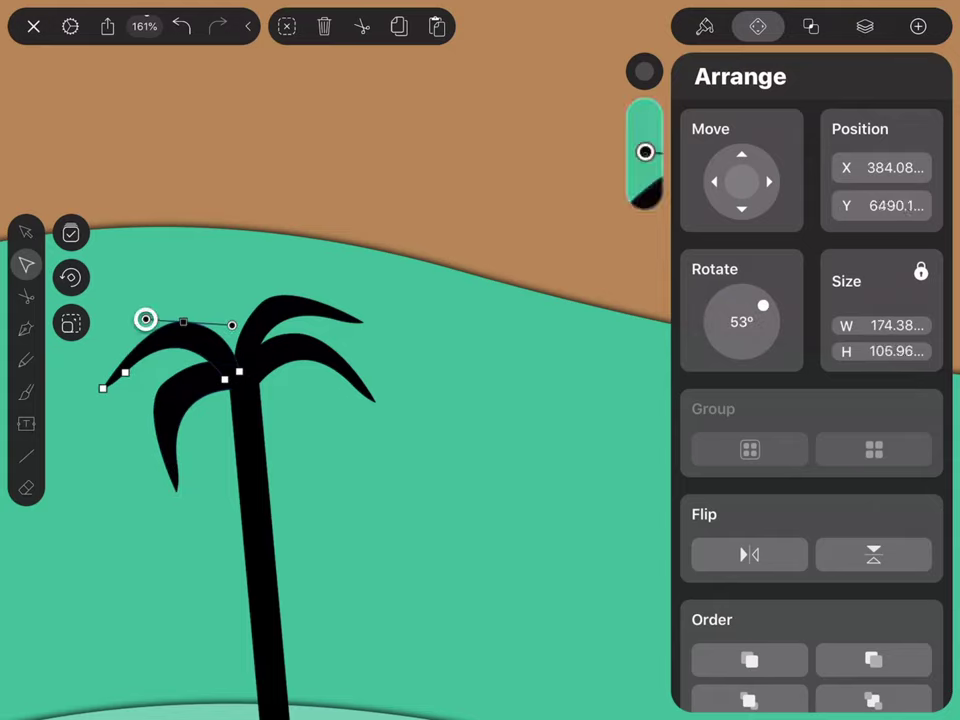
pyautogui.click(300, 310)
# Nudge the lower-right frond down and right, then reselect the crown's fronds.
pyautogui.scroll(-1, 384, 463)
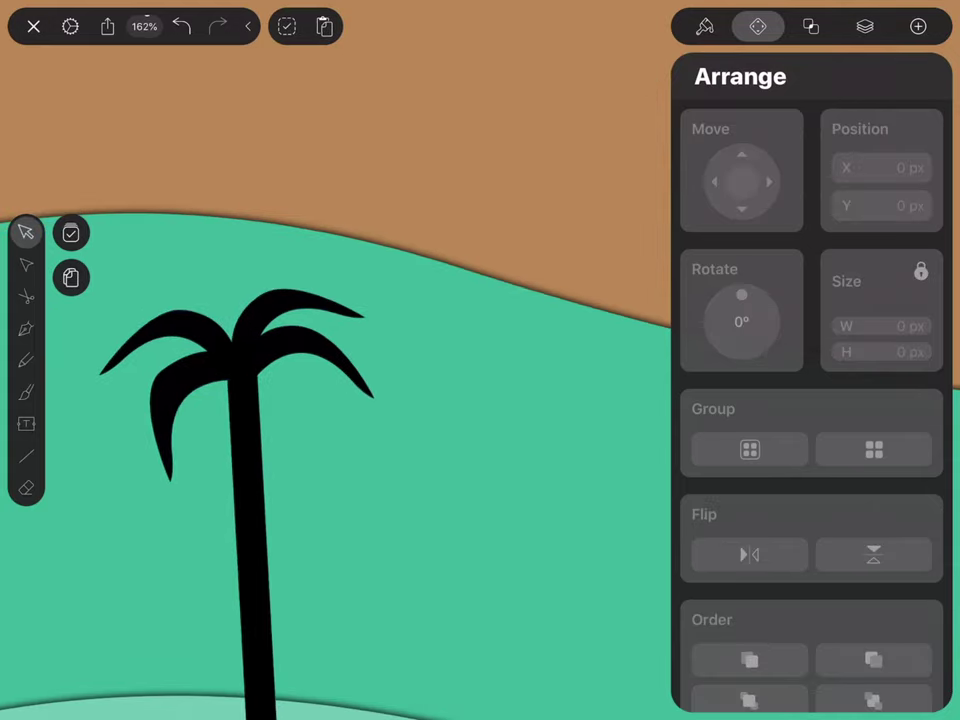
pyautogui.click(320, 349)
pyautogui.moveTo(320, 349); pyautogui.dragTo(329, 364)
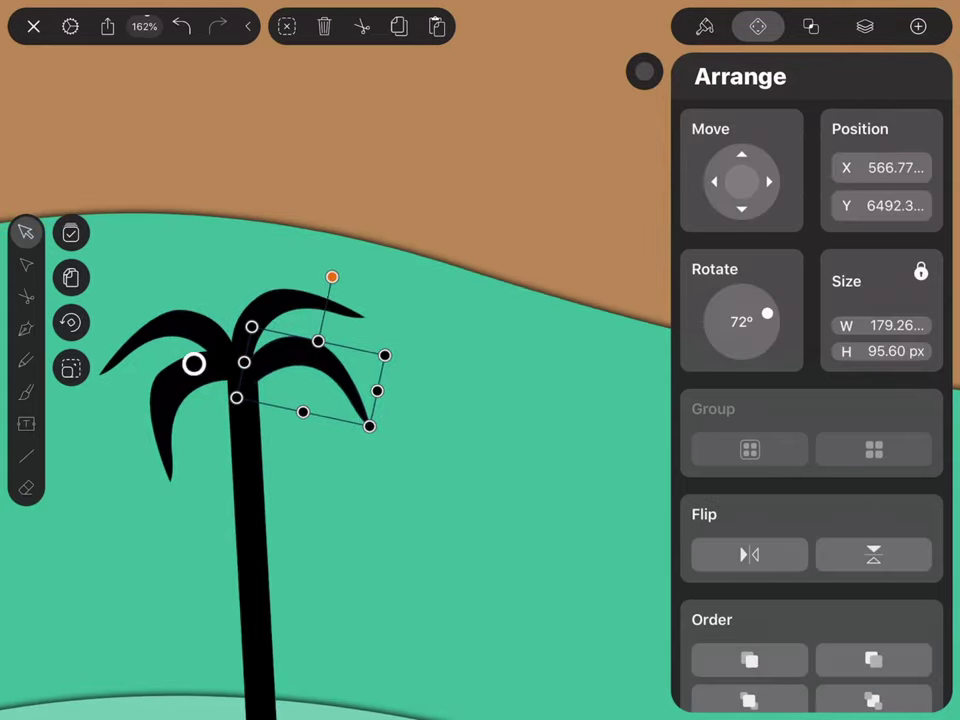
pyautogui.click(193, 365)
pyautogui.click(160, 345)
pyautogui.click(150, 250)
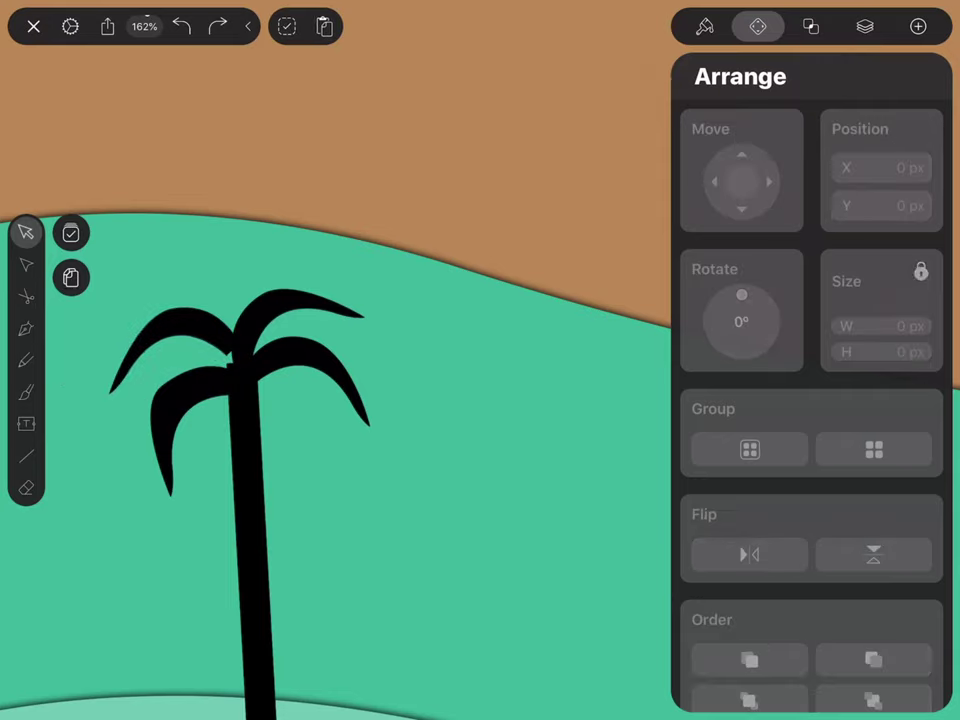
pyautogui.click(170, 340)
pyautogui.click(269, 308)
pyautogui.click(26, 264)
pyautogui.scroll(-5, 420, 436)
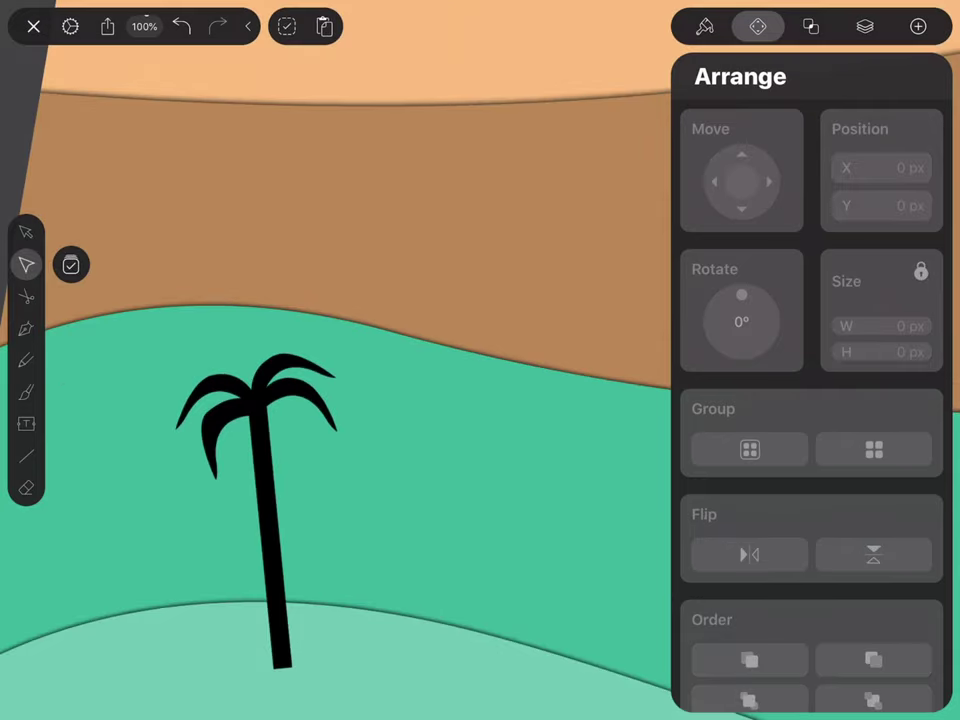
# Bend the trunk's base into a curve and select the trunk with all its fronds.
pyautogui.click(270, 530)
pyautogui.scroll(-2, 400, 400)
pyautogui.moveTo(257, 575); pyautogui.dragTo(317, 621)
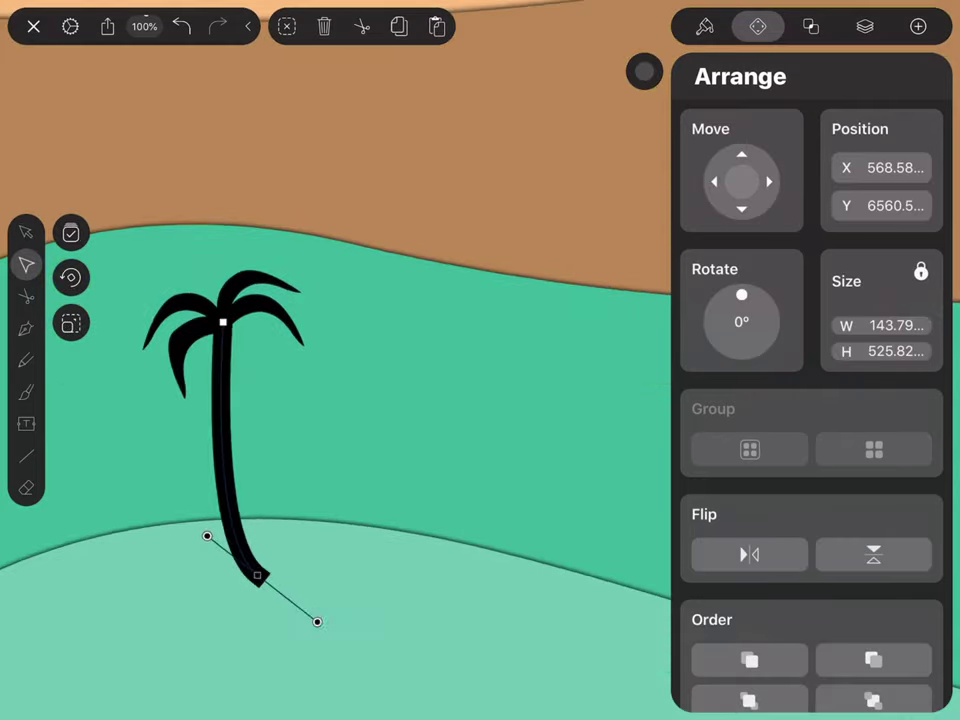
pyautogui.click(26, 232)
pyautogui.click(165, 350)
pyautogui.click(270, 285)
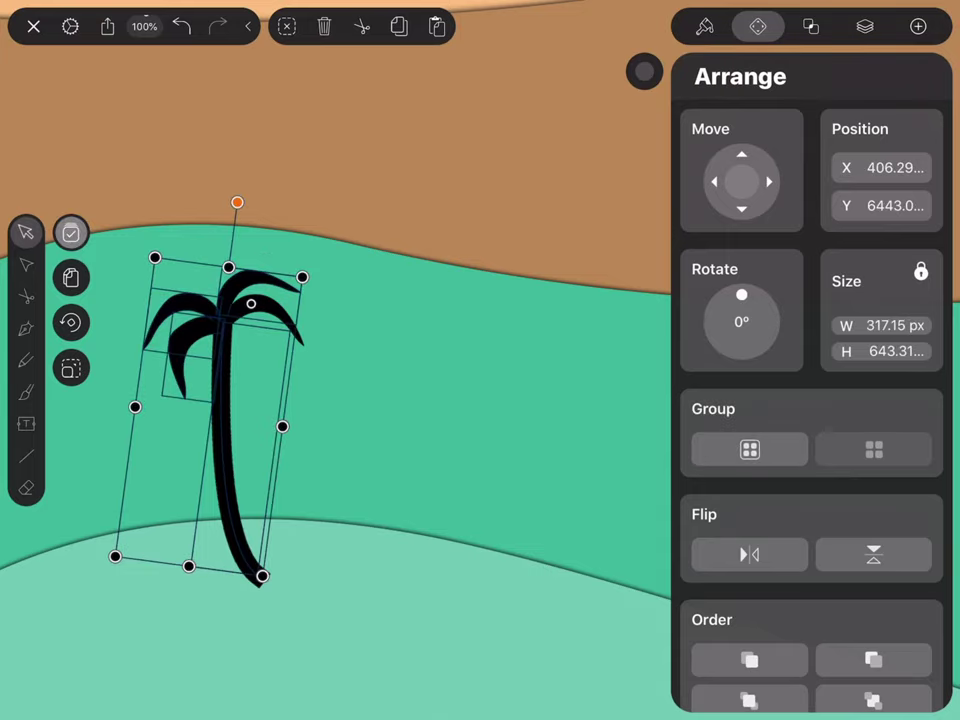
# Place a copy of the palm to the right and mirror it horizontally.
pyautogui.click(70, 277)
pyautogui.moveTo(228, 440); pyautogui.dragTo(340, 456)
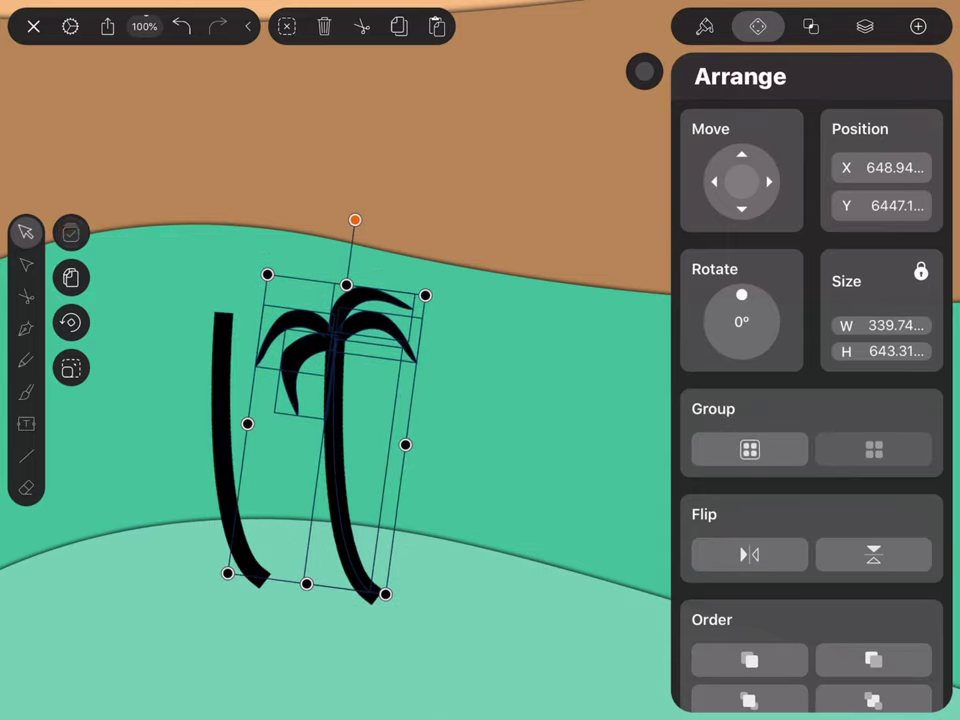
pyautogui.click(343, 493)
pyautogui.click(70, 232)
pyautogui.click(352, 303)
pyautogui.click(250, 400)
pyautogui.click(777, 560)
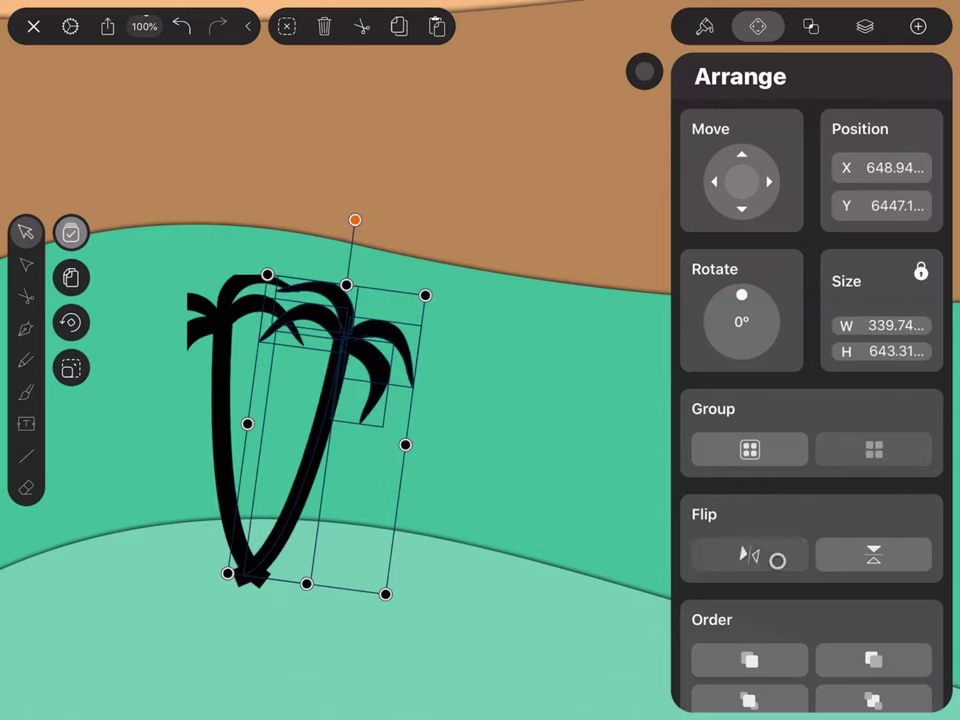
pyautogui.moveTo(300, 430); pyautogui.dragTo(360, 438)
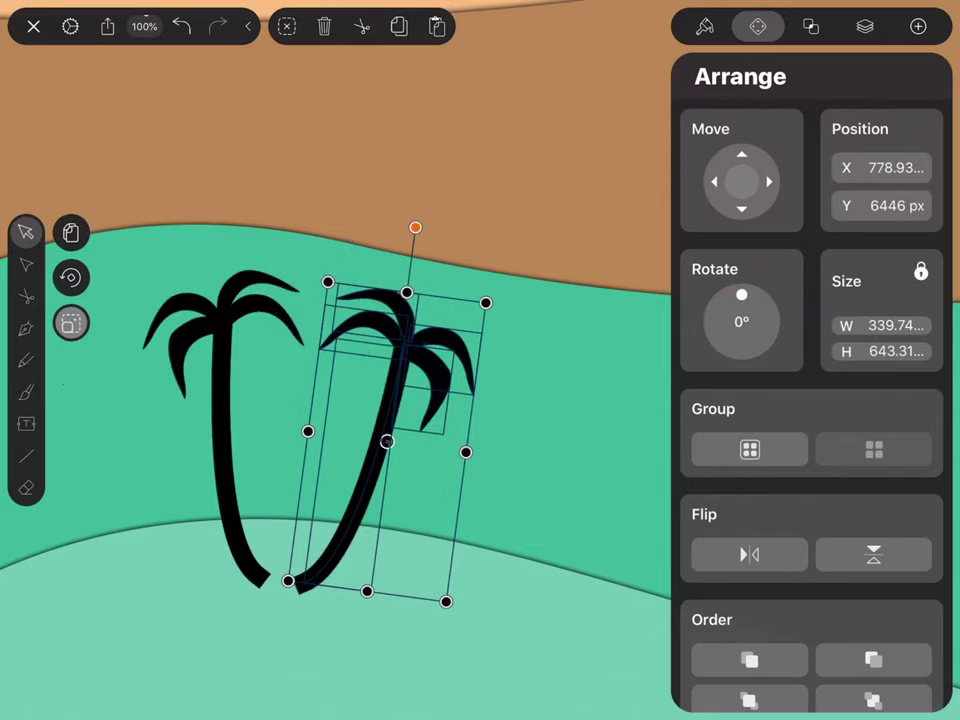
# Enlarge and stretch the mirrored palm so it leans right across the first.
pyautogui.moveTo(485, 302); pyautogui.dragTo(518, 269)
pyautogui.moveTo(252, 632); pyautogui.dragTo(227, 597)
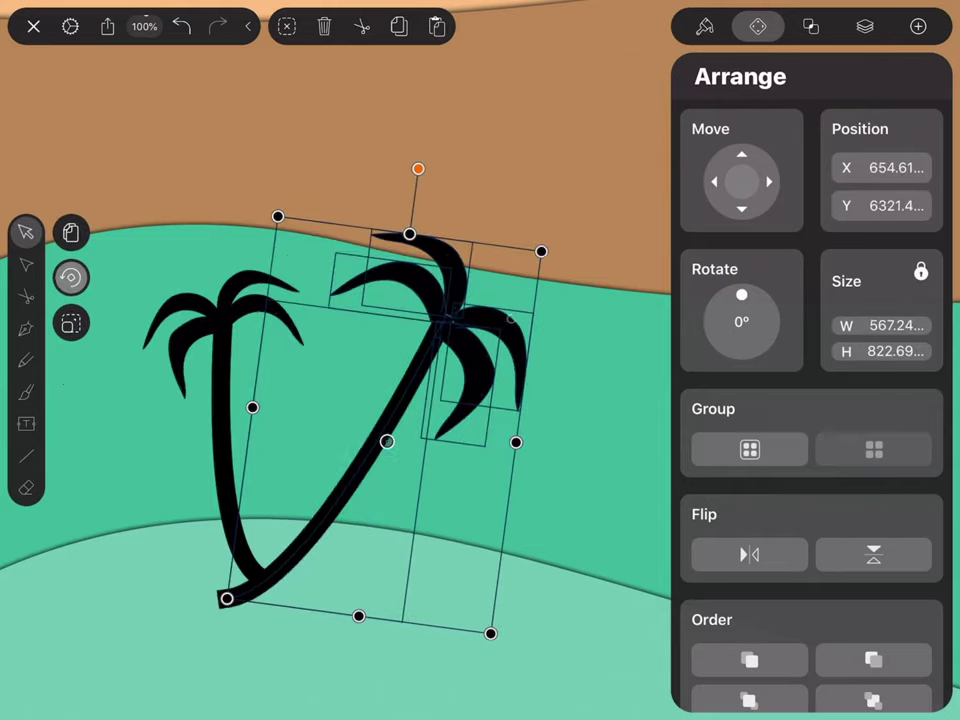
pyautogui.scroll(-3, 420, 420)
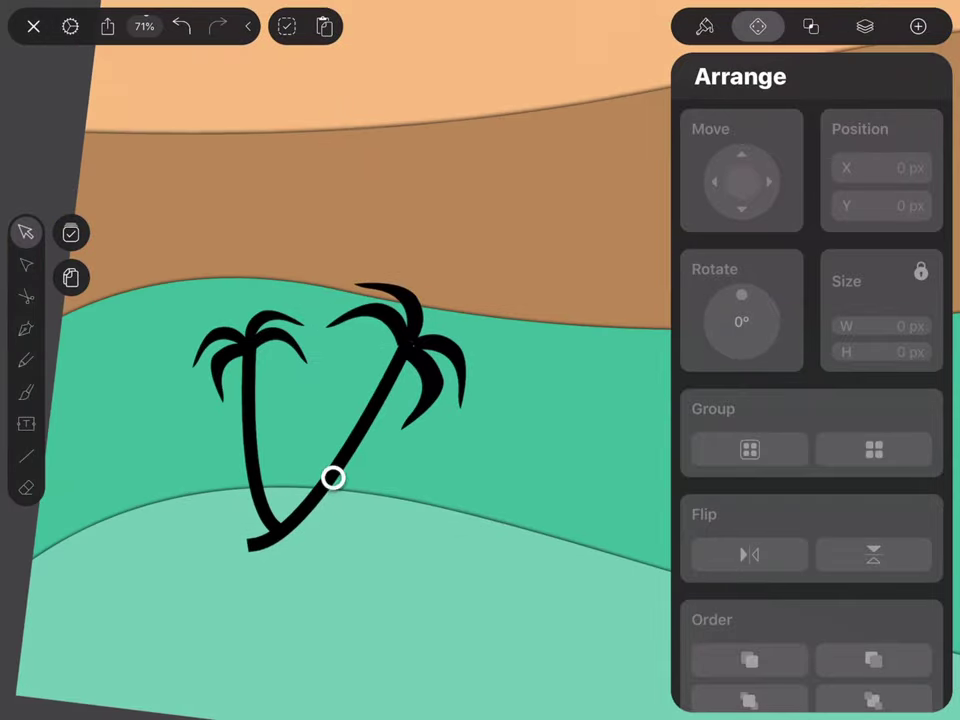
pyautogui.click(414, 354)
pyautogui.moveTo(253, 542); pyautogui.dragTo(241, 528)
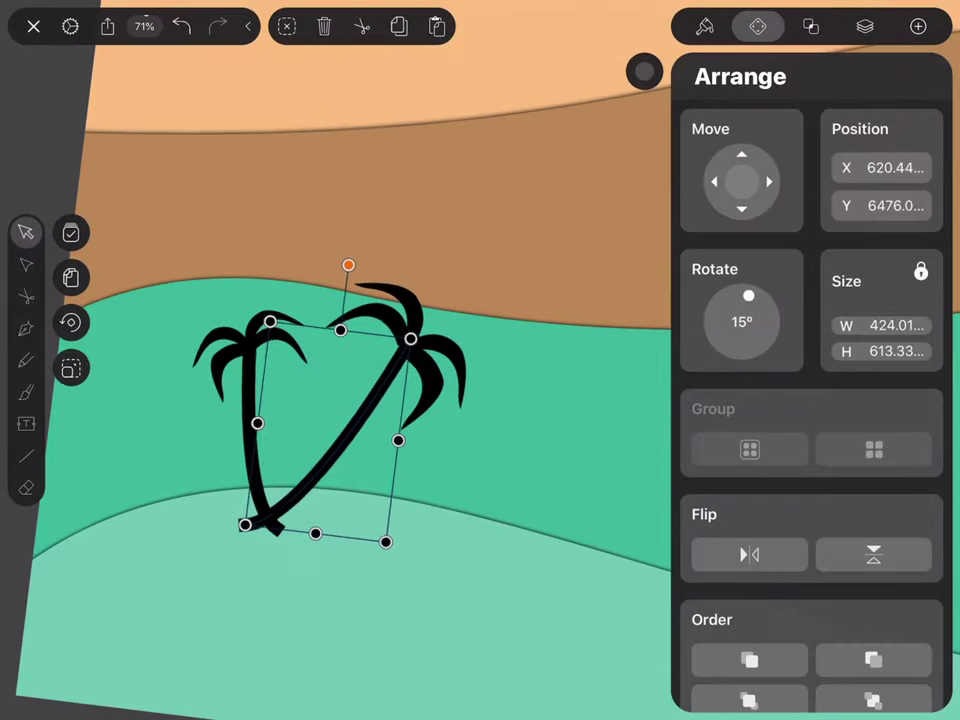
pyautogui.click(366, 407)
# Select the right palm's fronds, clear the selection and check the view.
pyautogui.click(436, 342)
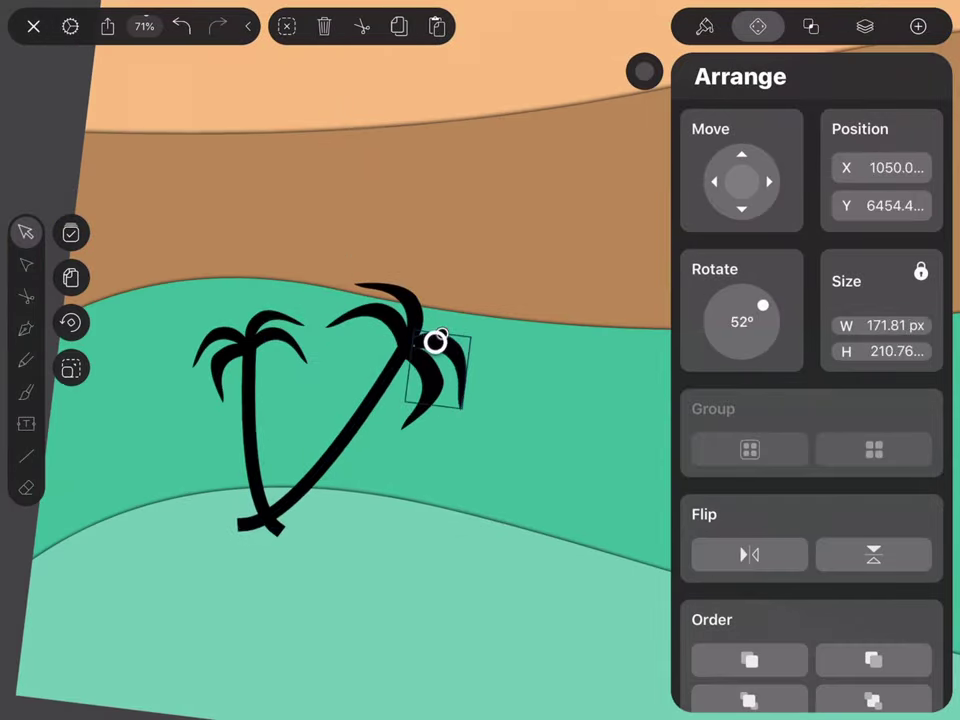
pyautogui.scroll(3, 430, 370)
pyautogui.click(500, 450)
pyautogui.scroll(-5, 474, 418)
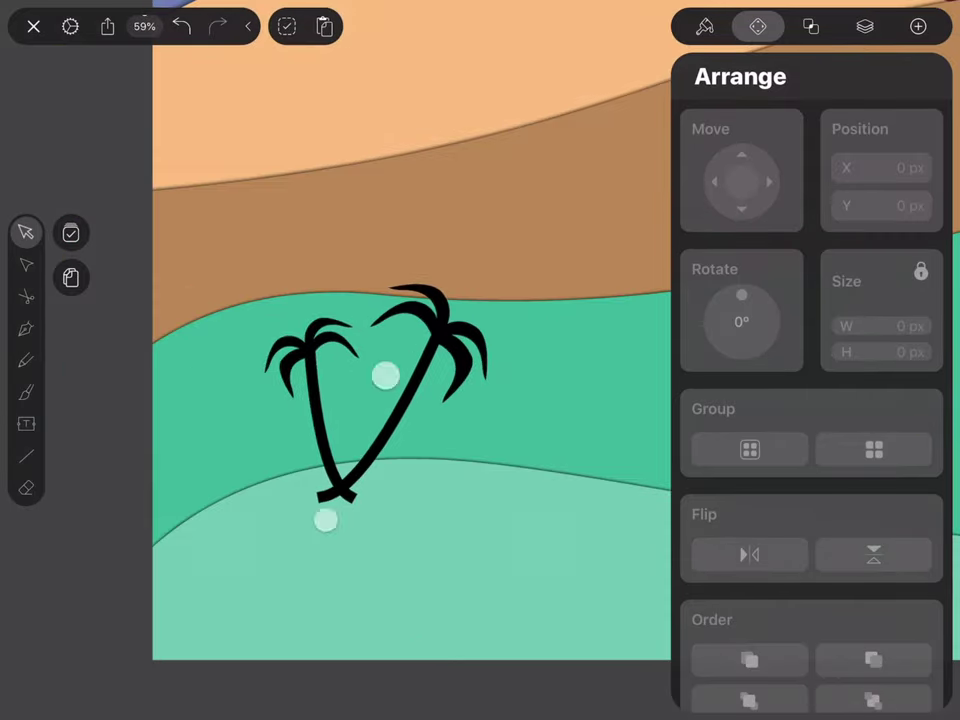
pyautogui.scroll(-5, 355, 448)
pyautogui.scroll(8, 458, 442)
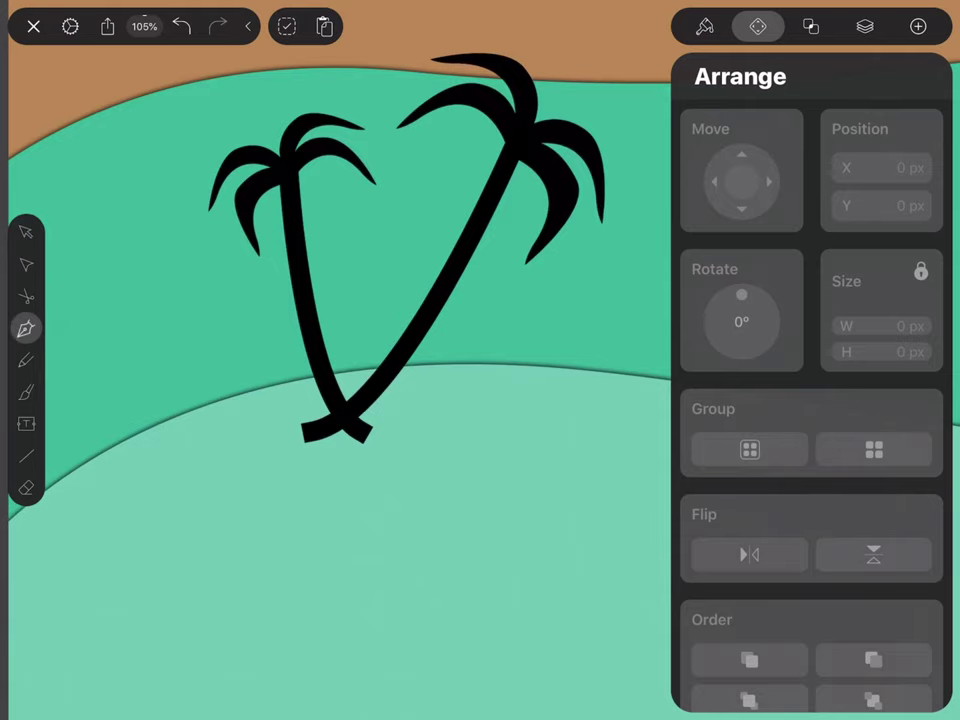
# Group the left palm, duplicate it, and flip the copy upside down below the tree.
pyautogui.moveTo(270, 145); pyautogui.dragTo(332, 257)
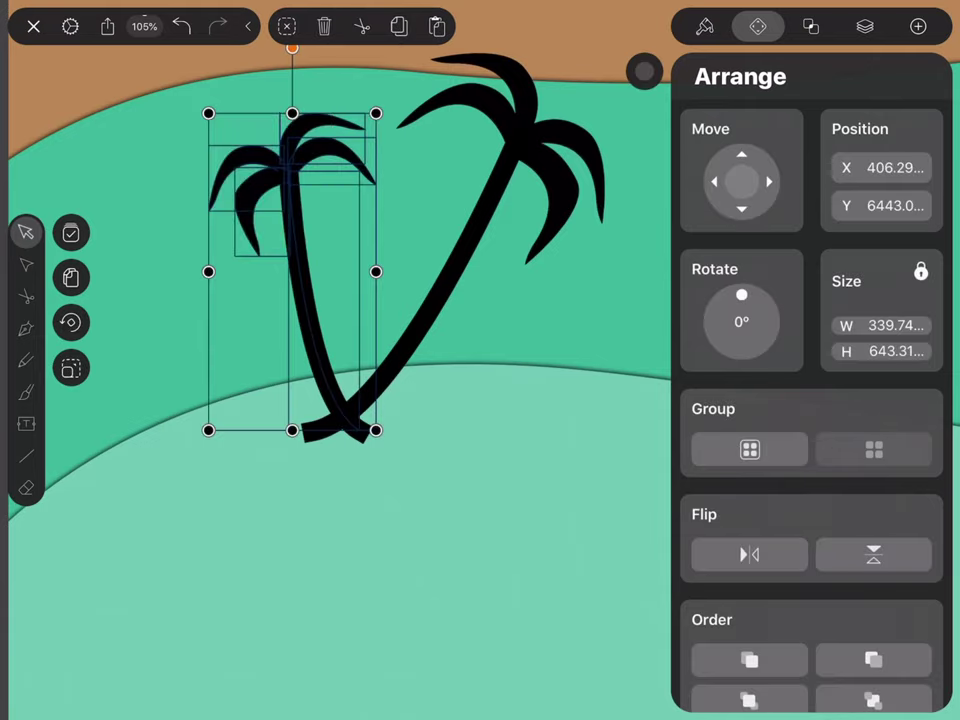
pyautogui.click(749, 449)
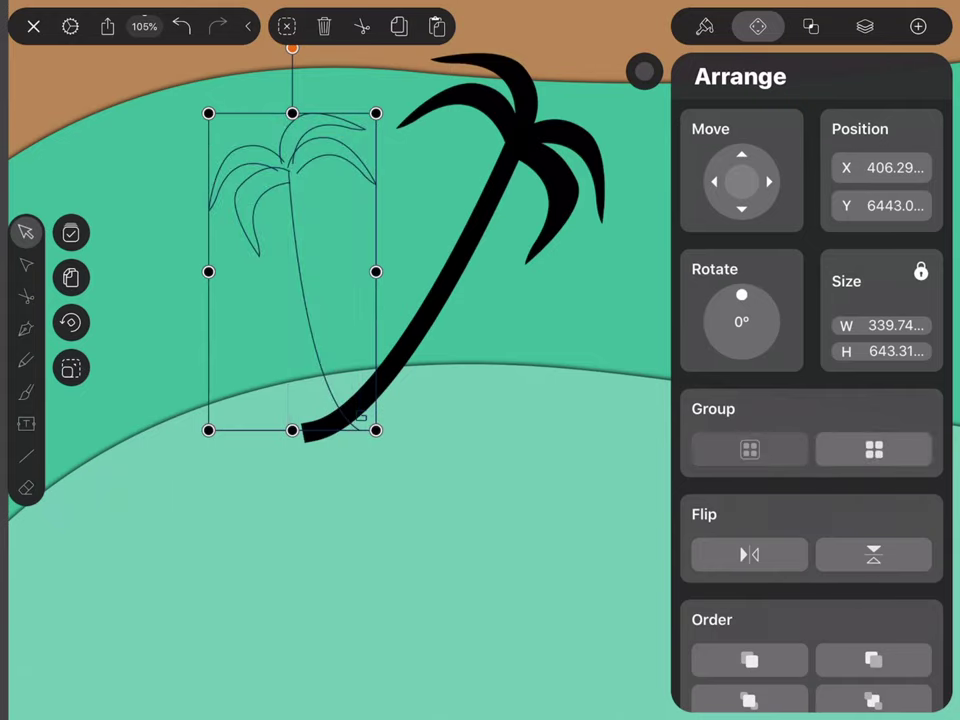
pyautogui.click(324, 225)
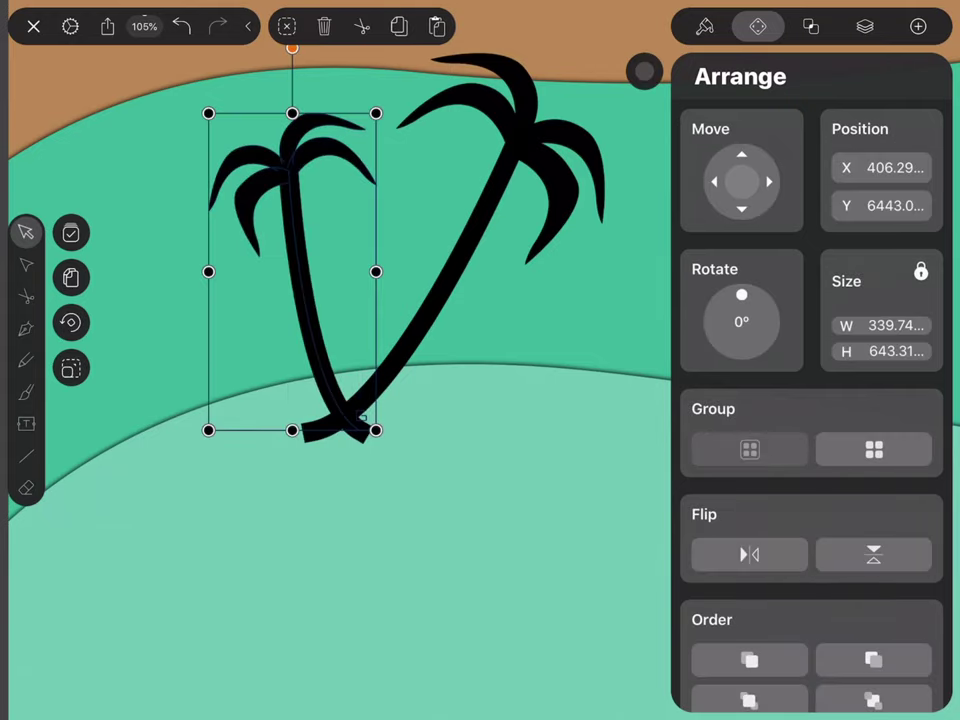
pyautogui.moveTo(341, 113); pyautogui.dragTo(360, 634)
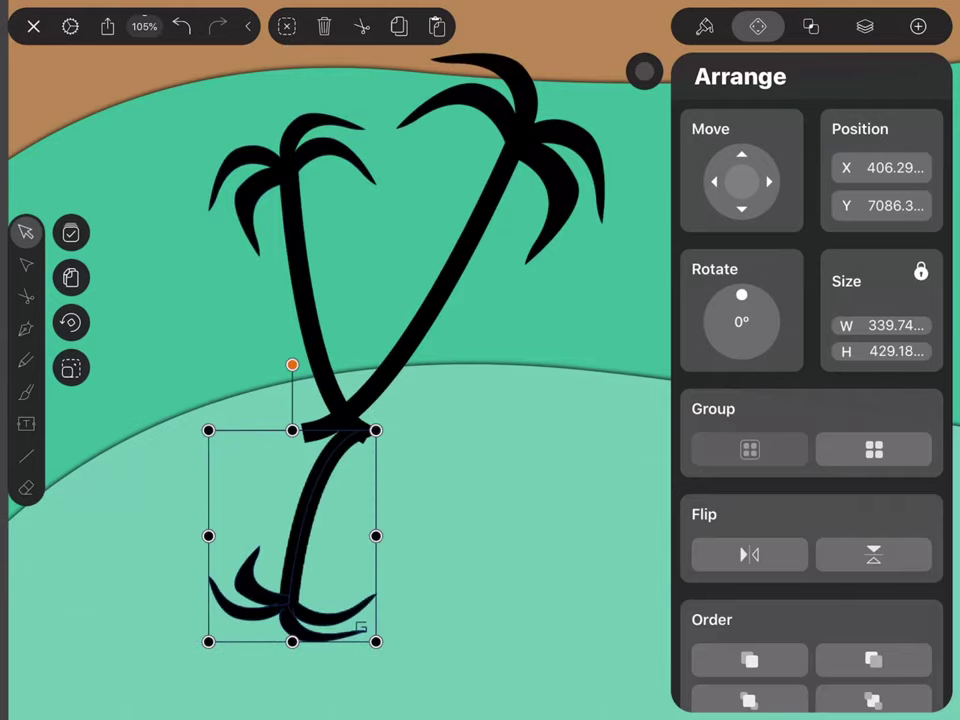
# Tilt, rotate and resize the upside-down copy, moving it down-left.
pyautogui.moveTo(291, 364)
pyautogui.mouseDown()
pyautogui.moveTo(256, 375)
pyautogui.moveTo(330, 345)
pyautogui.mouseUp()
pyautogui.moveTo(322, 497)
pyautogui.mouseDown()
pyautogui.moveTo(354, 538)
pyautogui.moveTo(449, 540)
pyautogui.mouseUp()
pyautogui.scroll(-2, 292, 396)
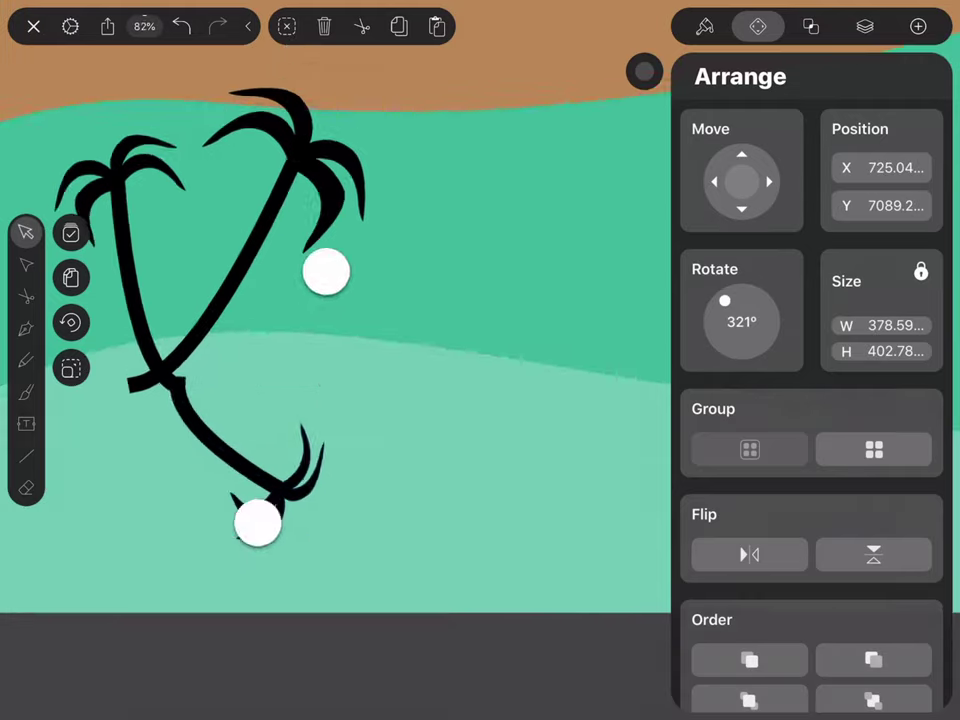
pyautogui.scroll(-1, 488, 430)
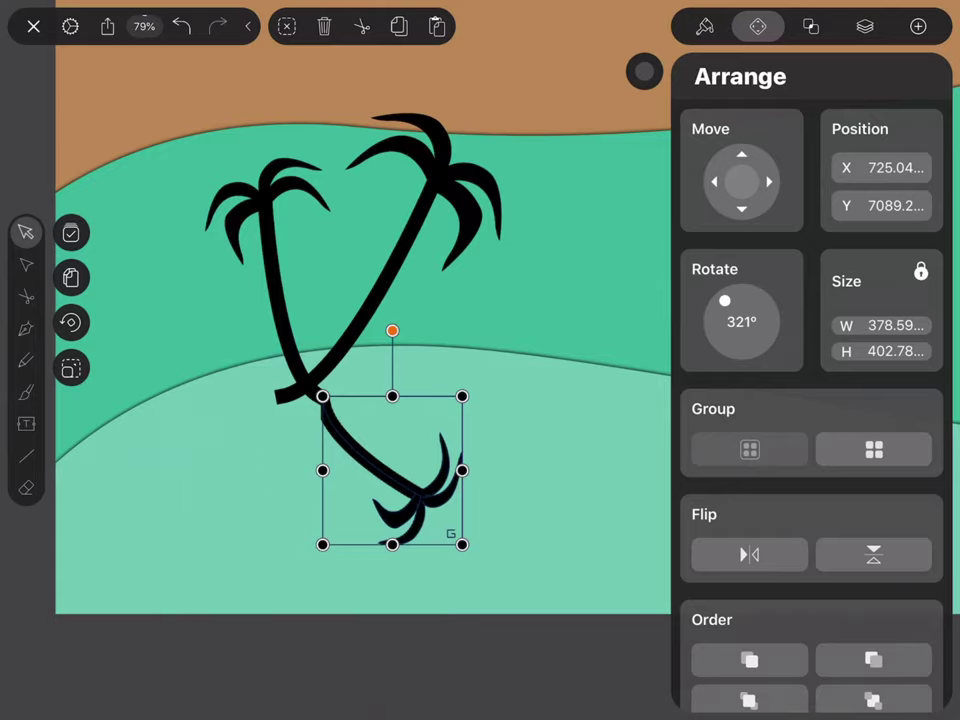
pyautogui.moveTo(410, 490)
pyautogui.mouseDown()
pyautogui.moveTo(369, 358)
pyautogui.moveTo(140, 581)
pyautogui.moveTo(259, 549)
pyautogui.moveTo(182, 414)
pyautogui.moveTo(326, 399)
pyautogui.moveTo(121, 583)
pyautogui.moveTo(283, 566)
pyautogui.moveTo(306, 480)
pyautogui.moveTo(229, 463)
pyautogui.moveTo(237, 480)
pyautogui.moveTo(160, 475)
pyautogui.mouseUp()
pyautogui.click(644, 71)
# Set the reflection trunk's stroke width to 10 pt.
pyautogui.click(265, 470)
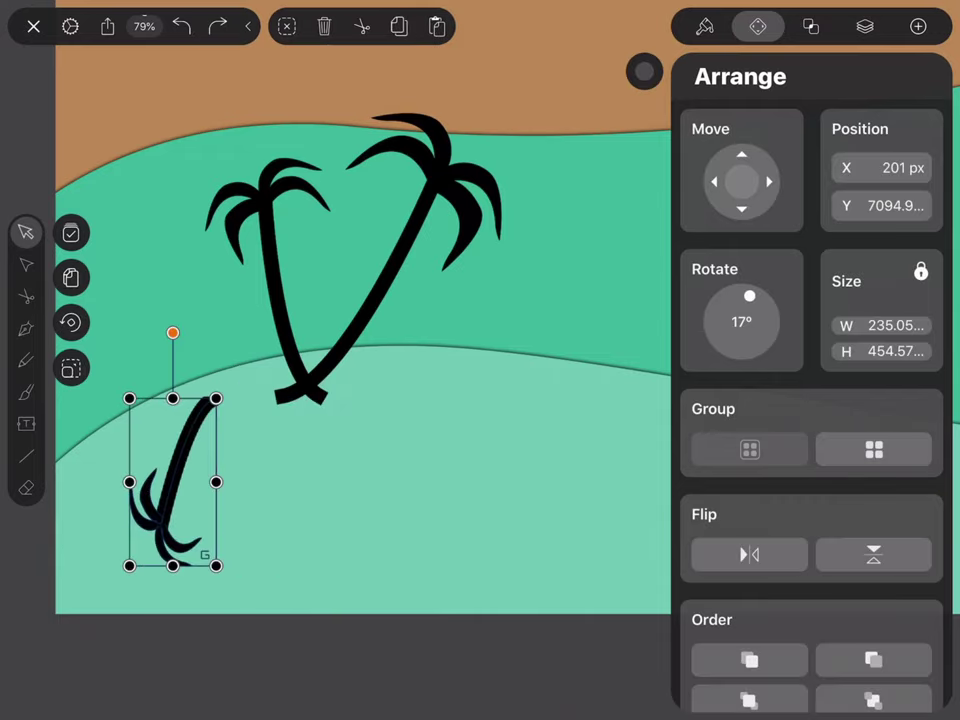
pyautogui.click(704, 26)
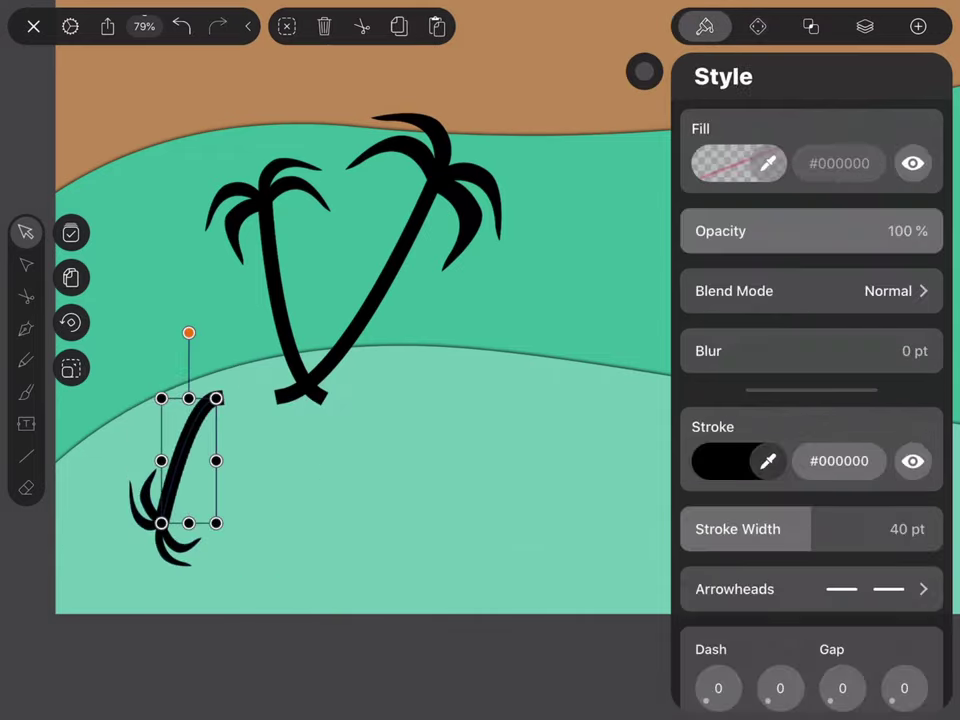
pyautogui.click(738, 529)
pyautogui.write('10')
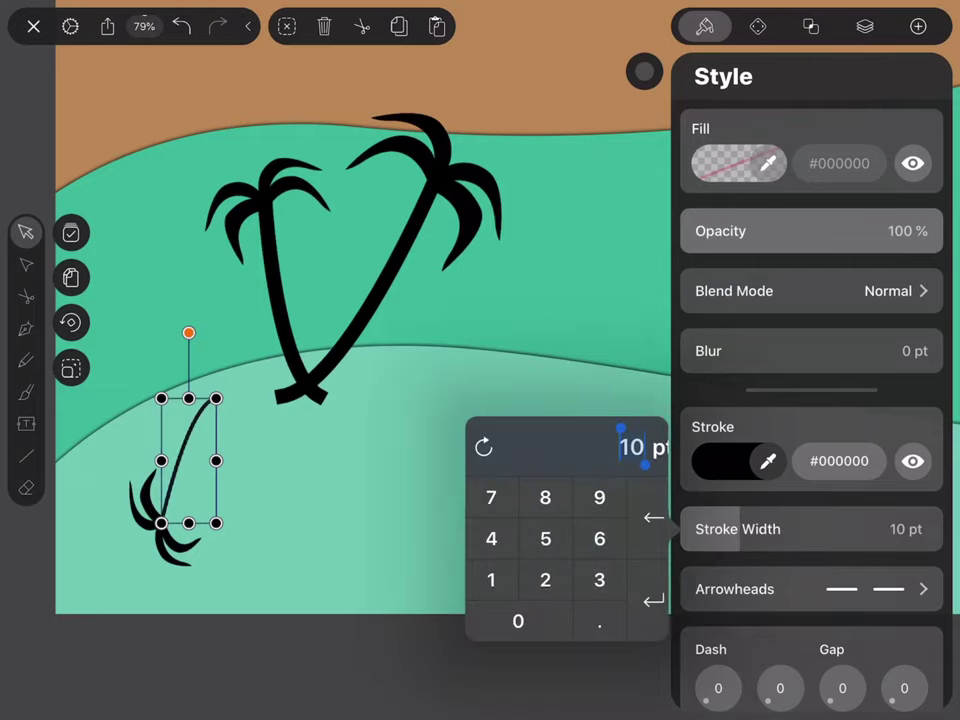
pyautogui.click(758, 26)
# Resize the reflected palm, rotate it about 21°, and place it under the palms' base.
pyautogui.click(193, 474)
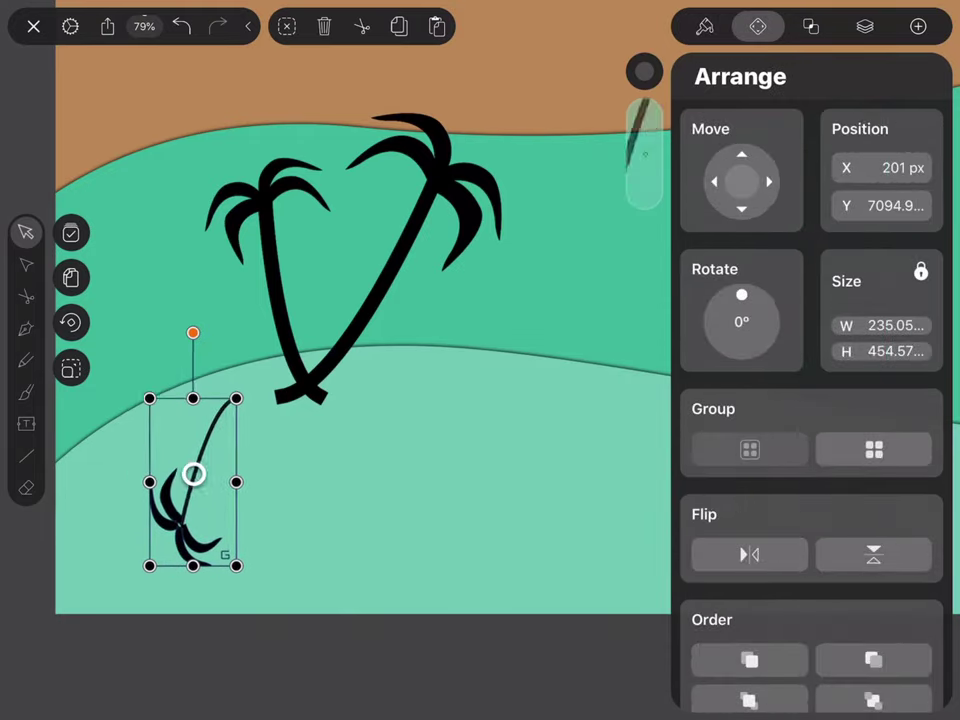
pyautogui.moveTo(149, 565)
pyautogui.mouseDown()
pyautogui.moveTo(195, 574)
pyautogui.moveTo(120, 613)
pyautogui.mouseUp()
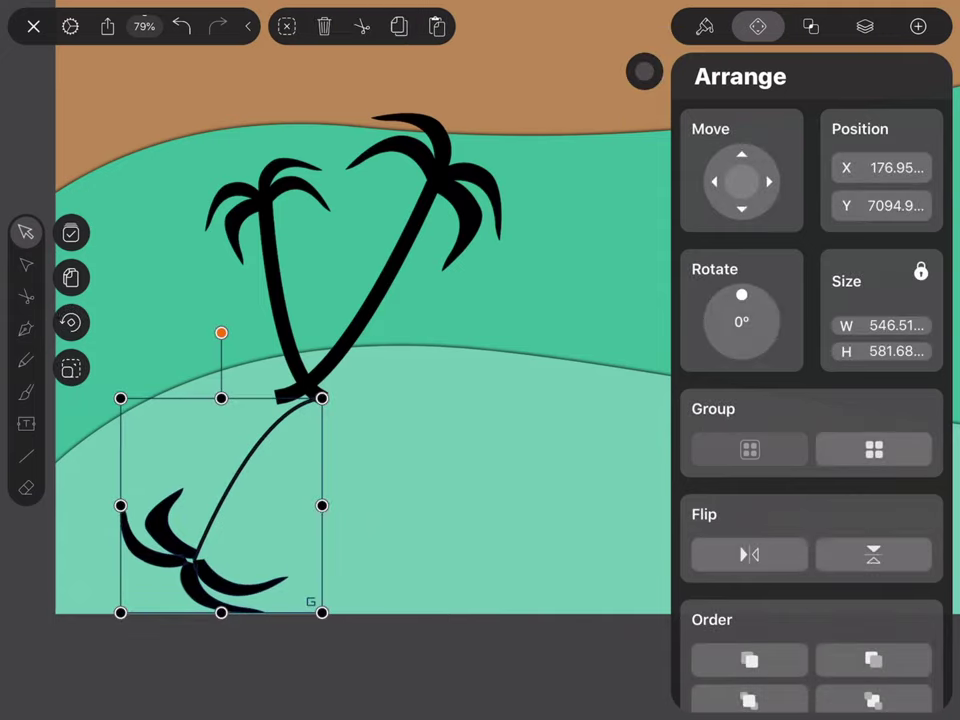
pyautogui.moveTo(321, 505)
pyautogui.mouseDown()
pyautogui.moveTo(242, 514)
pyautogui.moveTo(208, 505)
pyautogui.mouseUp()
pyautogui.moveTo(163, 396); pyautogui.dragTo(169, 336)
pyautogui.moveTo(176, 467)
pyautogui.mouseDown()
pyautogui.moveTo(292, 337)
pyautogui.moveTo(210, 459)
pyautogui.mouseUp()
pyautogui.moveTo(199, 341); pyautogui.dragTo(182, 356)
pyautogui.moveTo(230, 480); pyautogui.dragTo(250, 471)
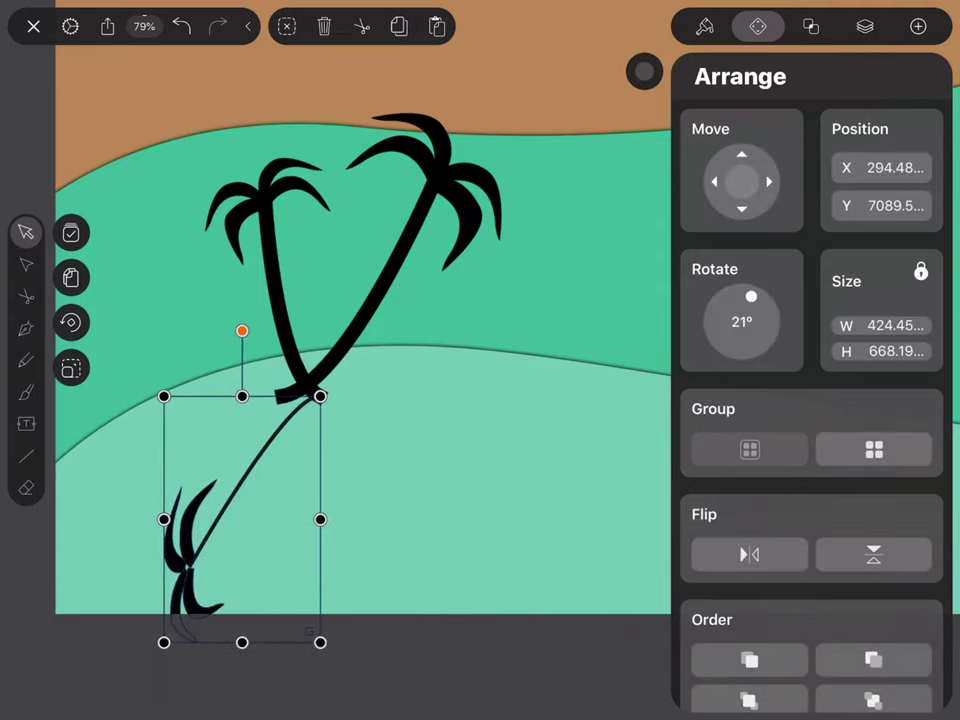
pyautogui.moveTo(242, 642); pyautogui.dragTo(242, 606)
pyautogui.click(480, 480)
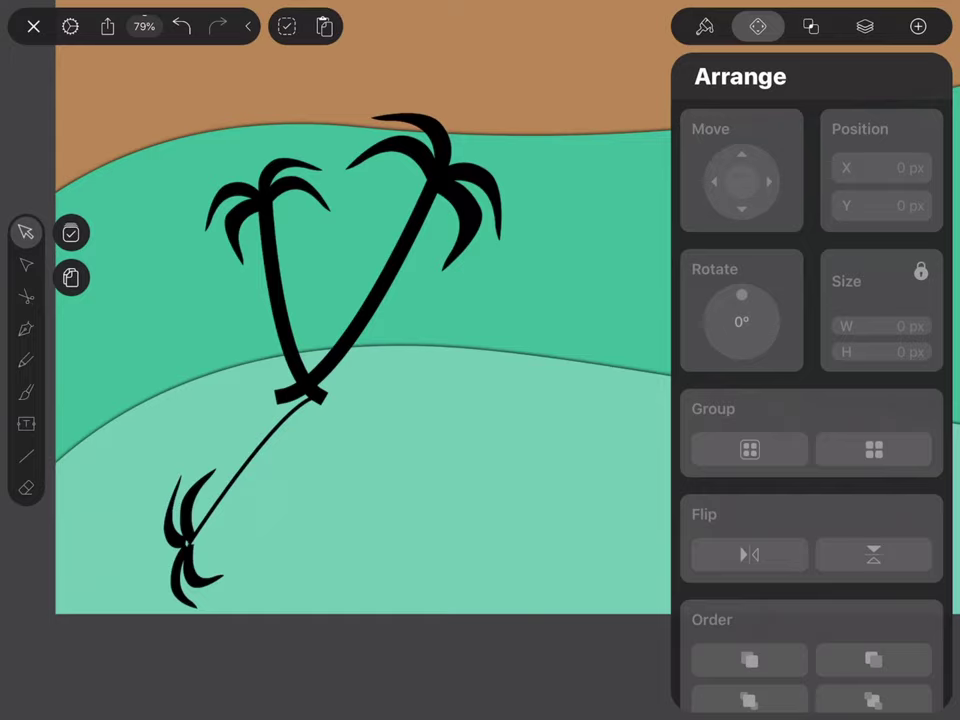
# Lower the reflected palm's opacity to 47%.
pyautogui.click(190, 540)
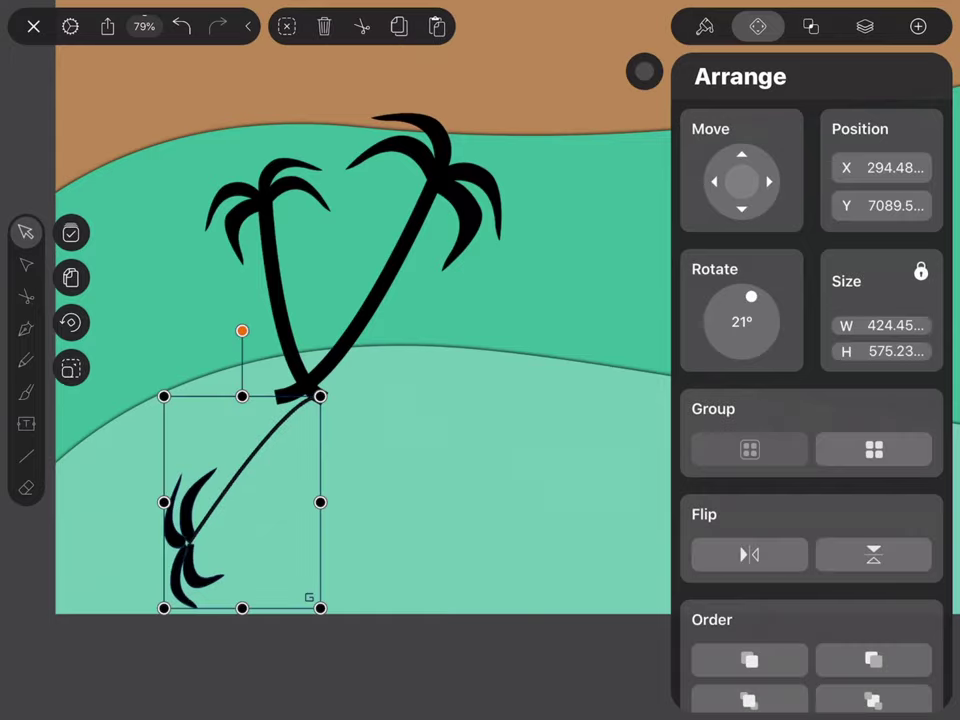
pyautogui.click(704, 26)
pyautogui.moveTo(930, 231); pyautogui.dragTo(804, 231)
pyautogui.click(427, 310)
pyautogui.hscroll(2, 310, 448)
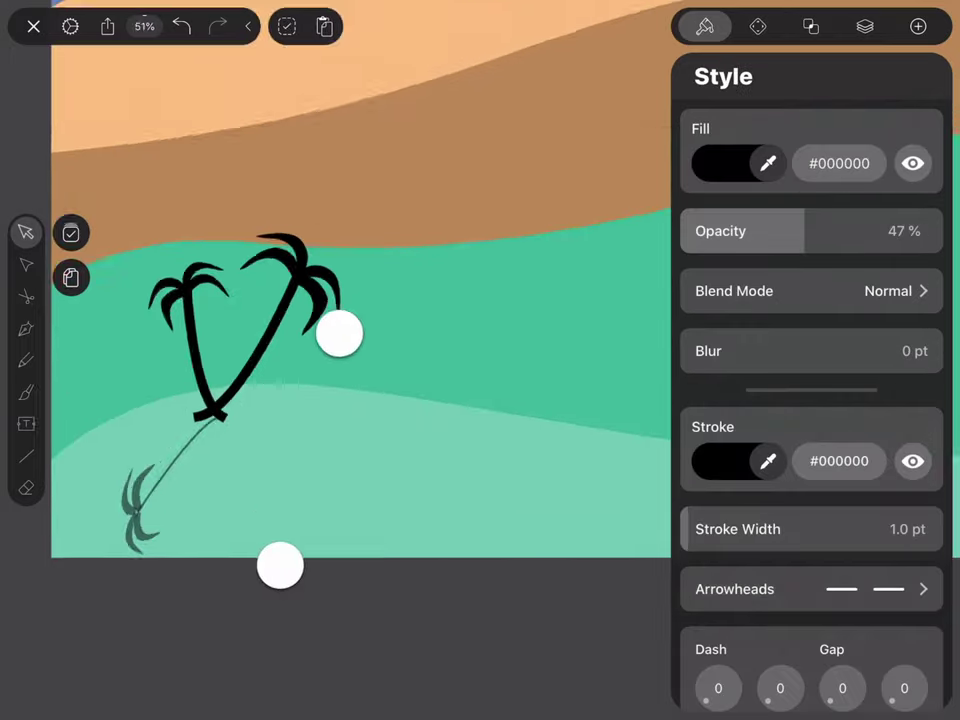
# Flip the reflection horizontally, rotate it, and shift it back under the trees.
pyautogui.click(122, 540)
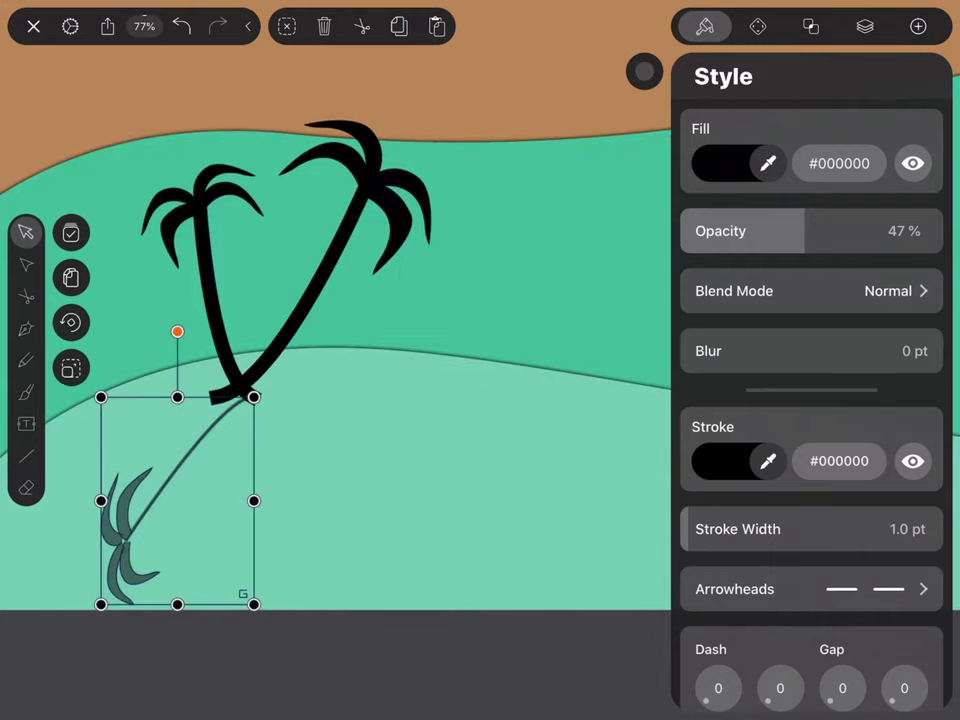
pyautogui.click(758, 26)
pyautogui.click(749, 554)
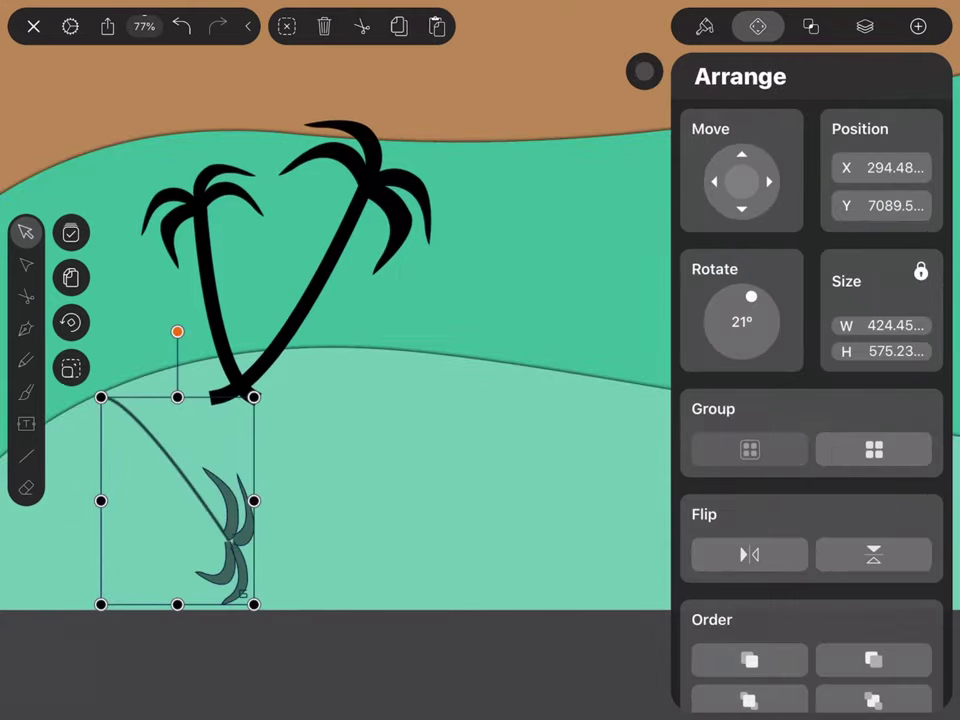
pyautogui.moveTo(177, 331); pyautogui.dragTo(366, 440)
pyautogui.moveTo(190, 506); pyautogui.dragTo(152, 506)
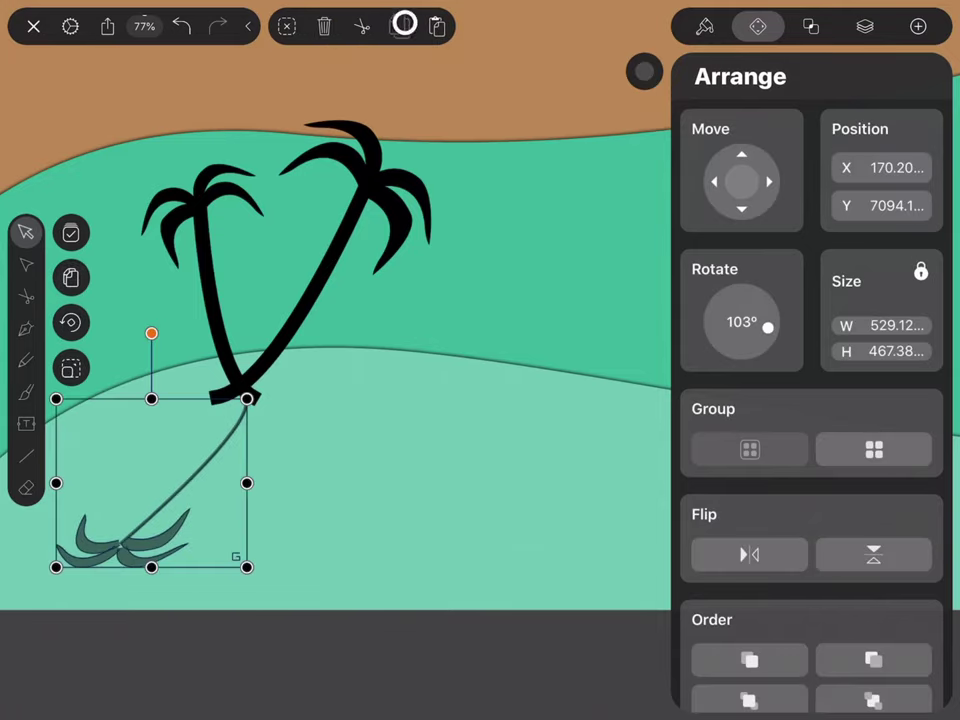
pyautogui.moveTo(193, 474); pyautogui.dragTo(161, 463)
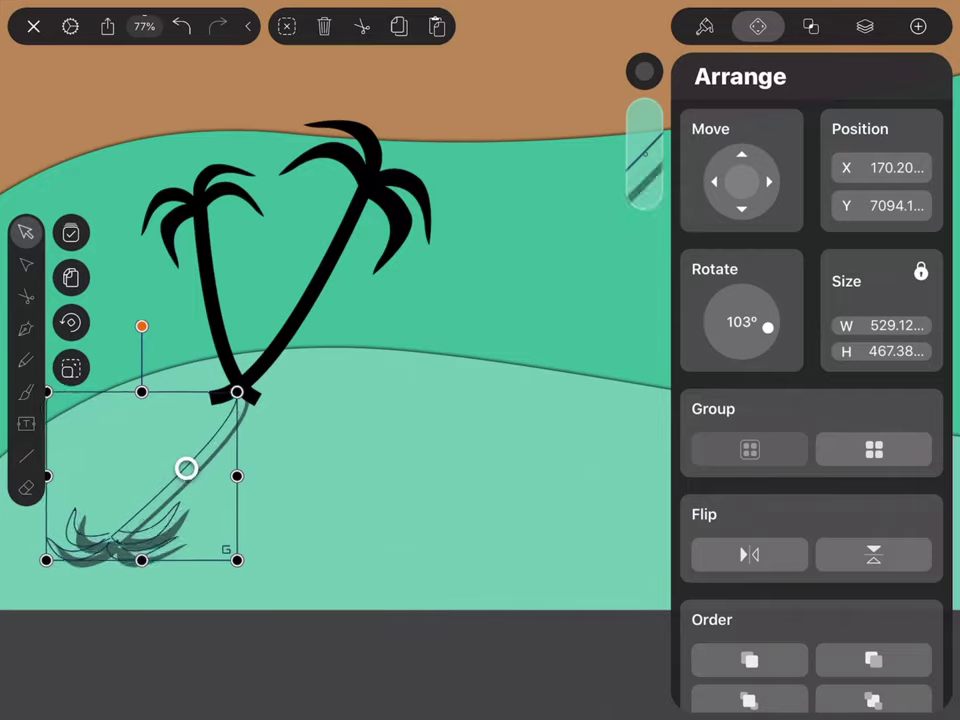
pyautogui.click(749, 554)
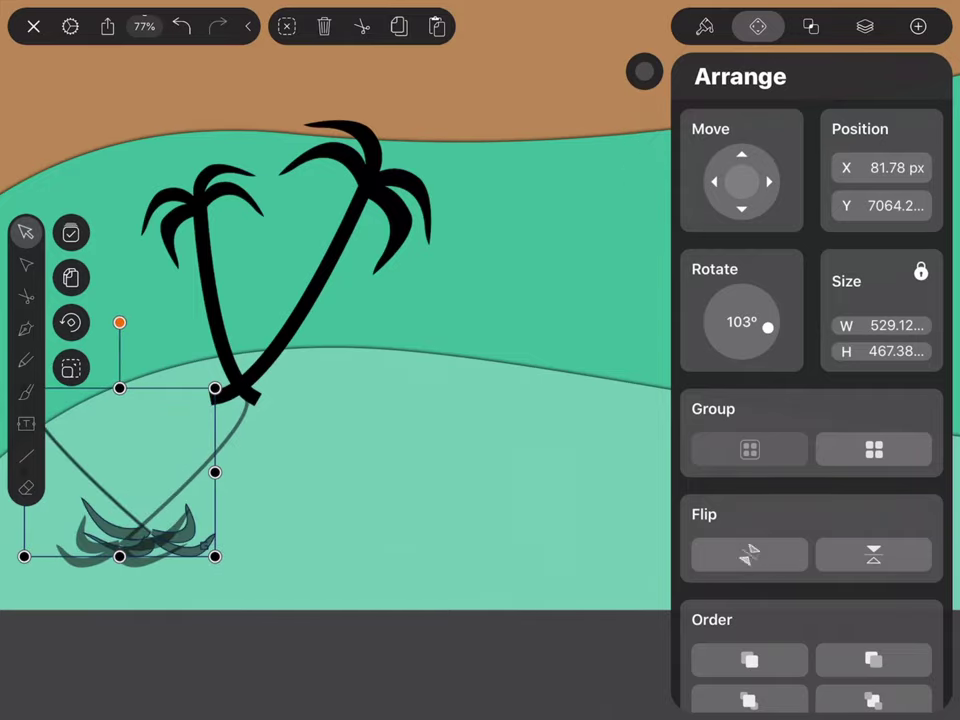
pyautogui.moveTo(264, 504); pyautogui.dragTo(168, 510)
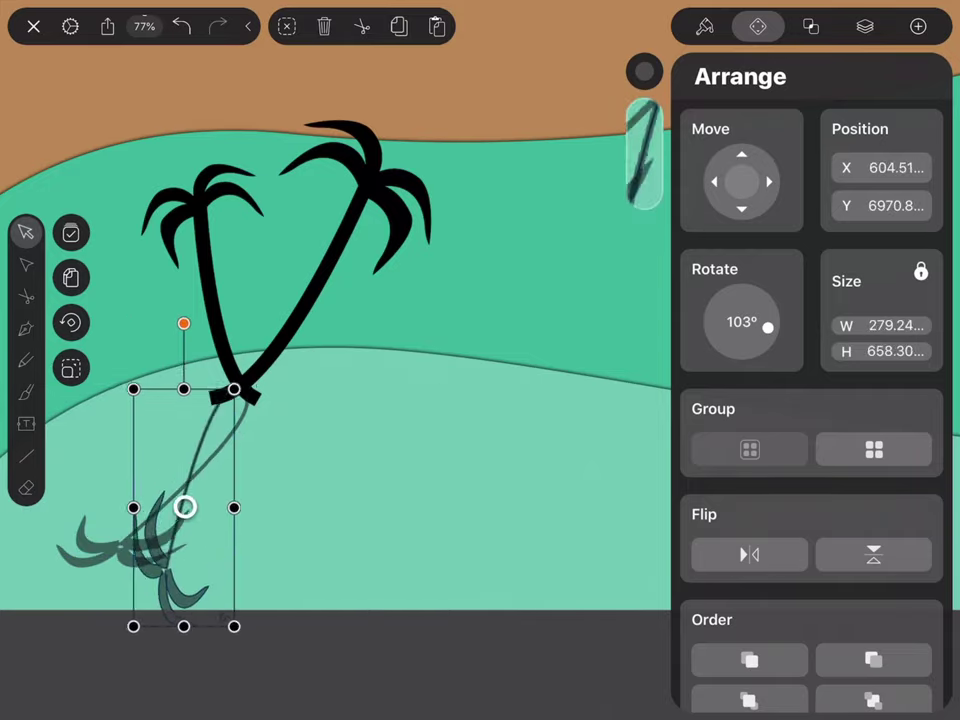
pyautogui.click(306, 499)
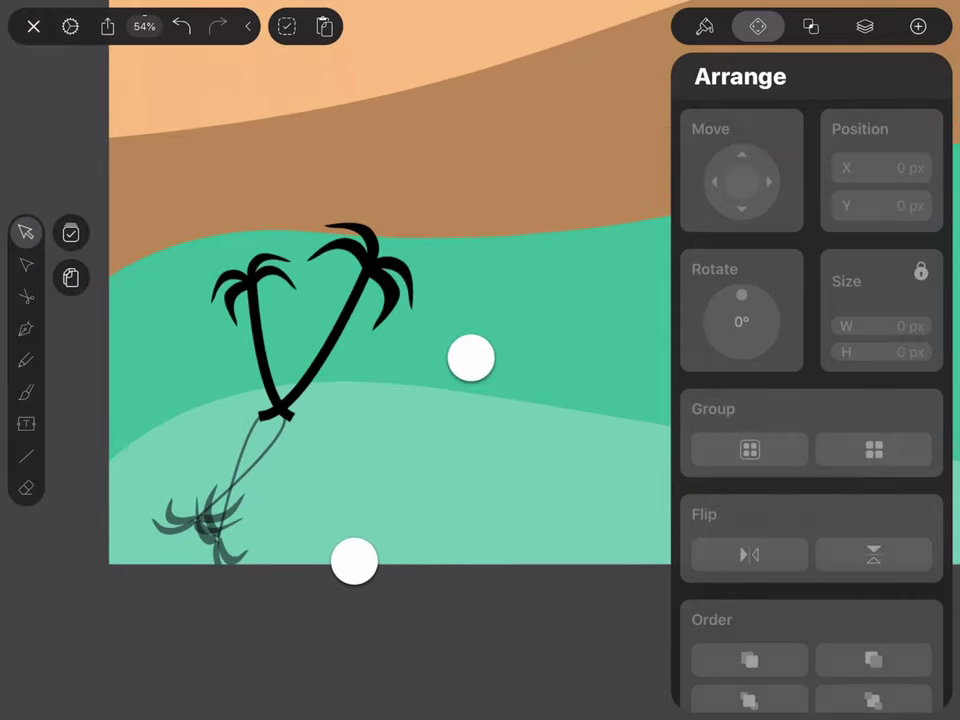
# Rotate the reflection so it lies sideways, spreading down-left.
pyautogui.scroll(3, 420, 460)
pyautogui.click(197, 429)
pyautogui.moveTo(197, 429); pyautogui.dragTo(170, 440)
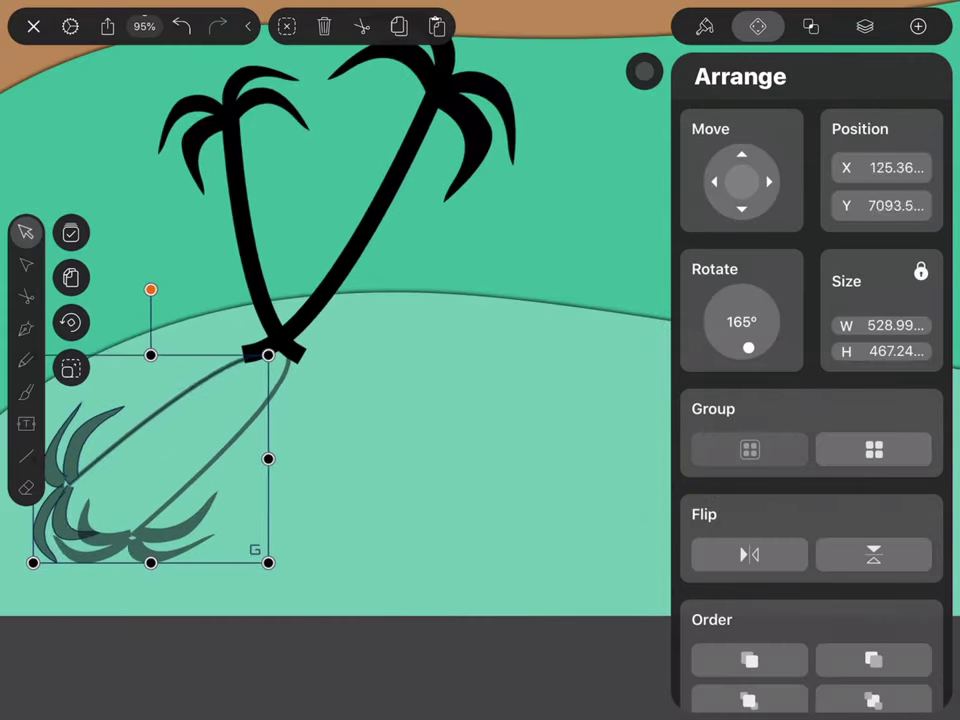
pyautogui.scroll(-3, 432, 474)
pyautogui.scroll(-2, 432, 474)
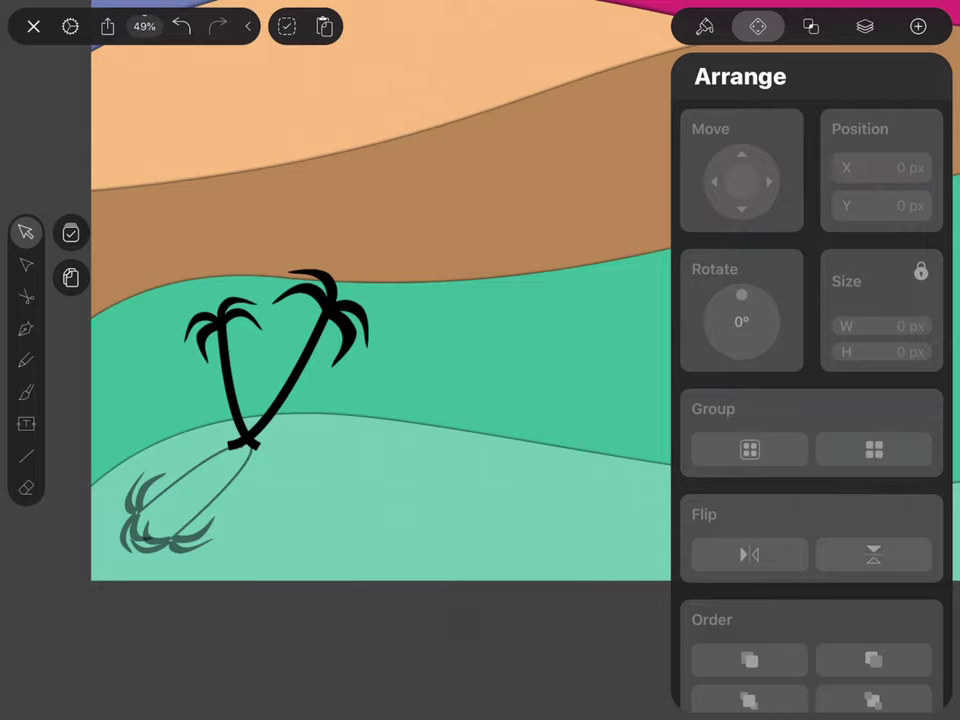
# Zoom out to about 20% to see the whole landscape and select the reflected palm.
pyautogui.scroll(-2, 340, 395)
pyautogui.scroll(-3, 322, 450)
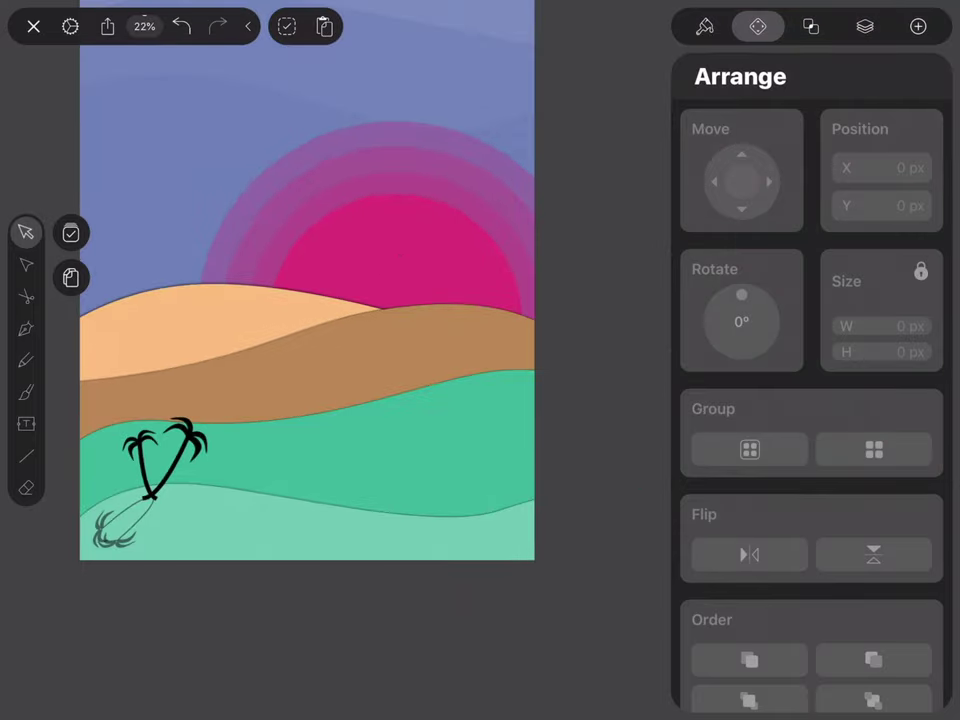
pyautogui.scroll(-3, 371, 555)
pyautogui.scroll(3, 446, 424)
pyautogui.click(312, 686)
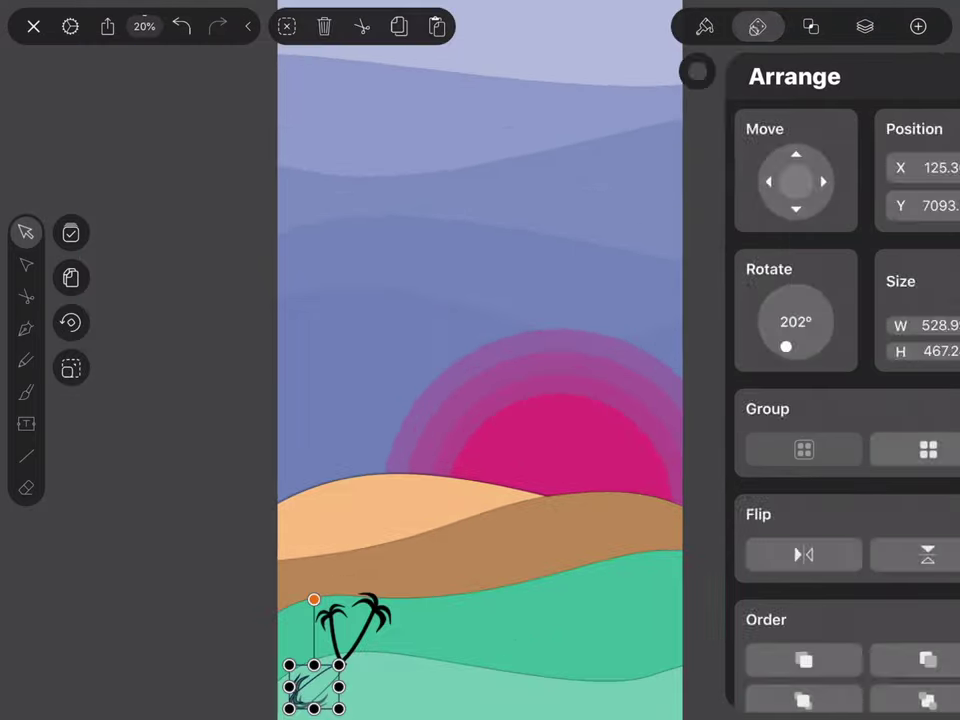